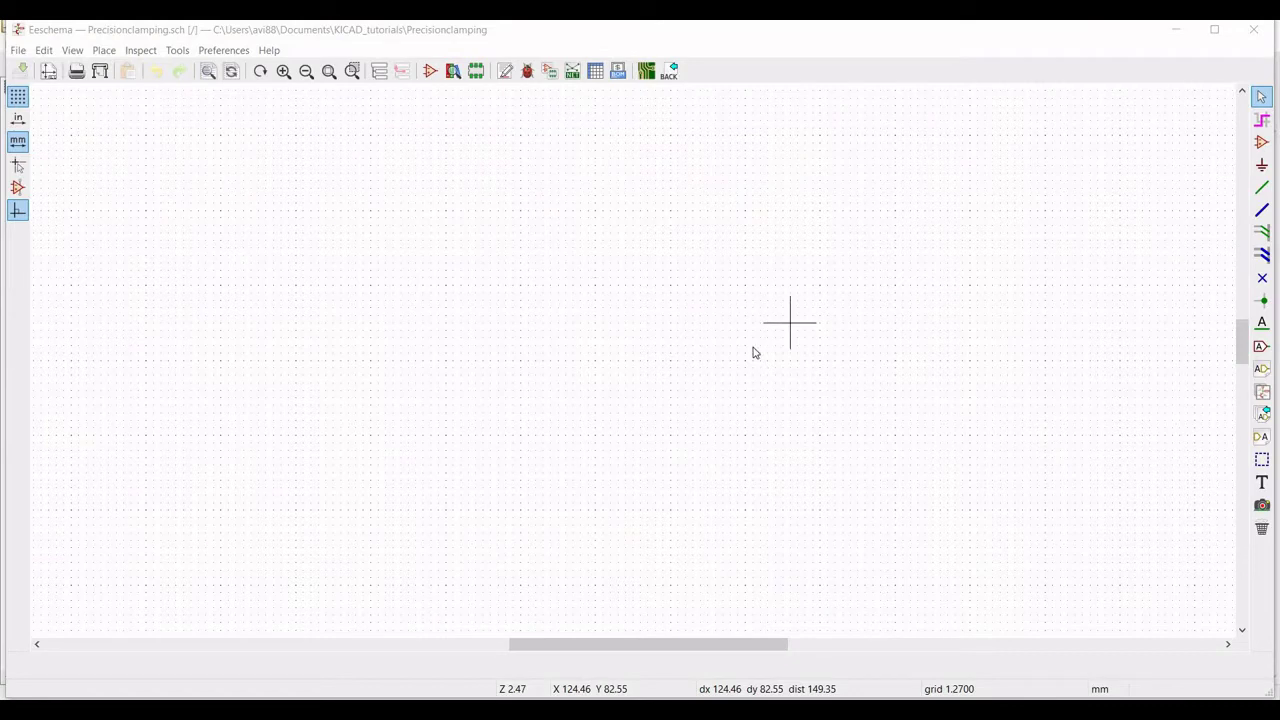
Place an LM741 operational amplifier symbol near the middle of the empty schematic.
left_click(1261, 145)
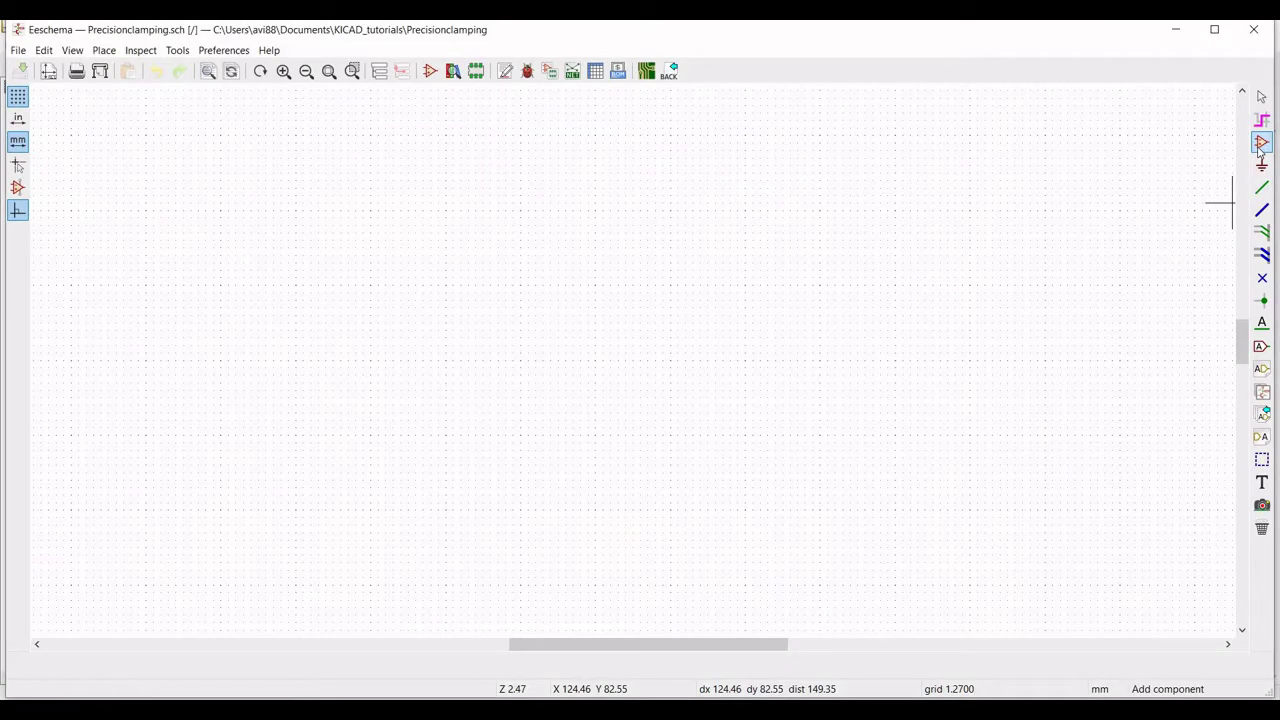
left_click(595, 322)
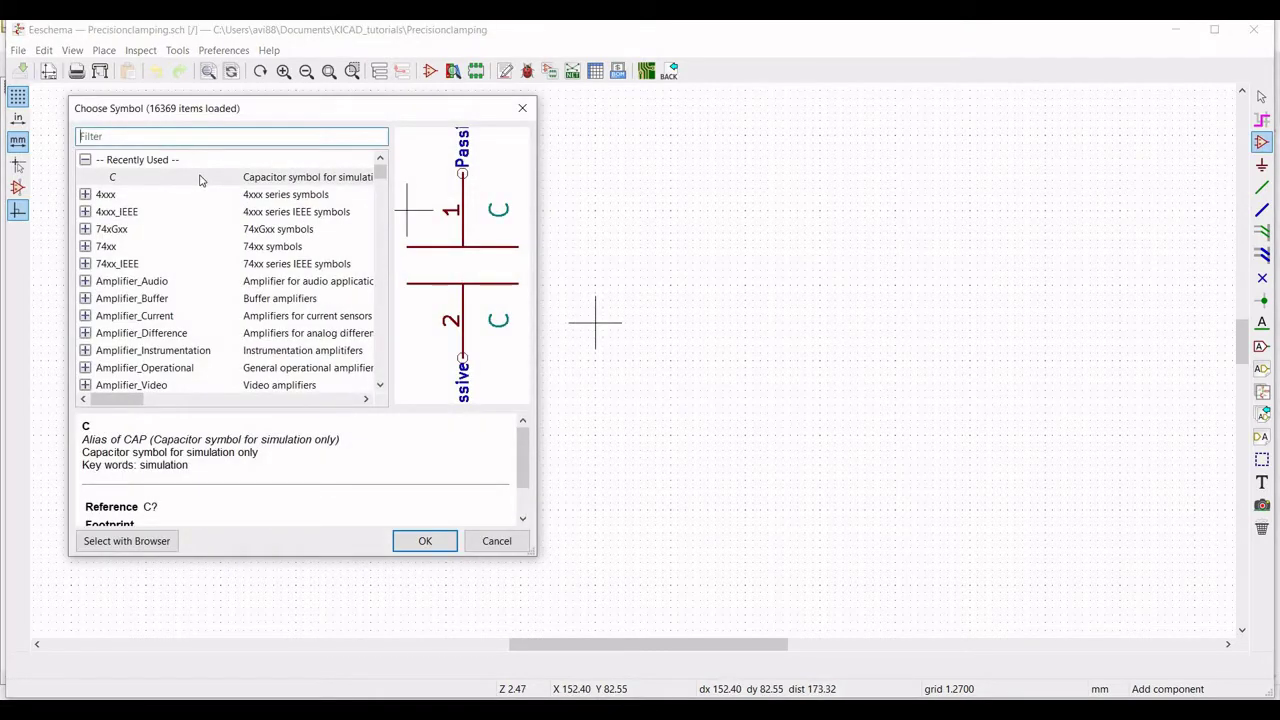
type("LM741")
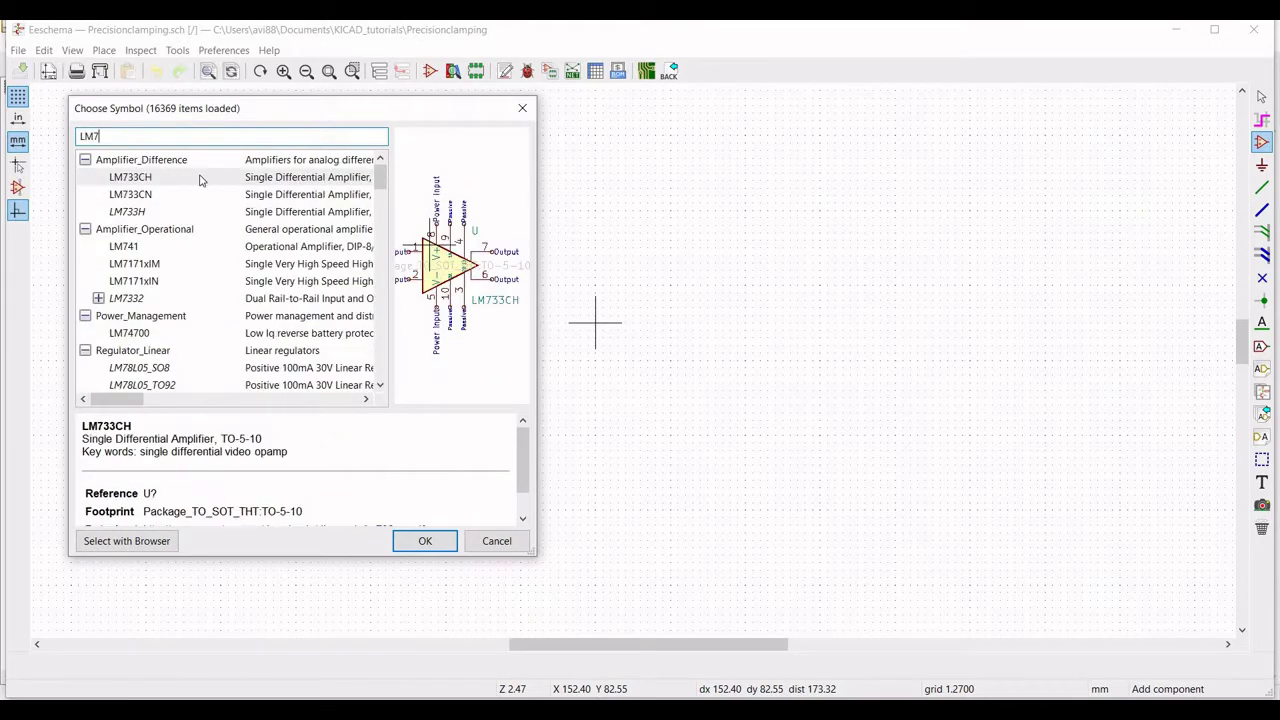
left_click(199, 180)
left_click(420, 544)
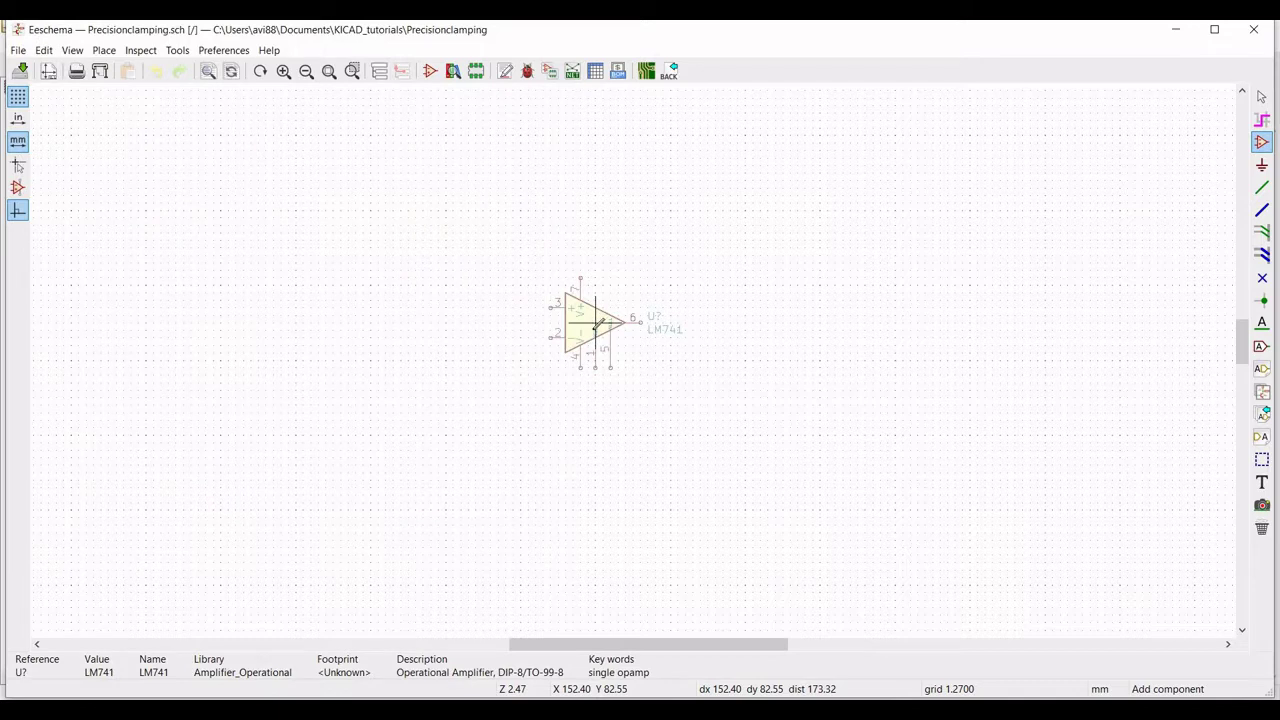
left_click(596, 328)
Set the op-amp symbol's reference to U1.
right_click(596, 338)
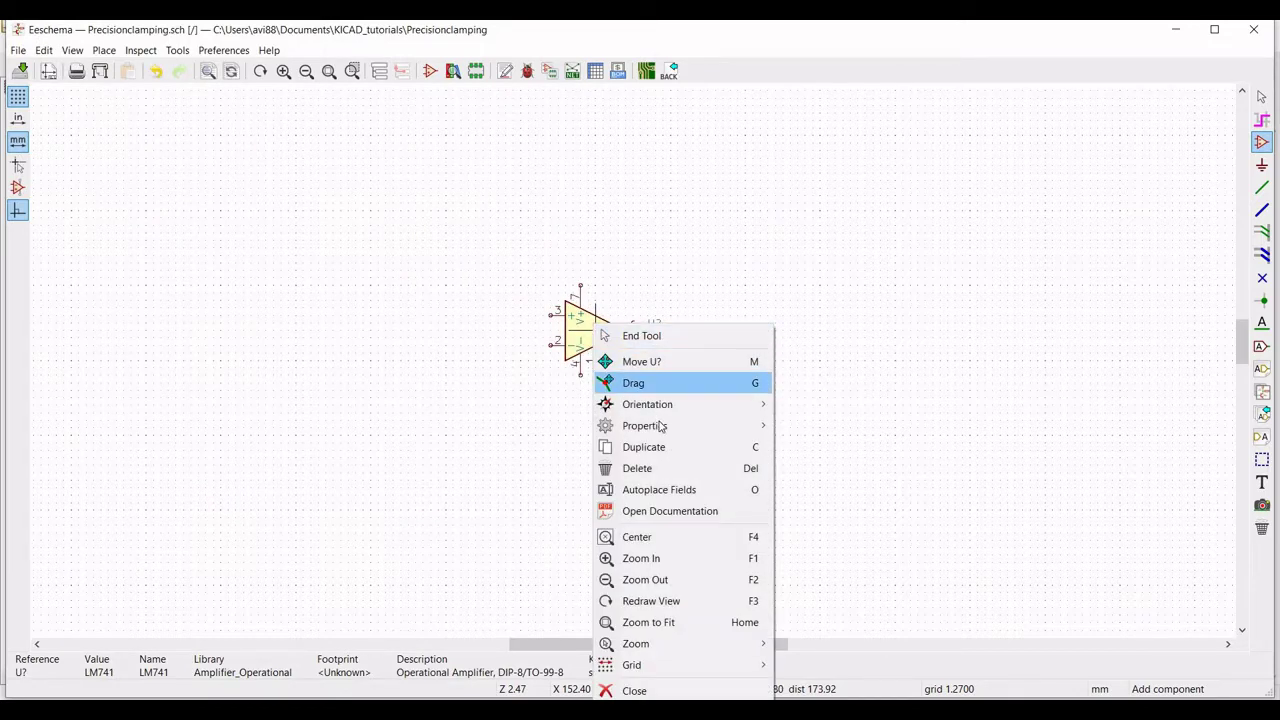
mouse_move(760, 425)
left_click(830, 426)
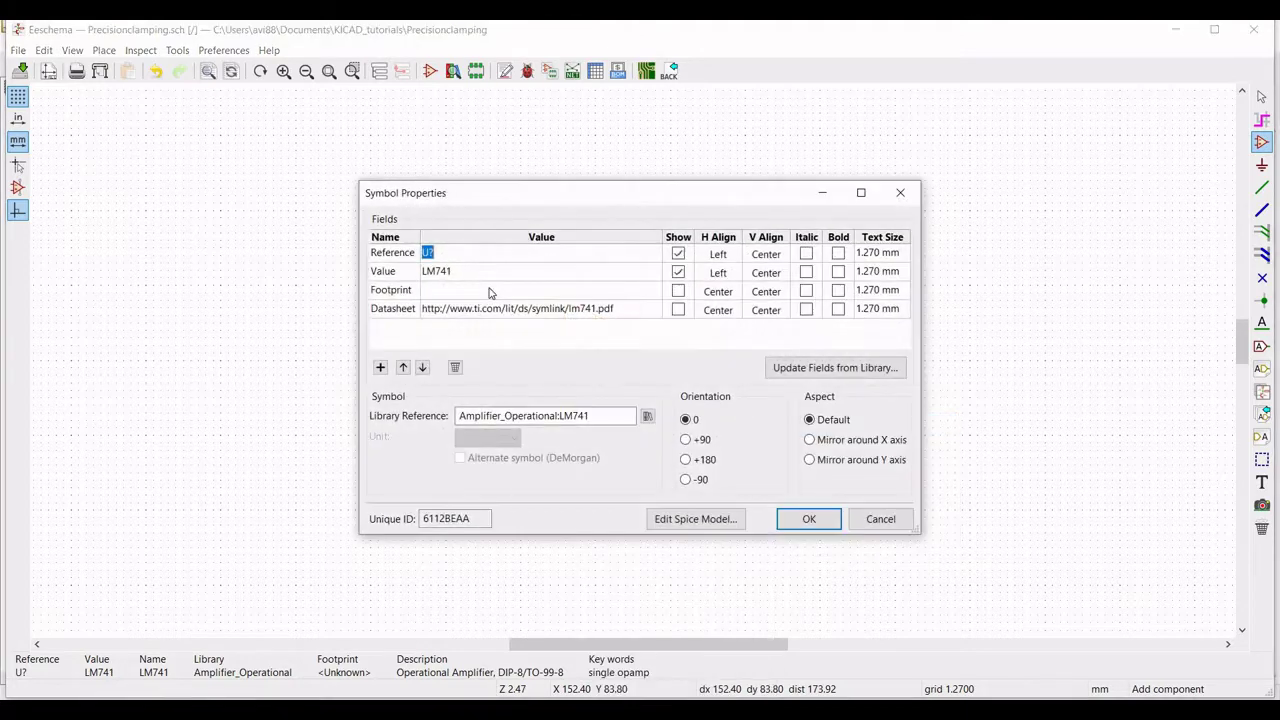
type("U1")
Assign the LM741 Spice model to U1 from the LM741.lib library in the KICAD_tutorials Models folder.
left_click(695, 518)
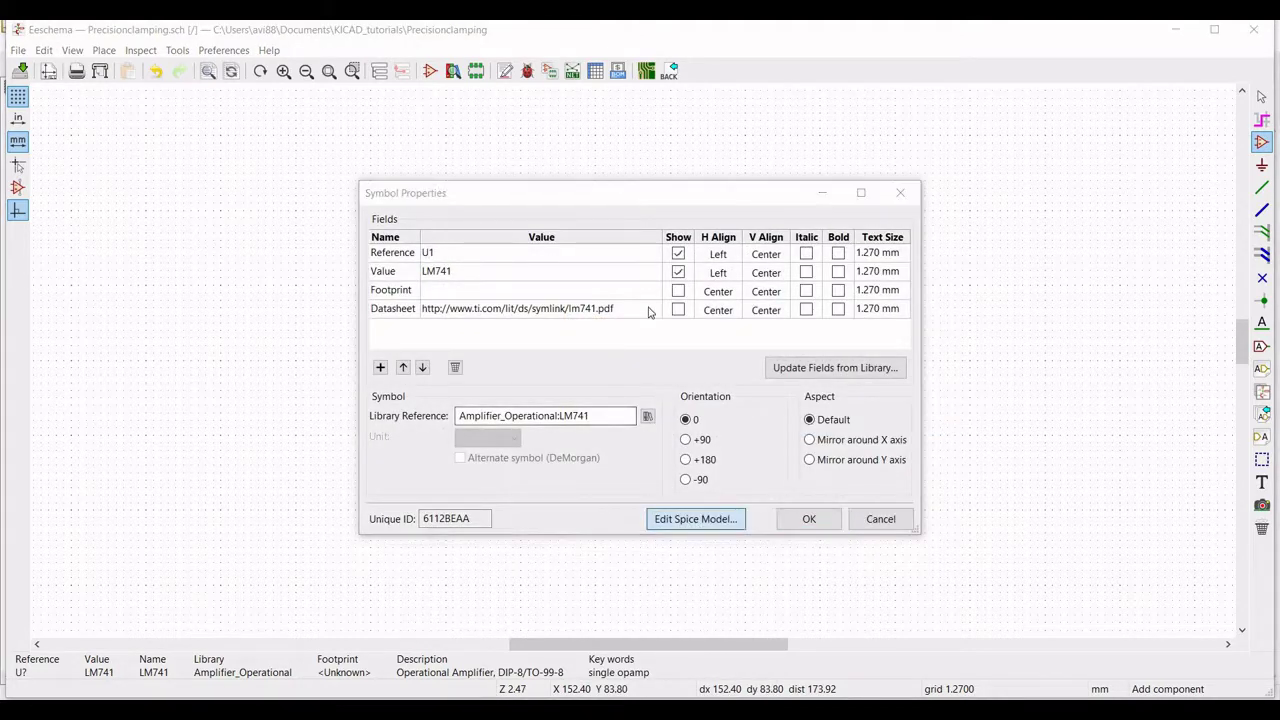
left_click(479, 133)
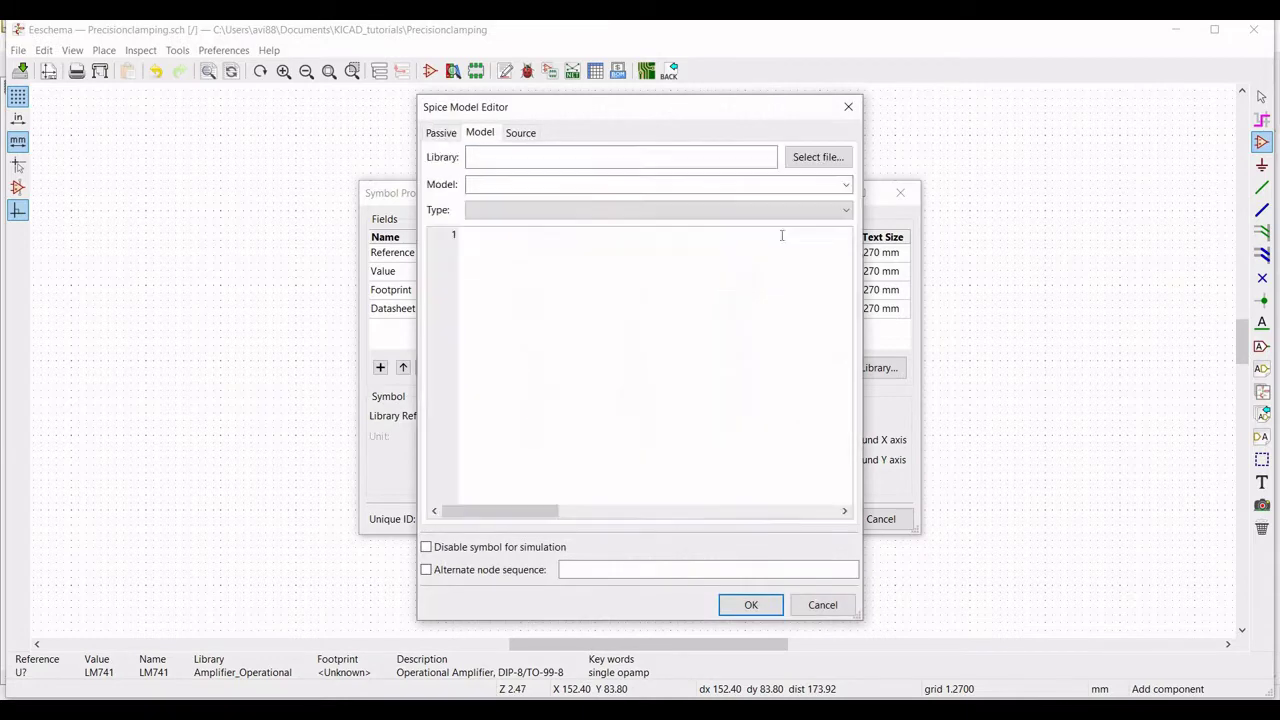
left_click(818, 157)
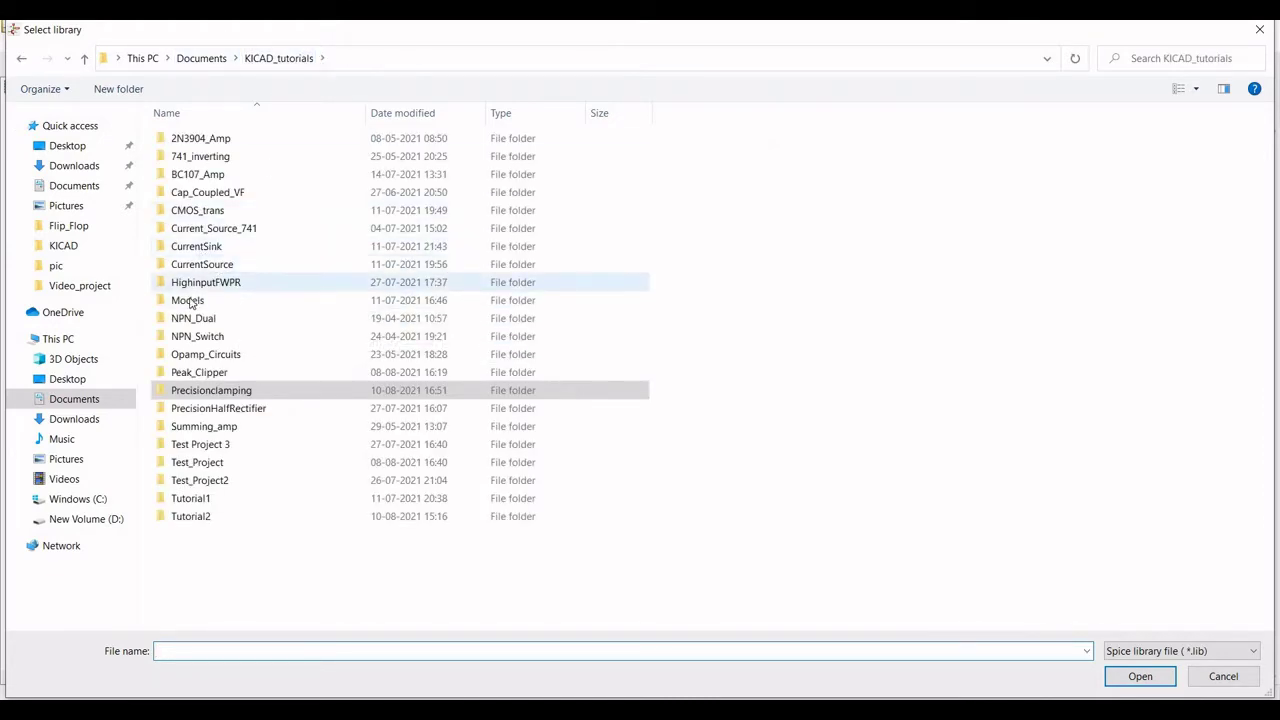
double_click(201, 296)
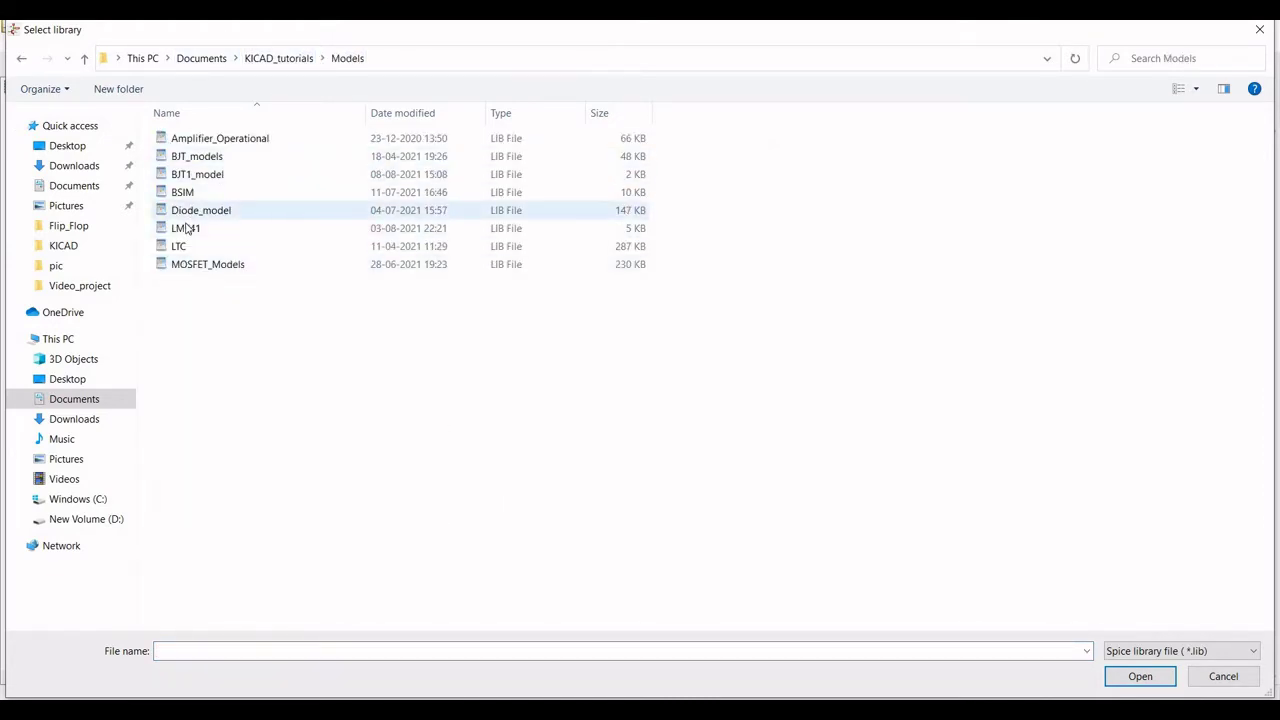
key("l")
key("Return")
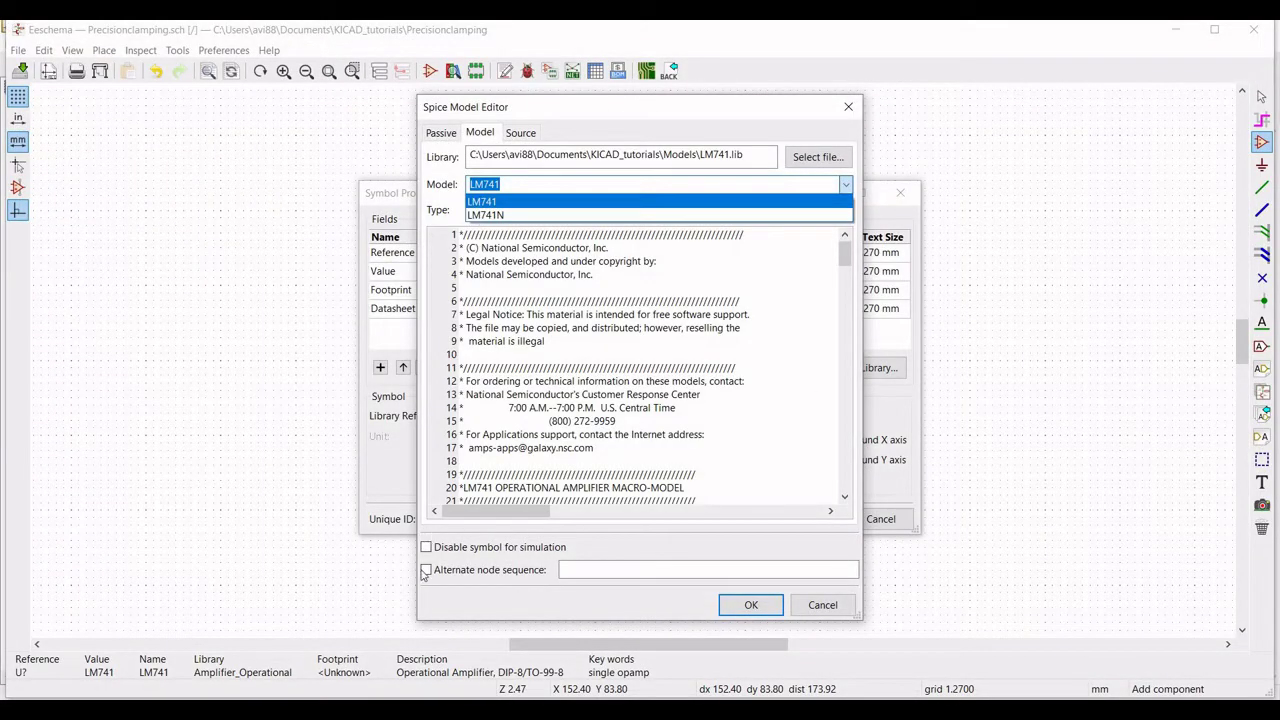
Enable the alternate node sequence 3 2 7 4 for U1's model and mirror the op-amp around the X axis.
left_click(424, 573)
left_click(428, 571)
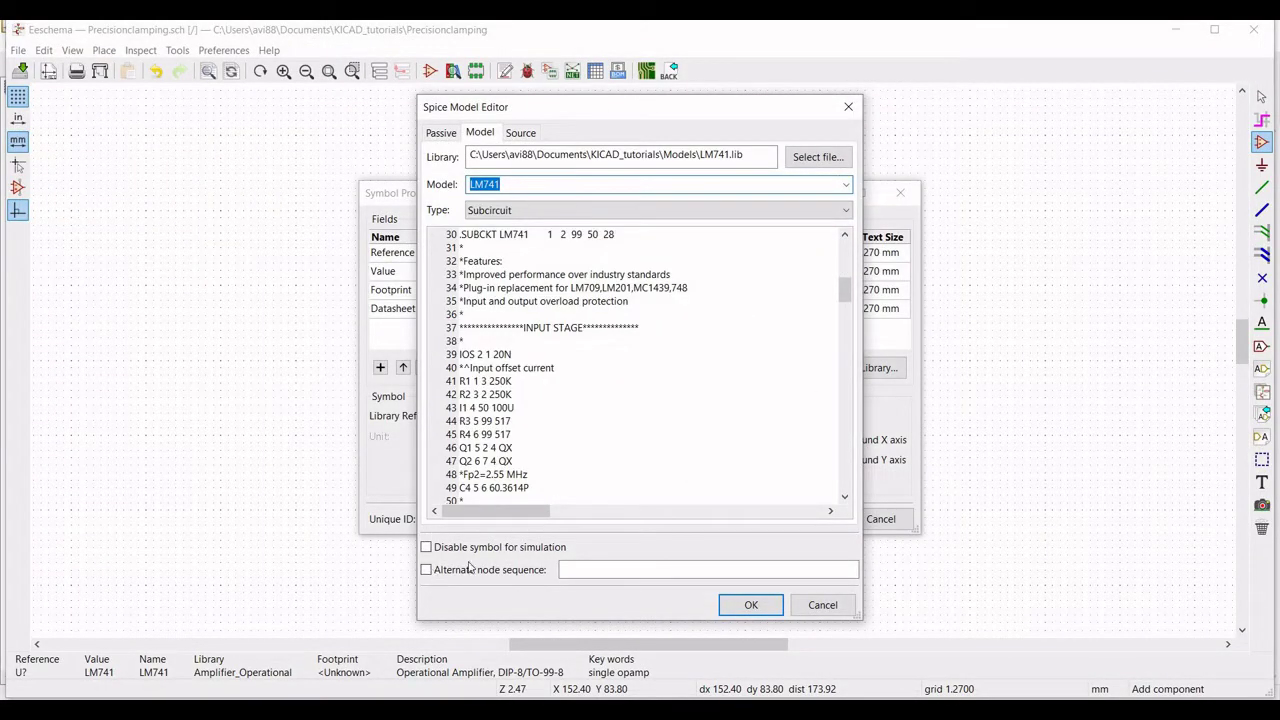
left_click(580, 567)
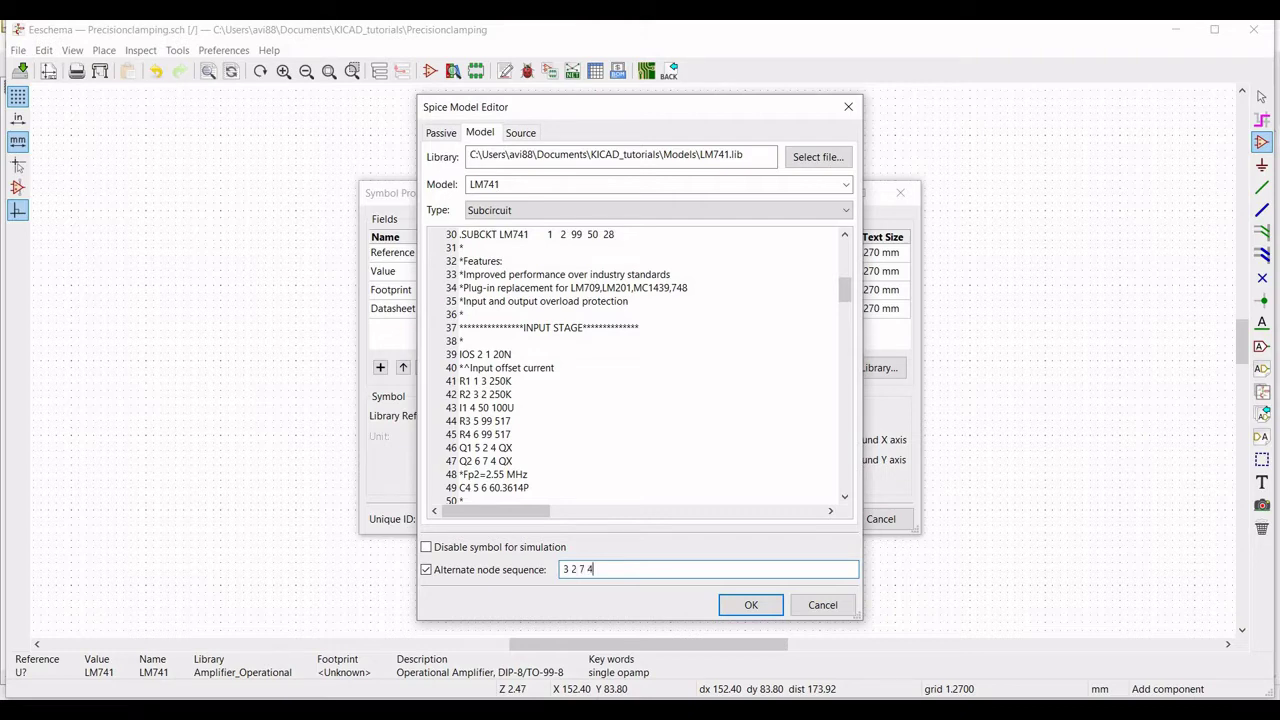
type("3 2 7 4")
left_click(752, 605)
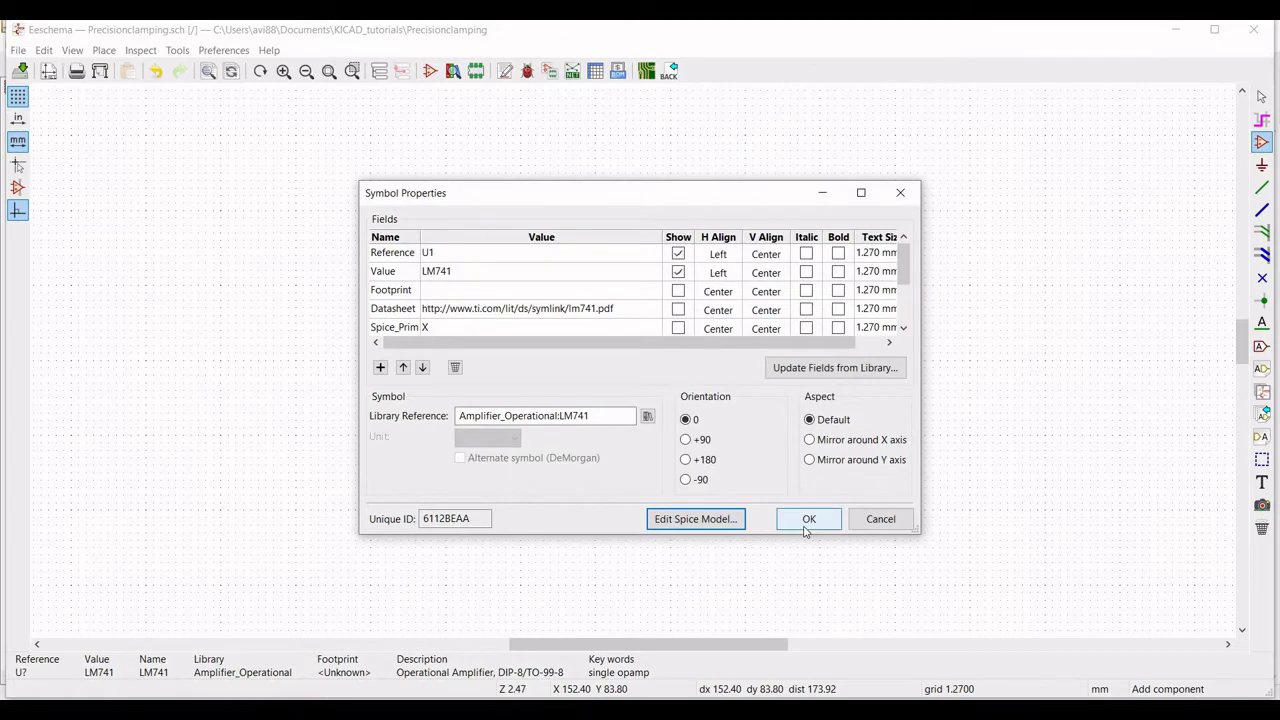
left_click(809, 441)
left_click(806, 518)
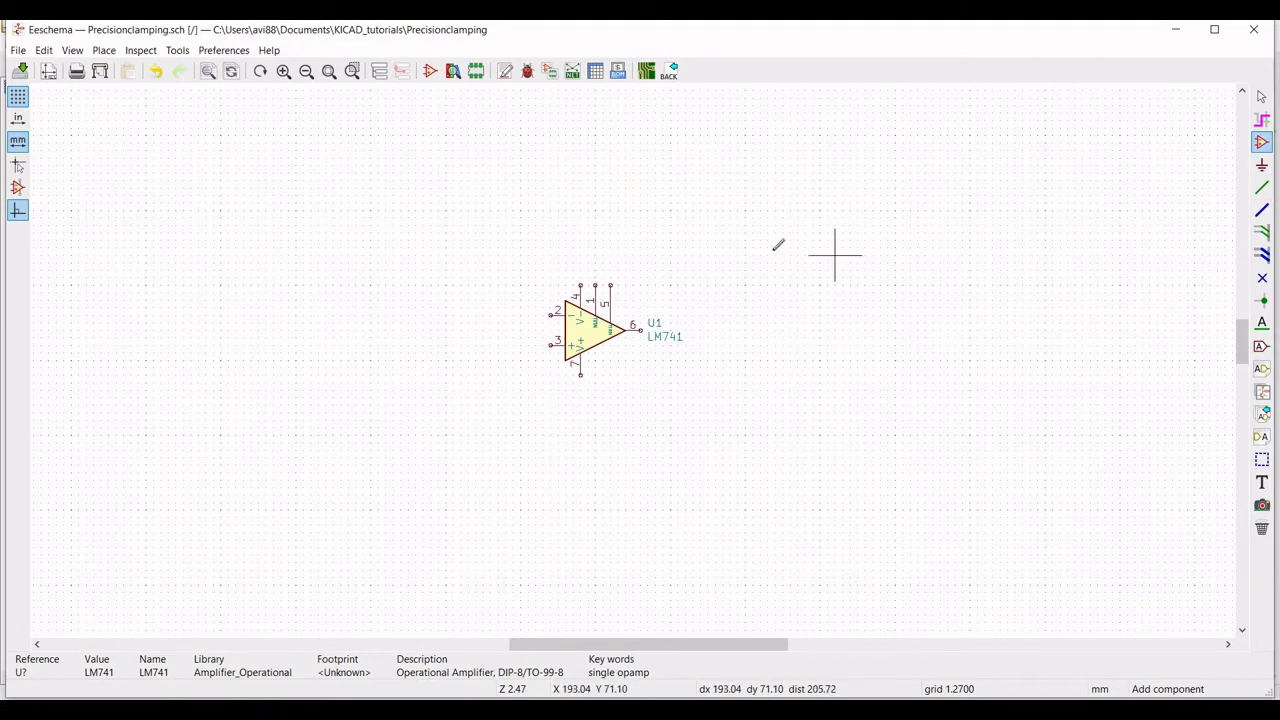
Place a DIODE symbol from the pspice library above and to the right of the op-amp.
left_click(745, 215)
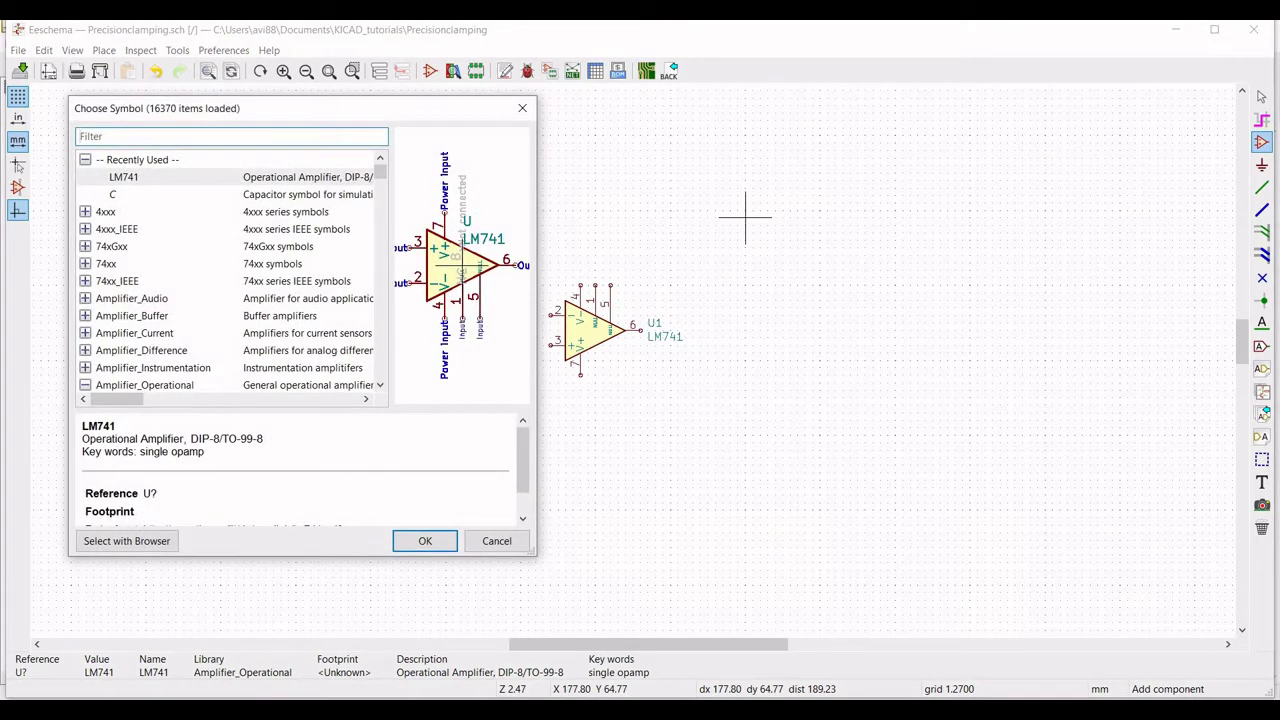
type("pspice")
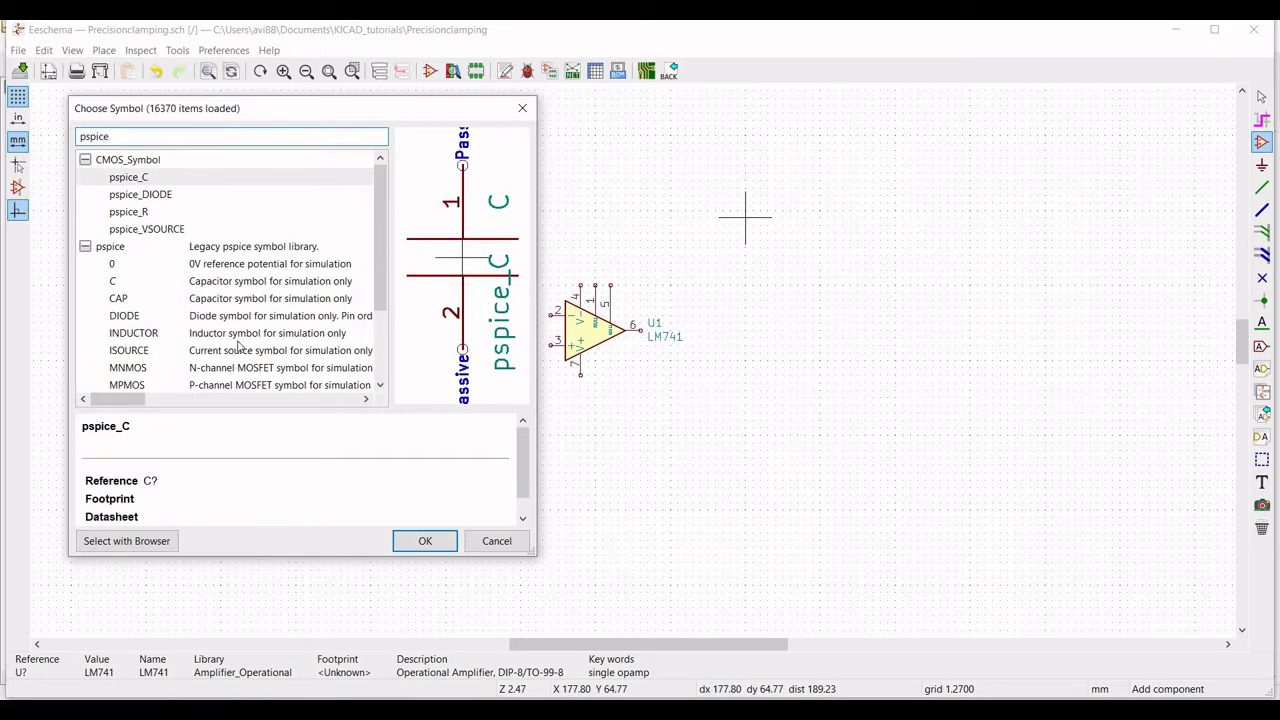
left_click(238, 318)
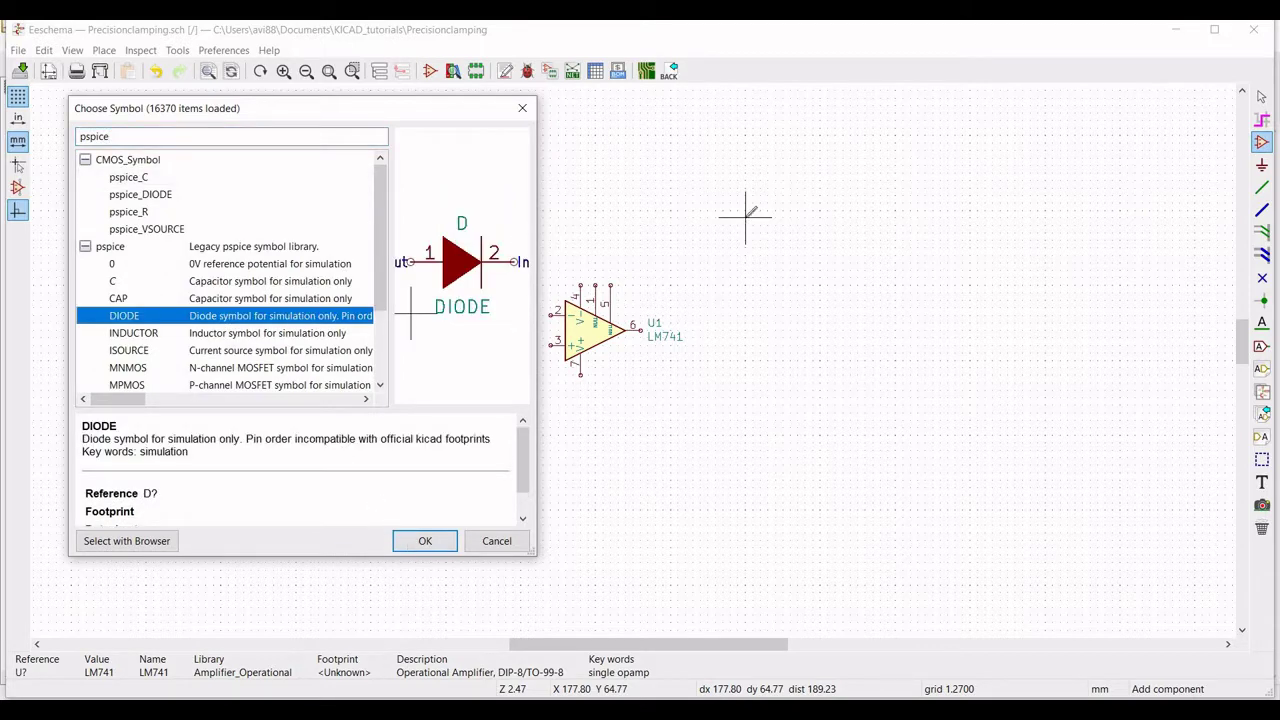
key("Return")
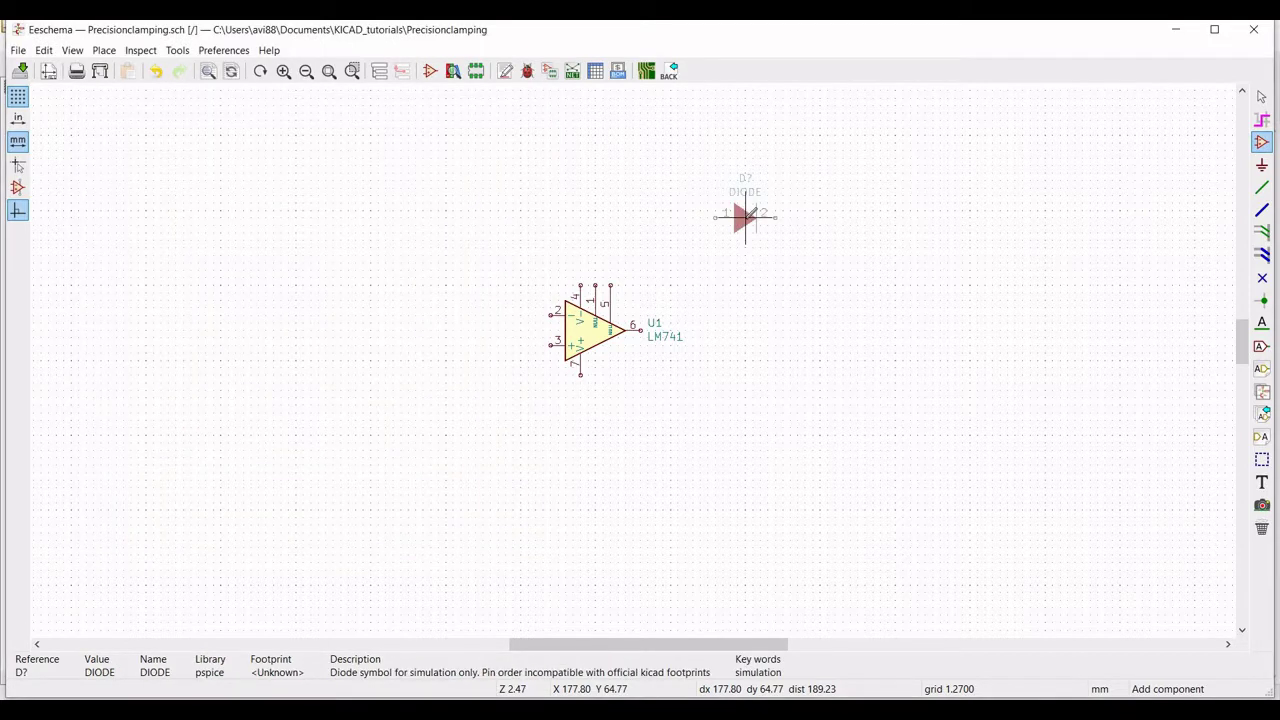
left_click(745, 216)
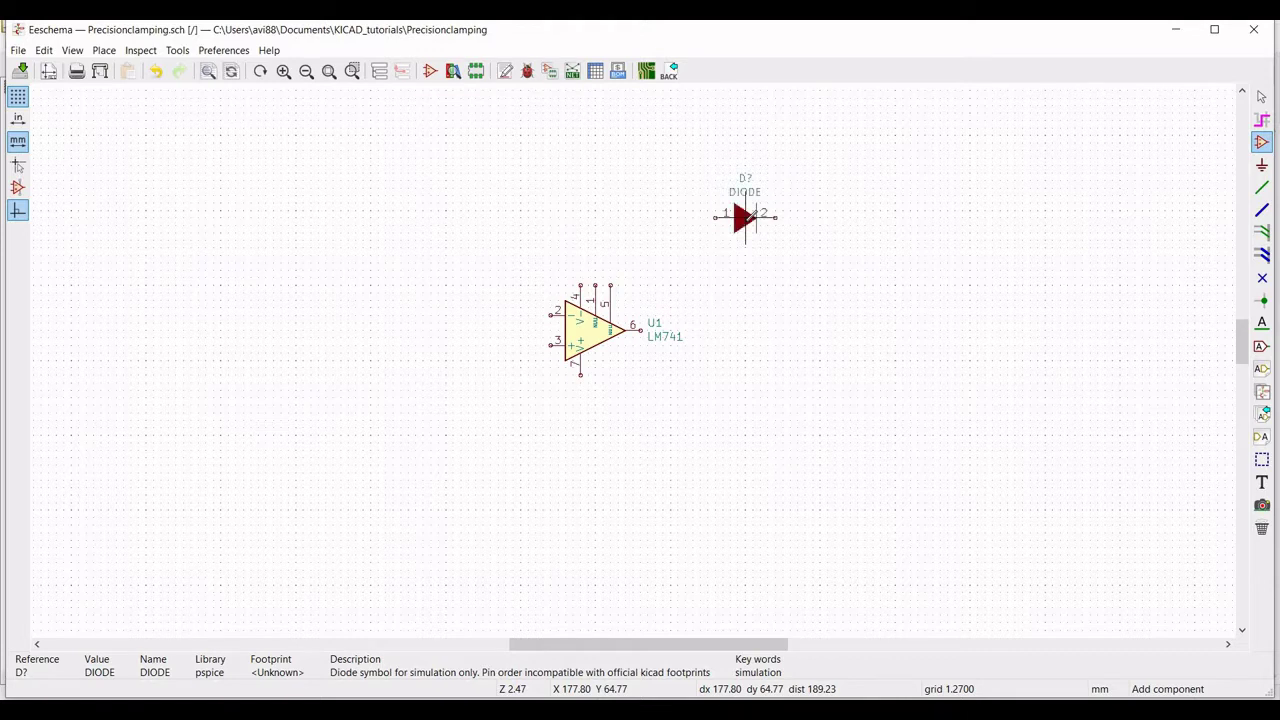
Place a second pspice DIODE symbol to the right of the op-amp, below the first diode.
left_click(821, 321)
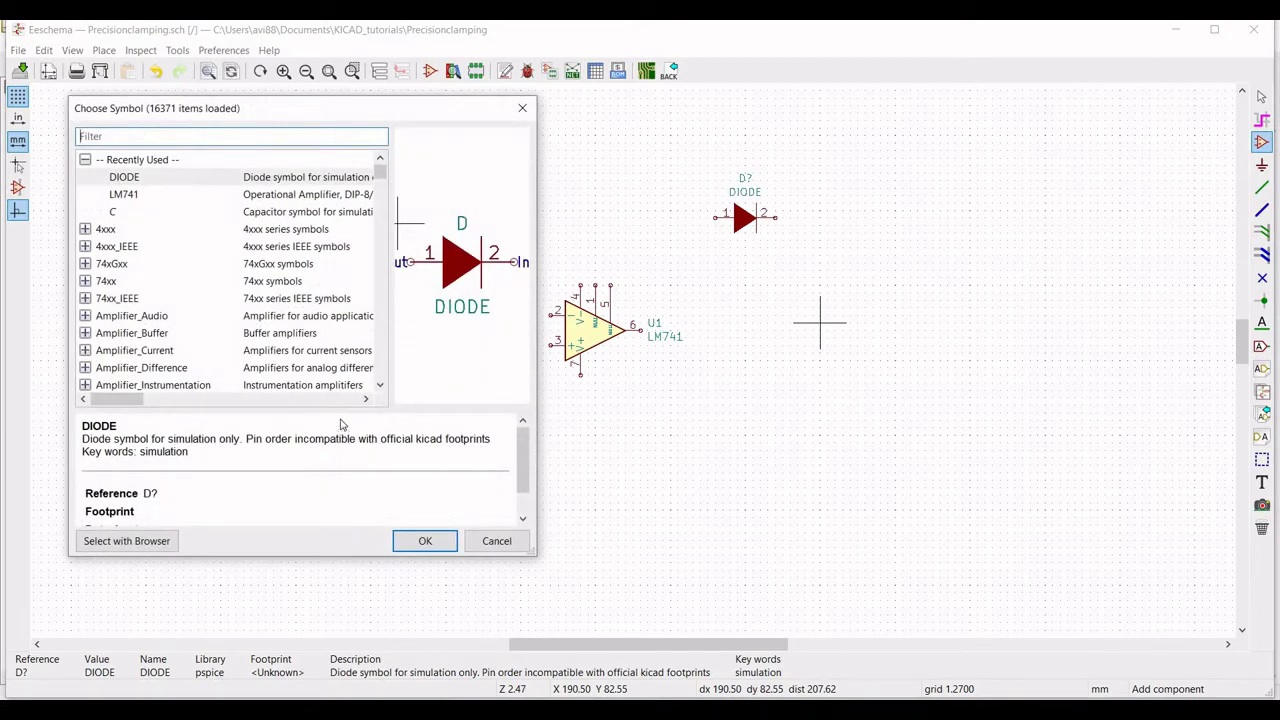
left_click(425, 540)
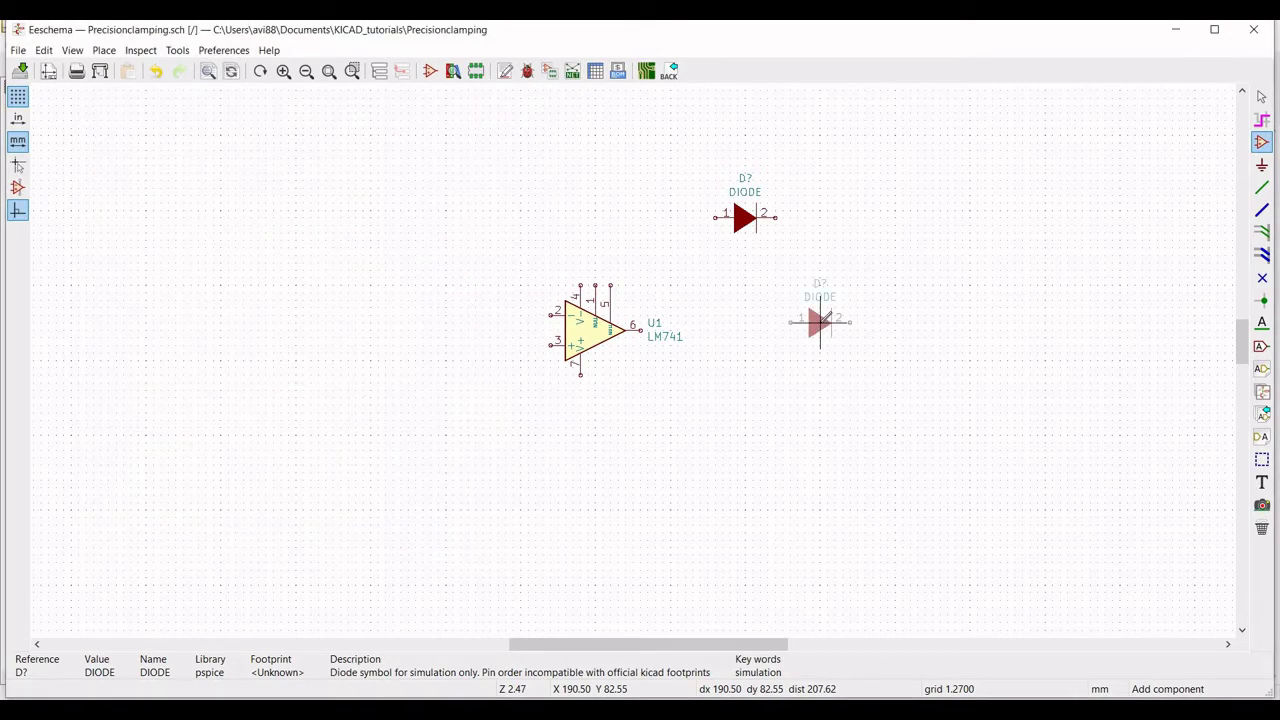
left_click(820, 321)
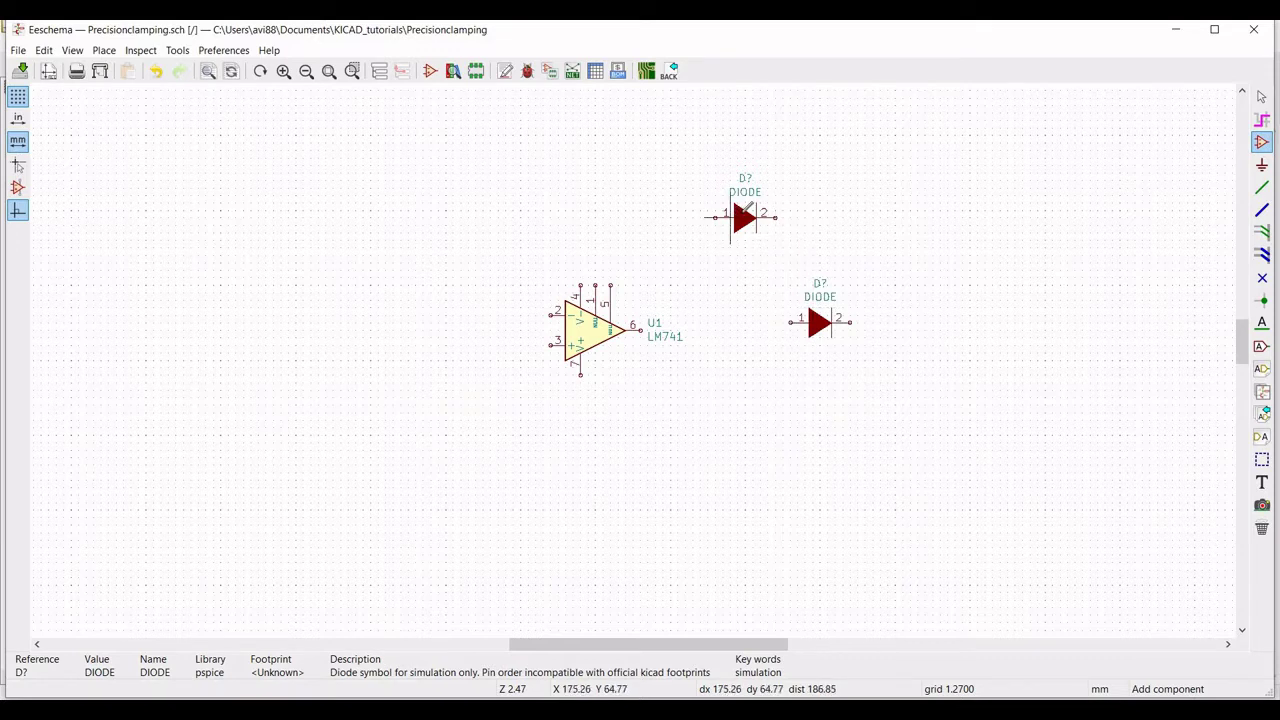
Set the upper diode's reference to D1.
right_click(742, 222)
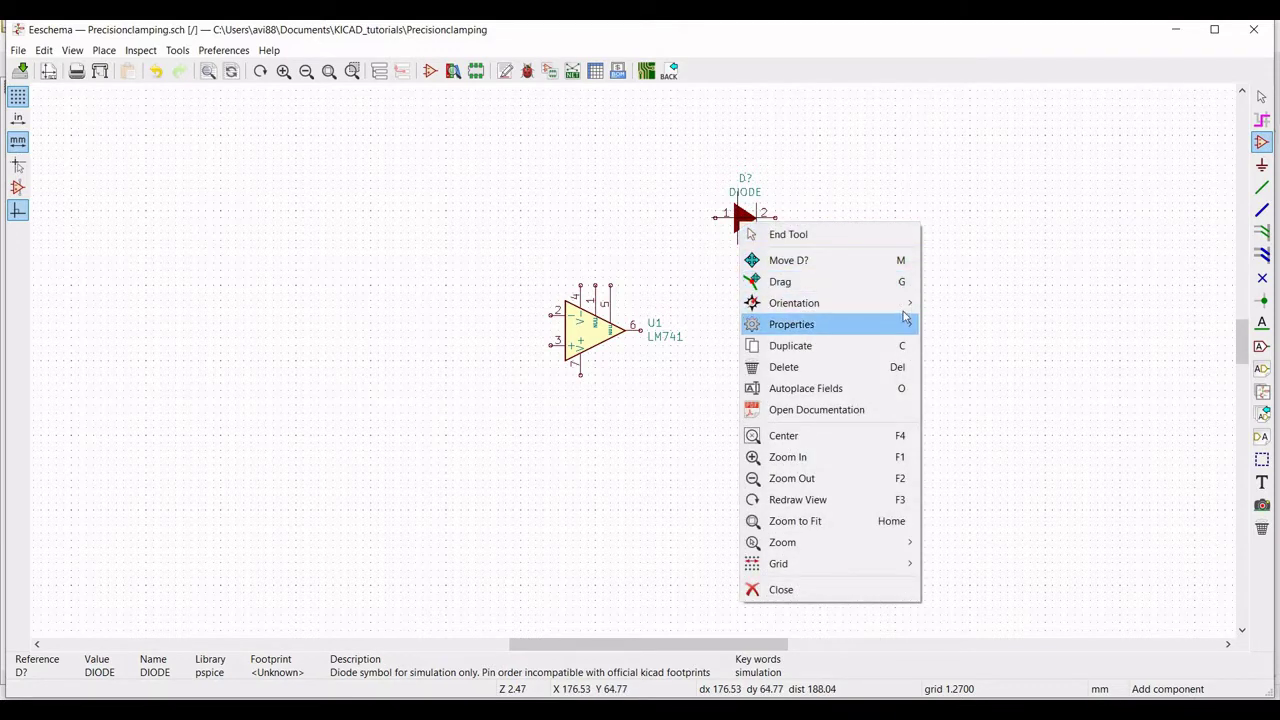
mouse_move(814, 323)
left_click(958, 323)
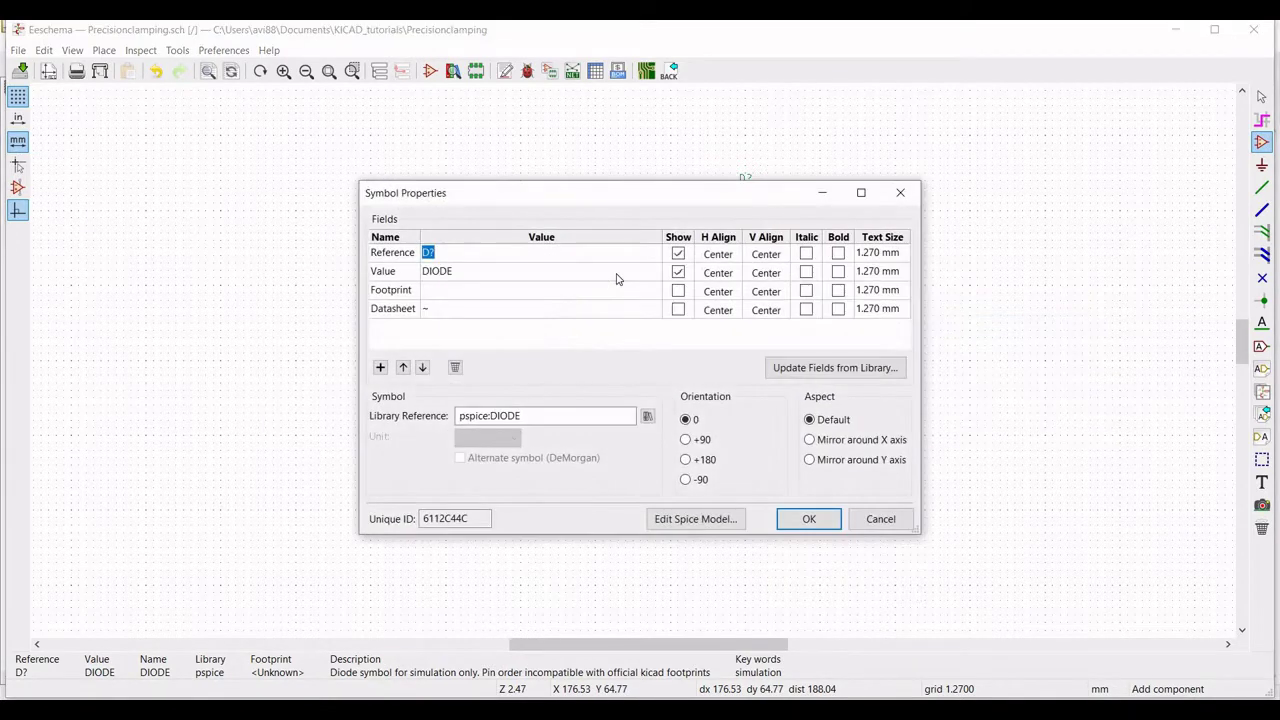
type("D1")
left_click(475, 270)
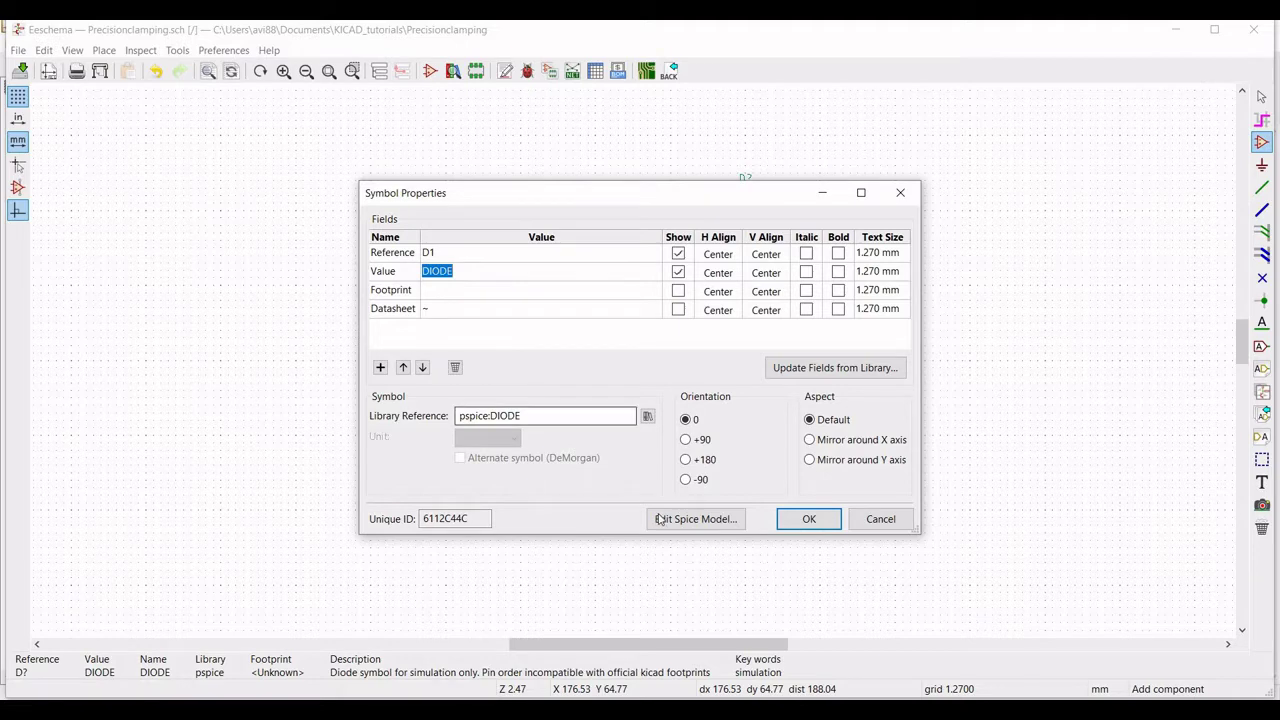
Load BJT1_model.lib from the Models folder as D1's Spice library and choose the 1N4148 model.
left_click(695, 518)
left_click(816, 157)
left_click(278, 58)
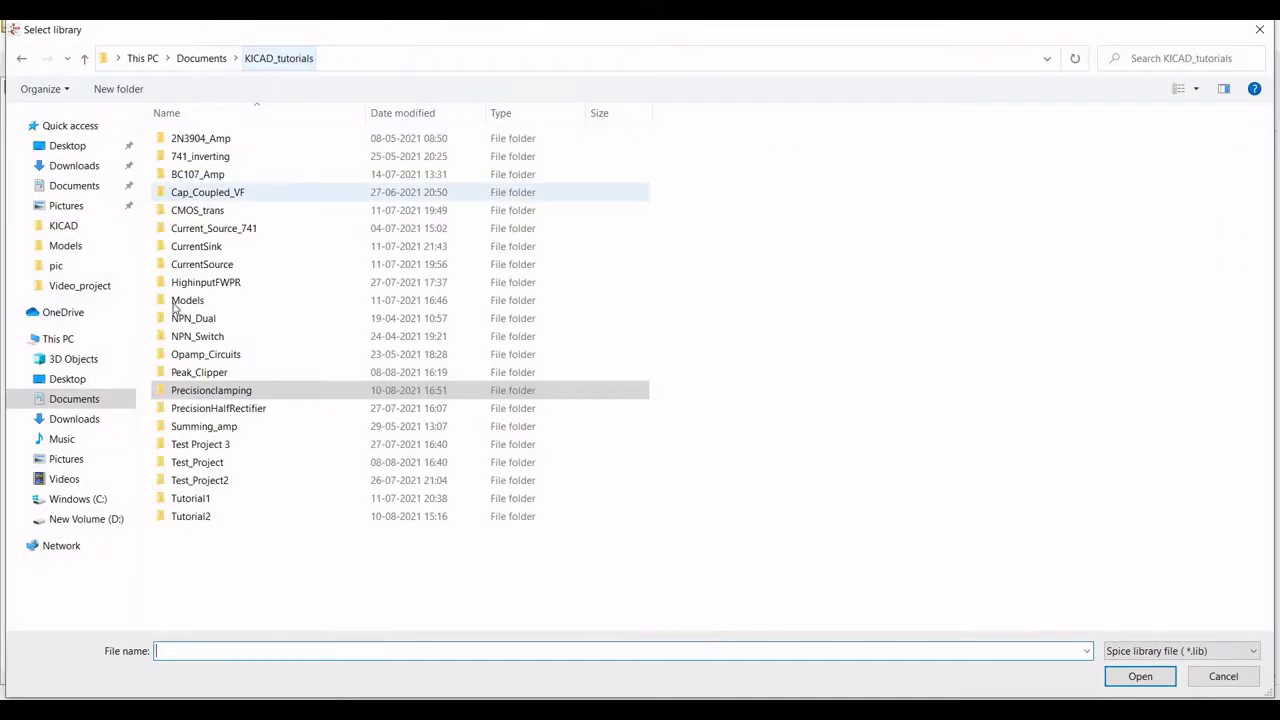
double_click(190, 300)
left_click(210, 176)
left_click(1140, 676)
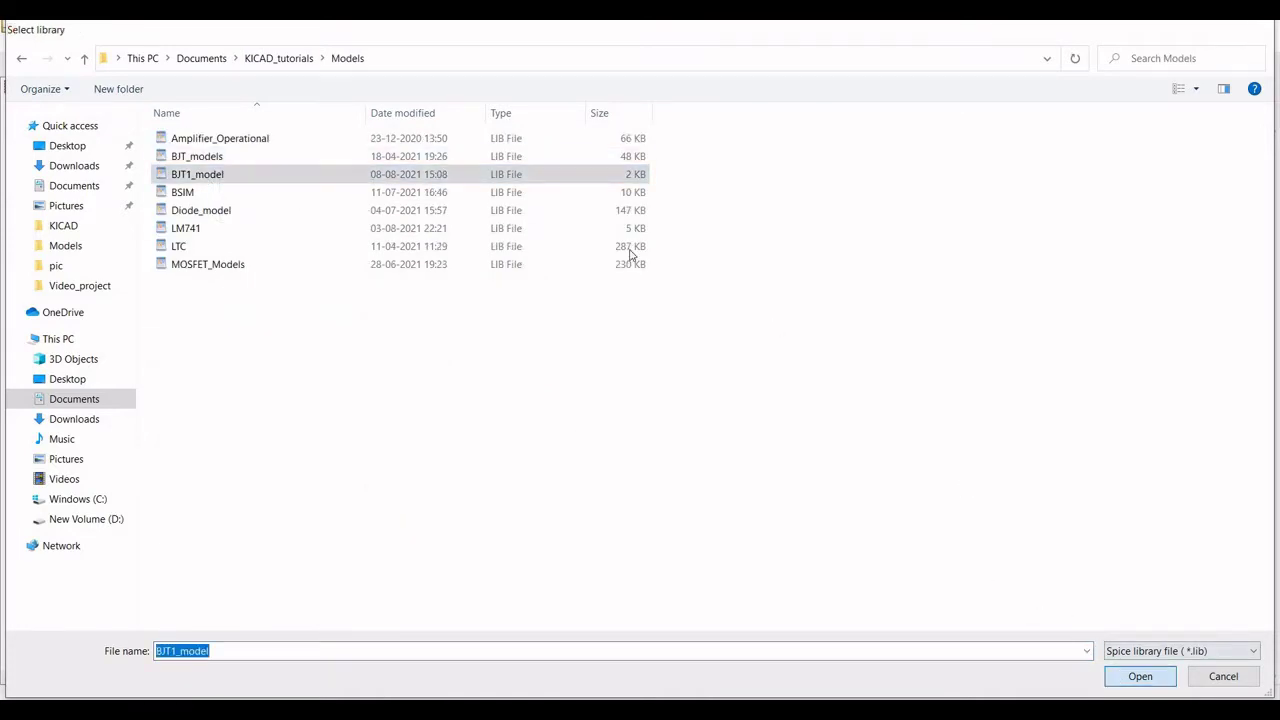
left_click(521, 184)
left_click(540, 200)
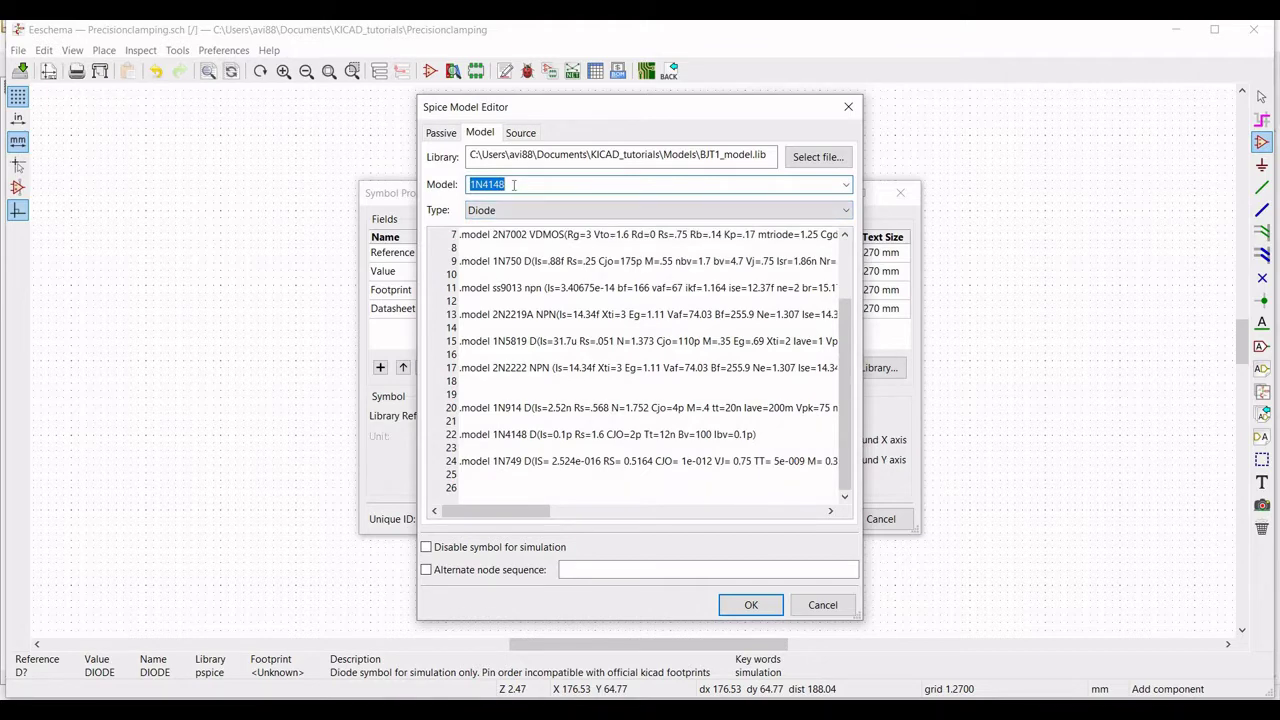
Enable the alternate node sequence 2 1 for D1's Spice model.
left_click(426, 569)
left_click(570, 570)
type("2 1")
left_click(750, 605)
Set D1's value to 1N4148 and its orientation to +90.
left_click(479, 281)
type("1N4148")
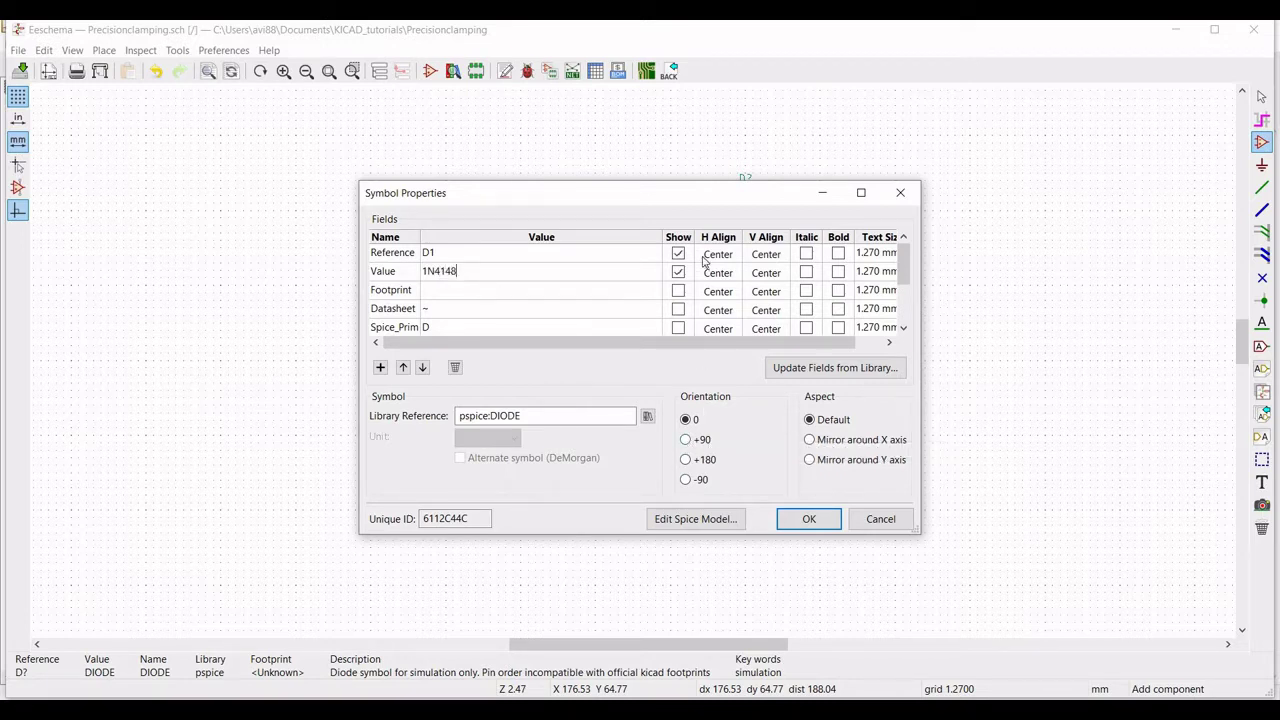
left_click_drag(660, 201, 823, 237)
left_click_drag(690, 228, 636, 257)
left_click(795, 505)
left_click(915, 583)
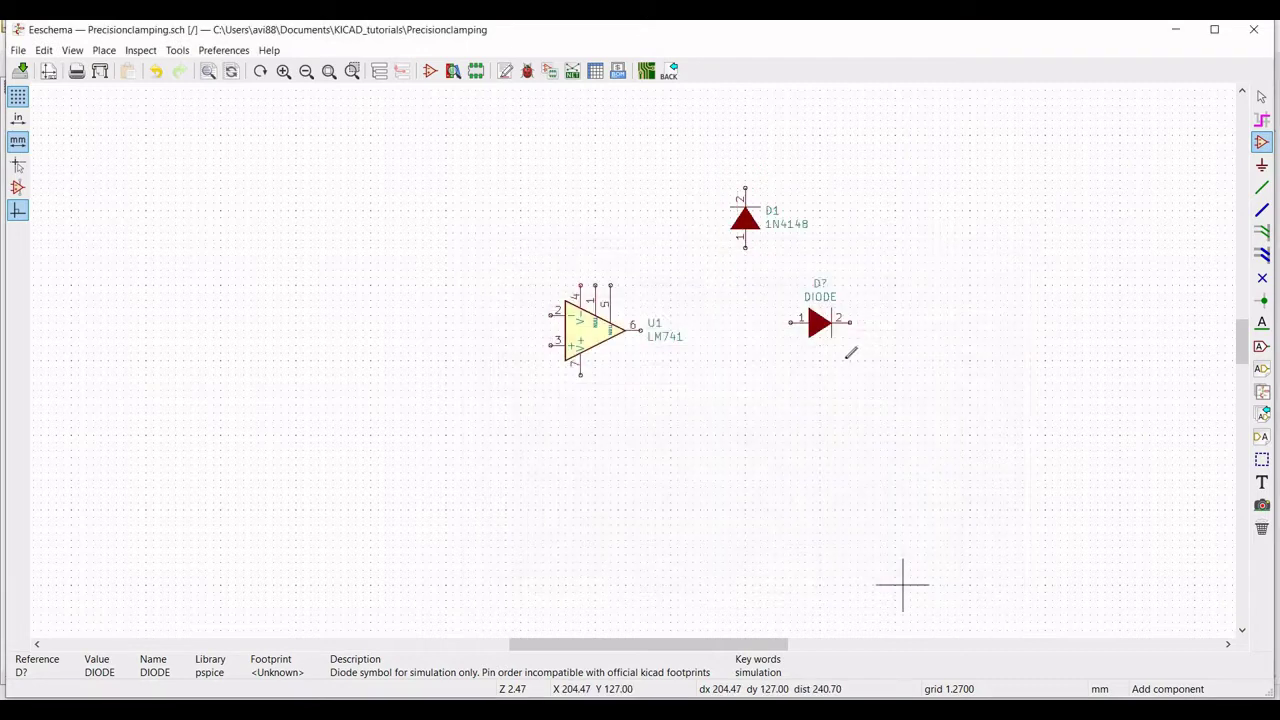
Set the reference of the unassigned diode beside the op-amp to D2.
right_click(820, 322)
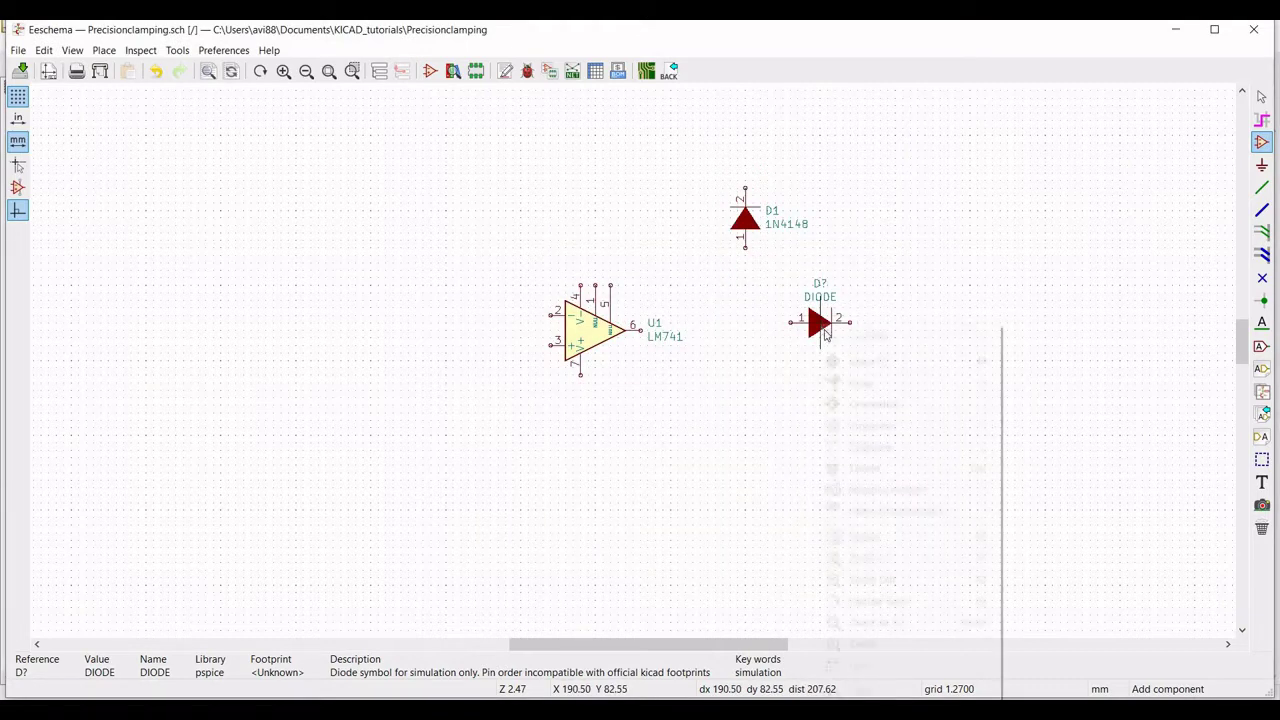
mouse_move(885, 426)
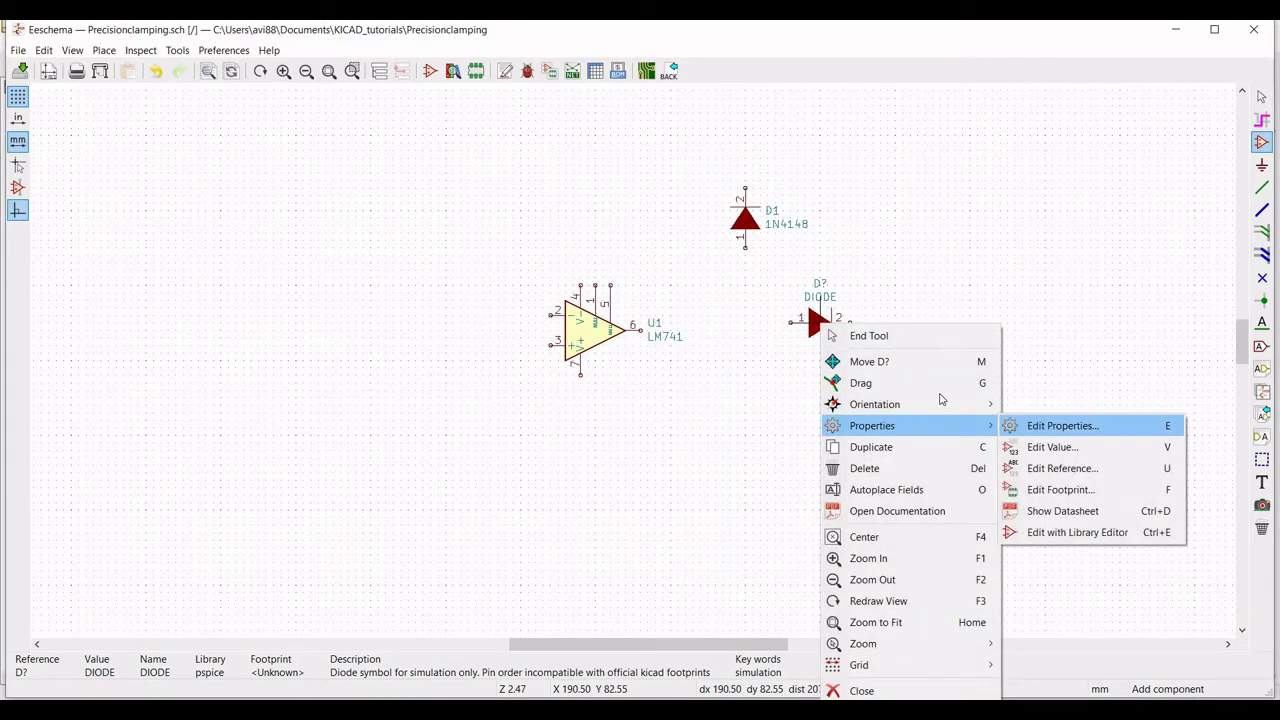
left_click(1030, 427)
type("D2")
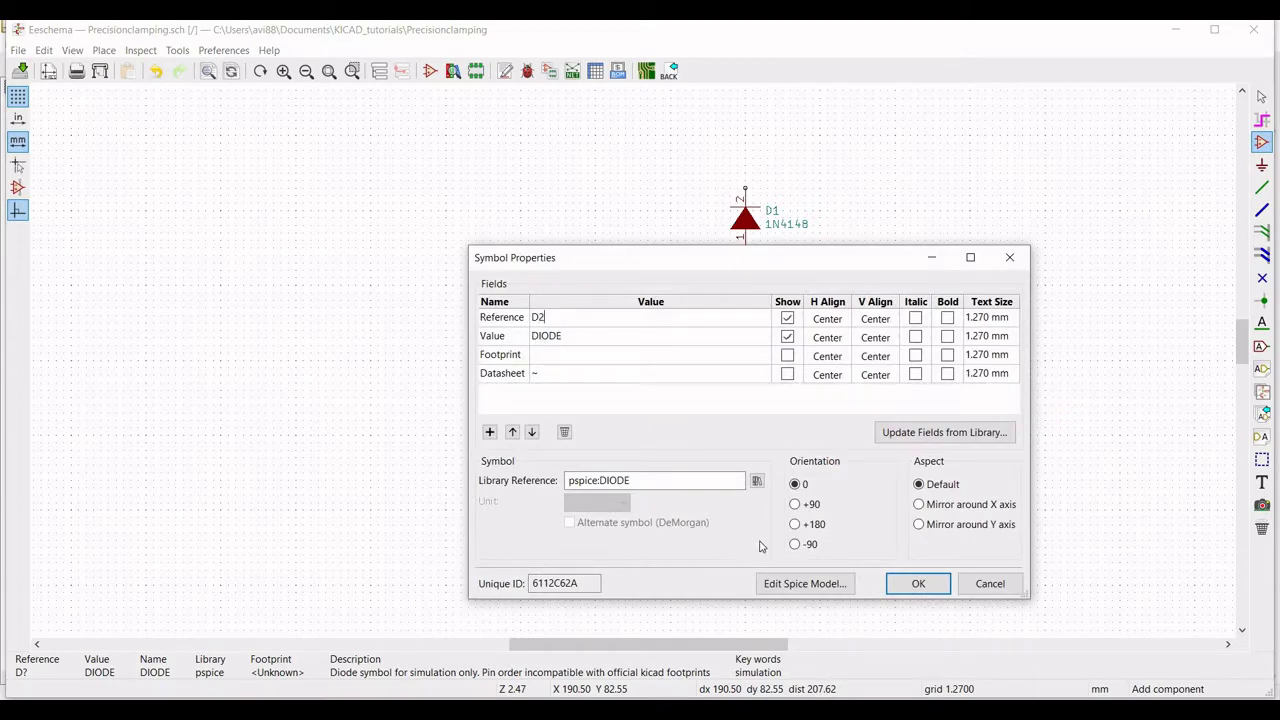
Load BJT1_model.lib from the KICAD_tutorials Models folder as D2's Spice library and choose the 1N4148 model.
left_click(805, 583)
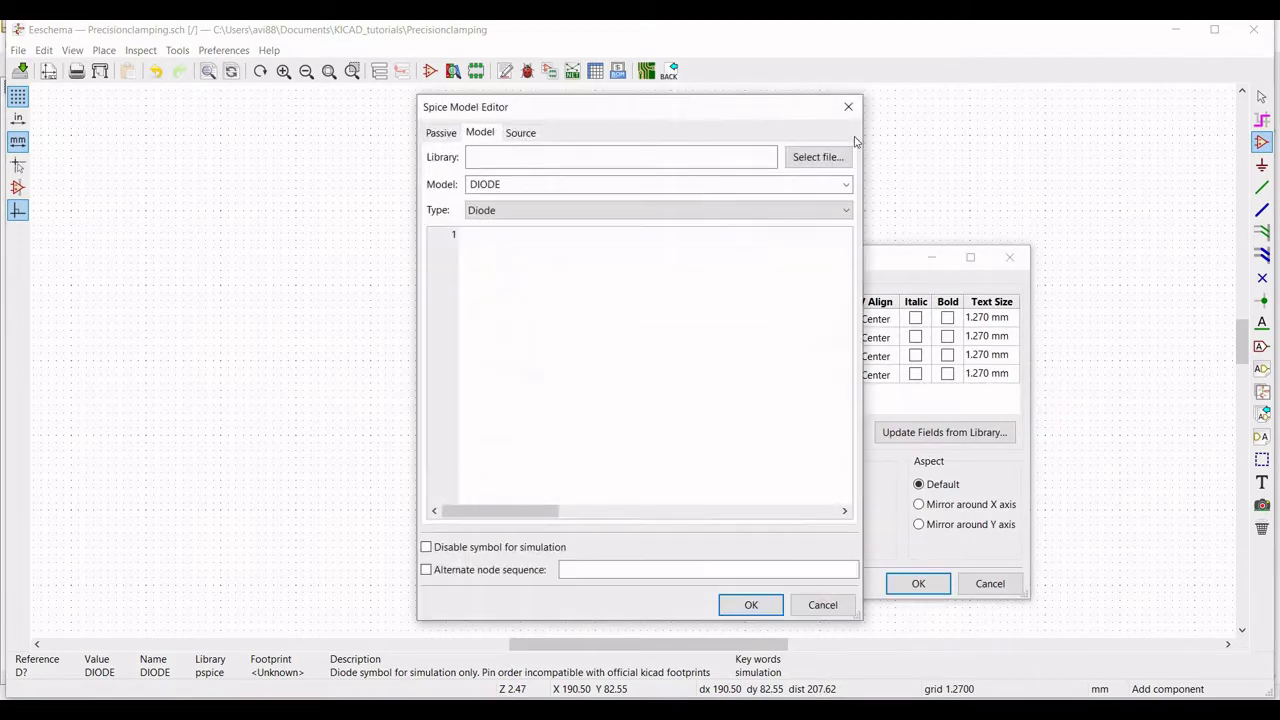
left_click(813, 162)
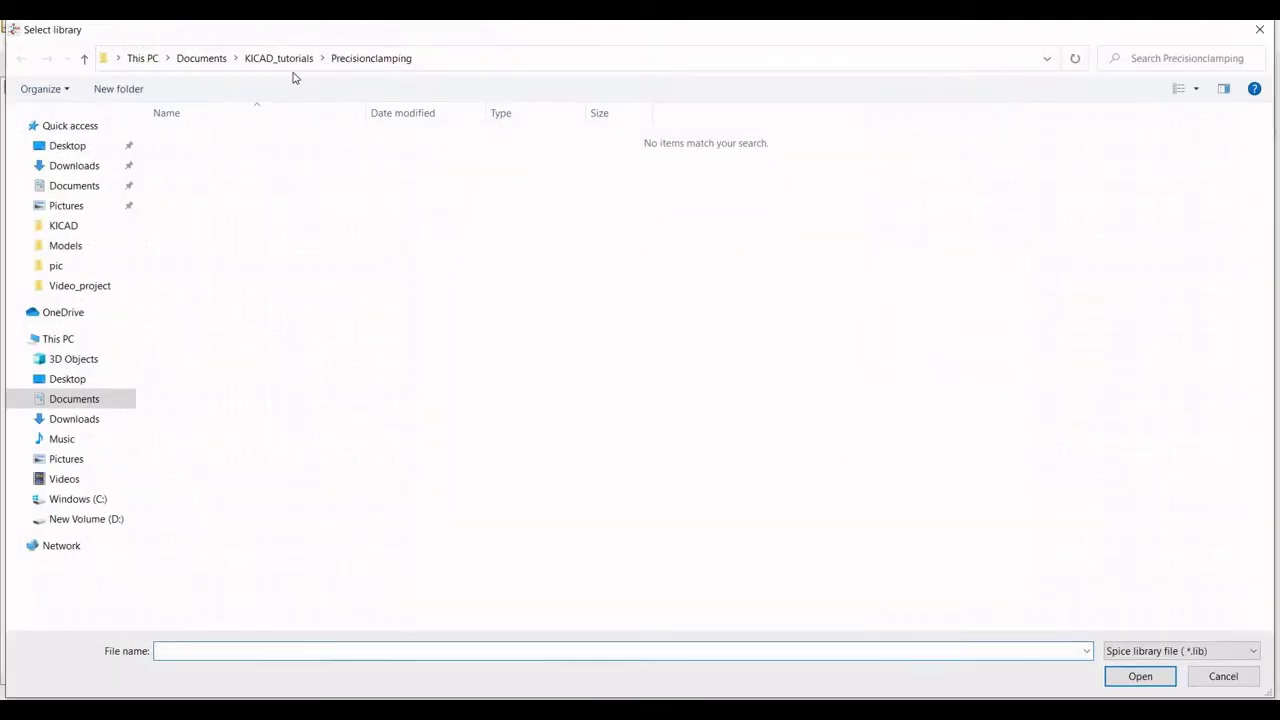
left_click(279, 58)
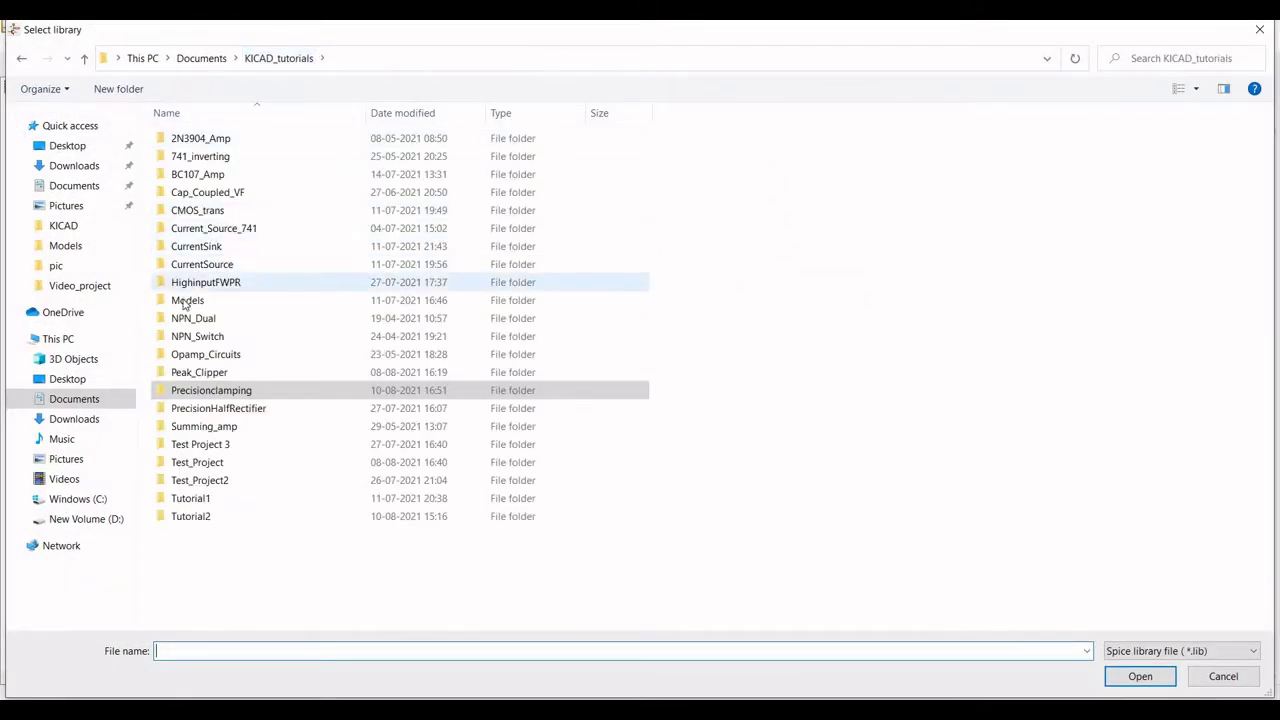
double_click(187, 301)
left_click(228, 175)
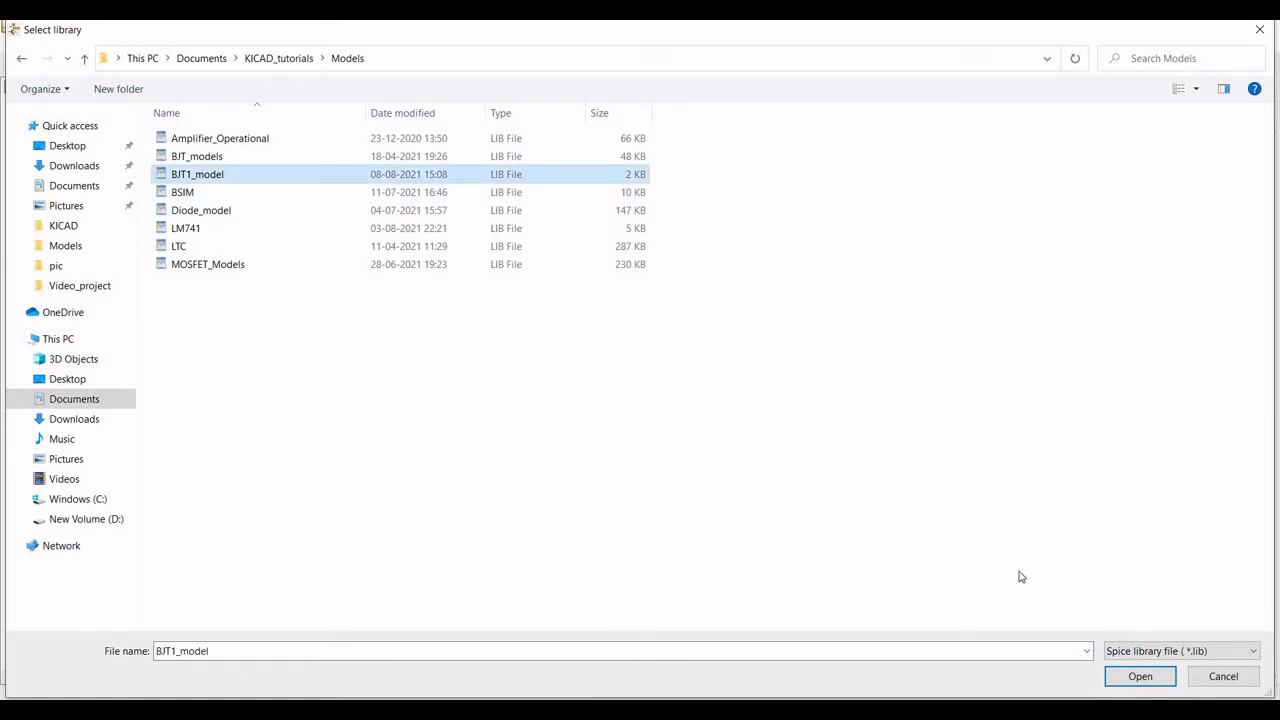
left_click(1125, 677)
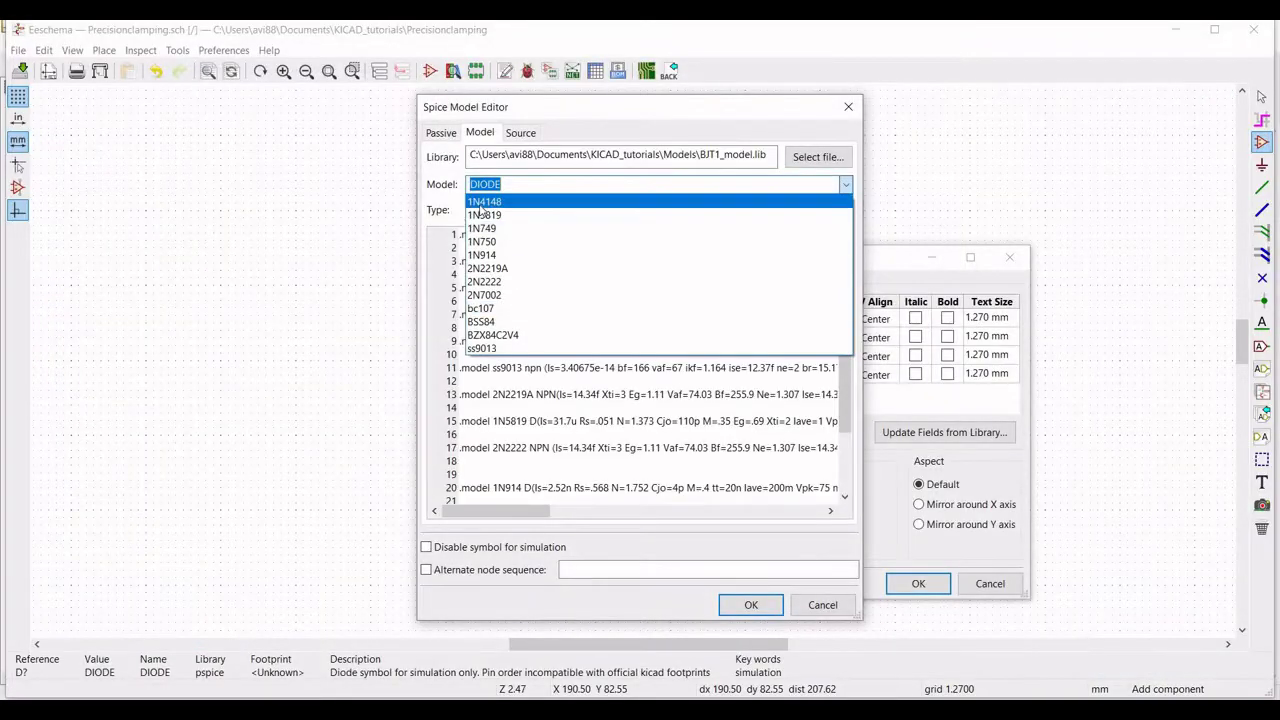
left_click(483, 203)
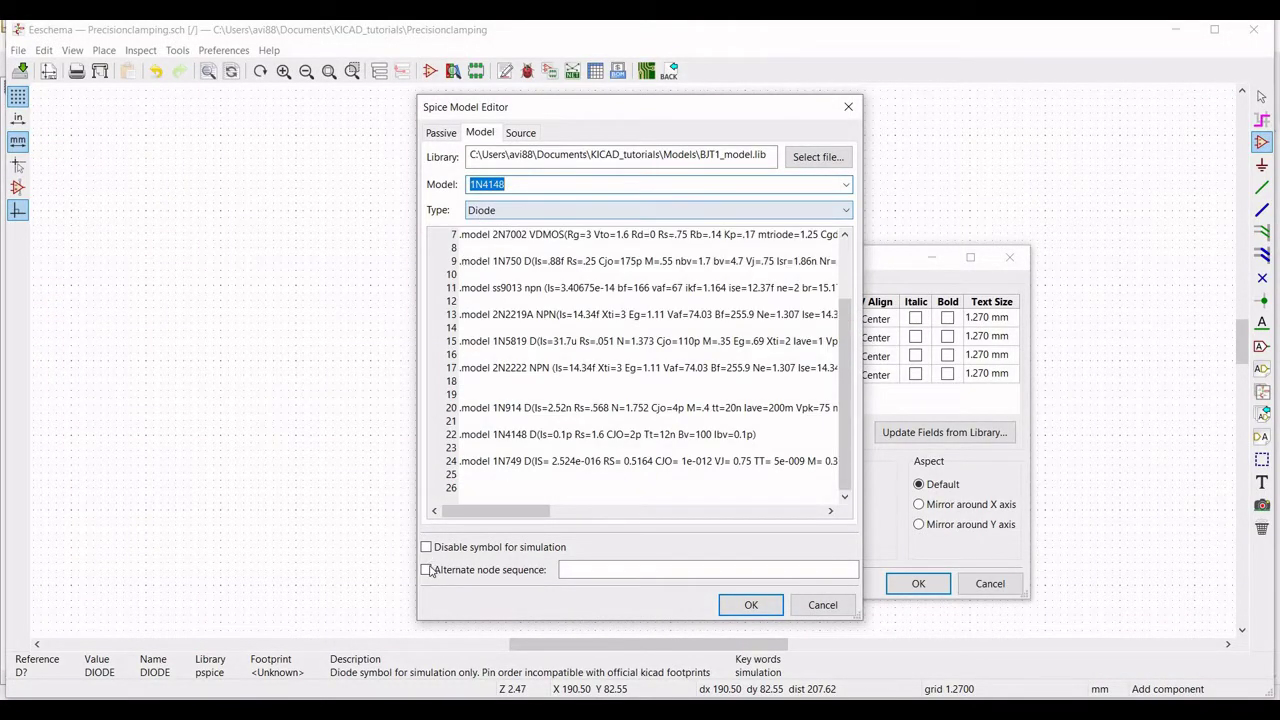
Enable the alternate node sequence 2 1 for D2's Spice model and set the symbol's orientation to +180.
left_click(581, 566)
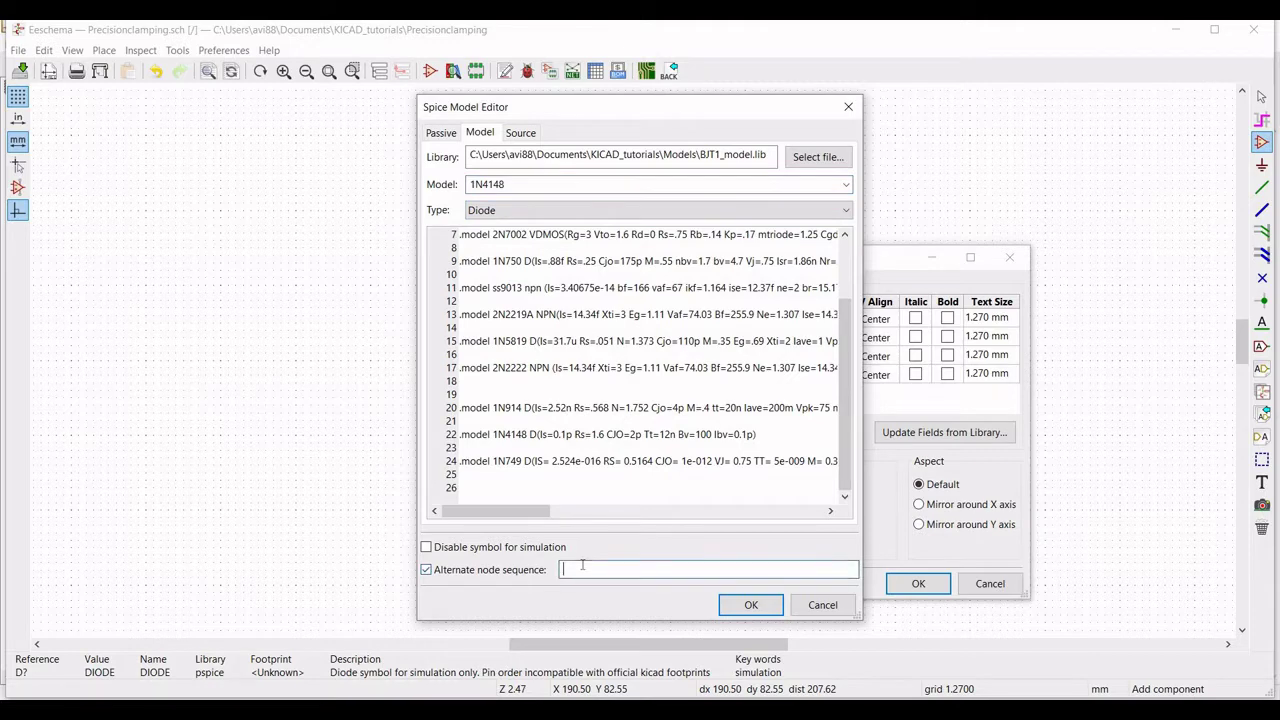
type("2 1")
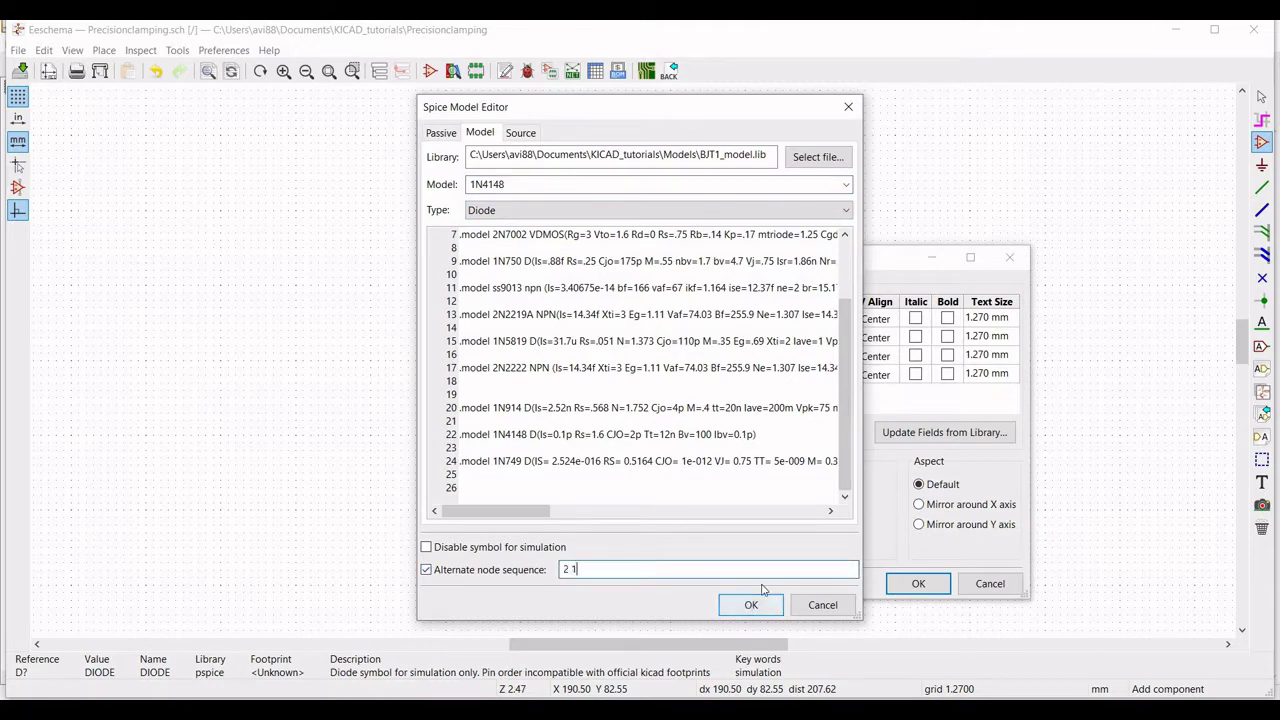
left_click(751, 605)
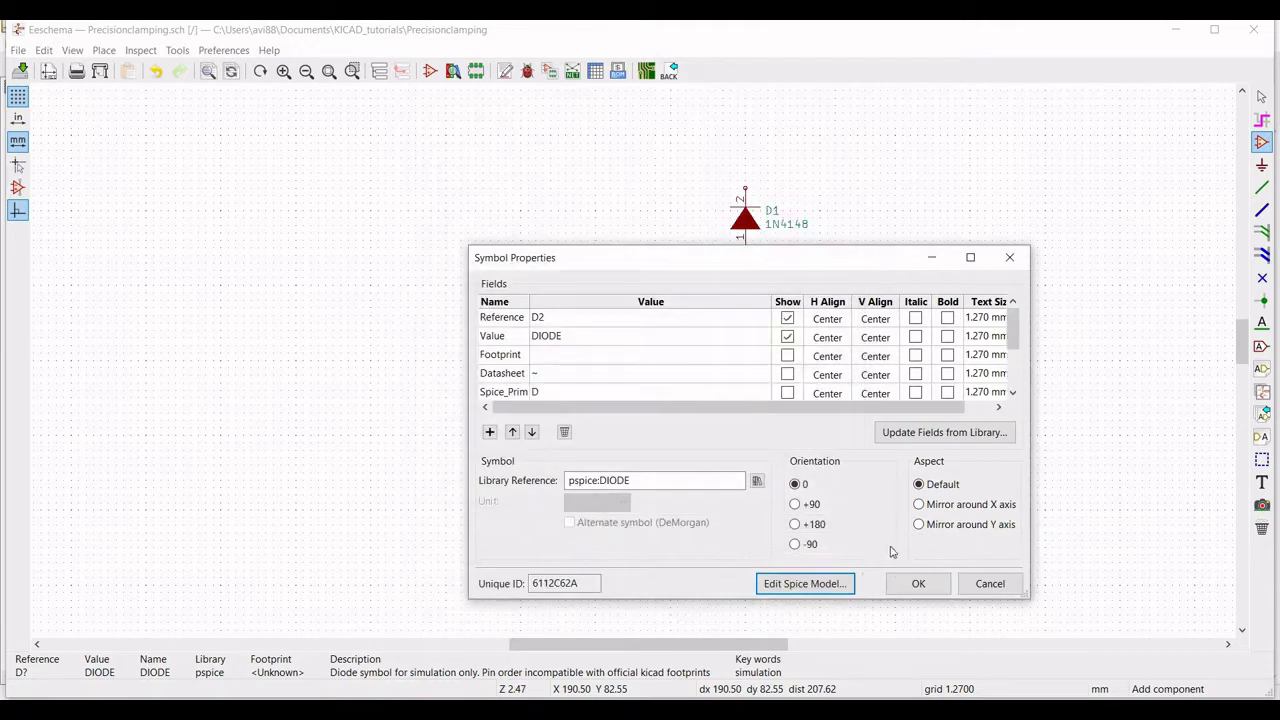
left_click(795, 525)
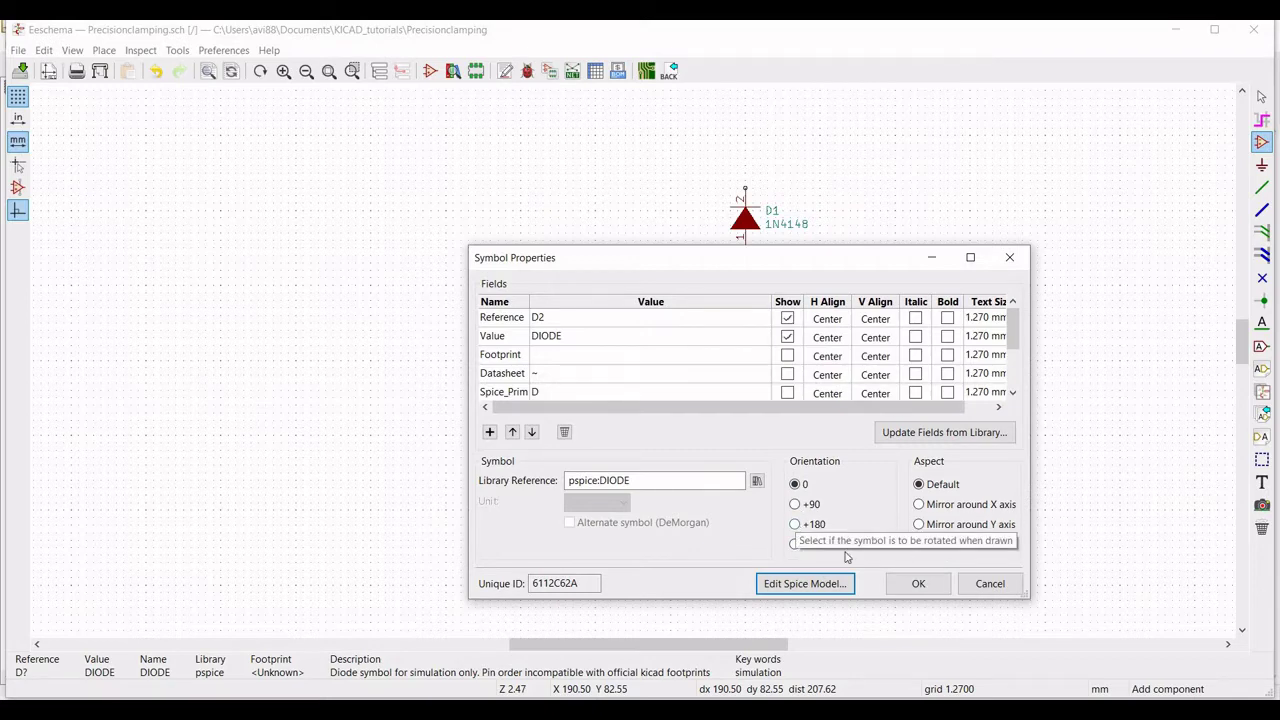
key("Return")
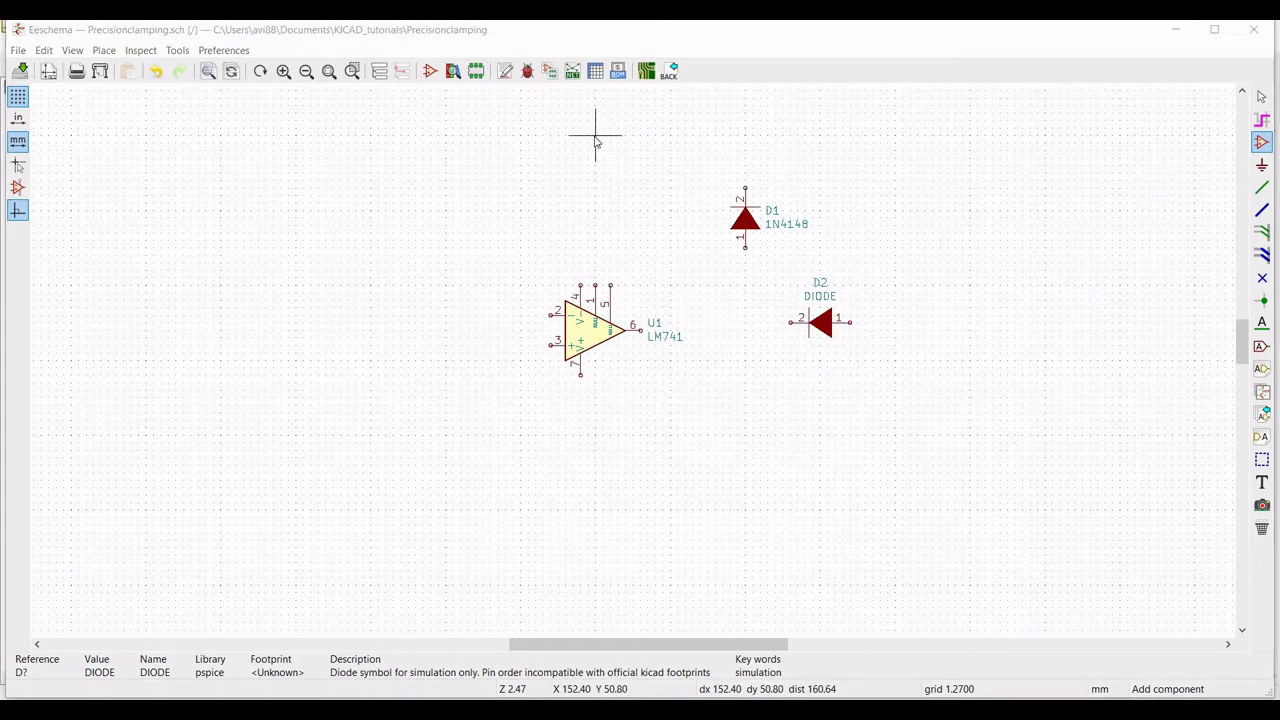
Place an R resistor symbol from the pspice library above the LM741 op-amp.
left_click(596, 134)
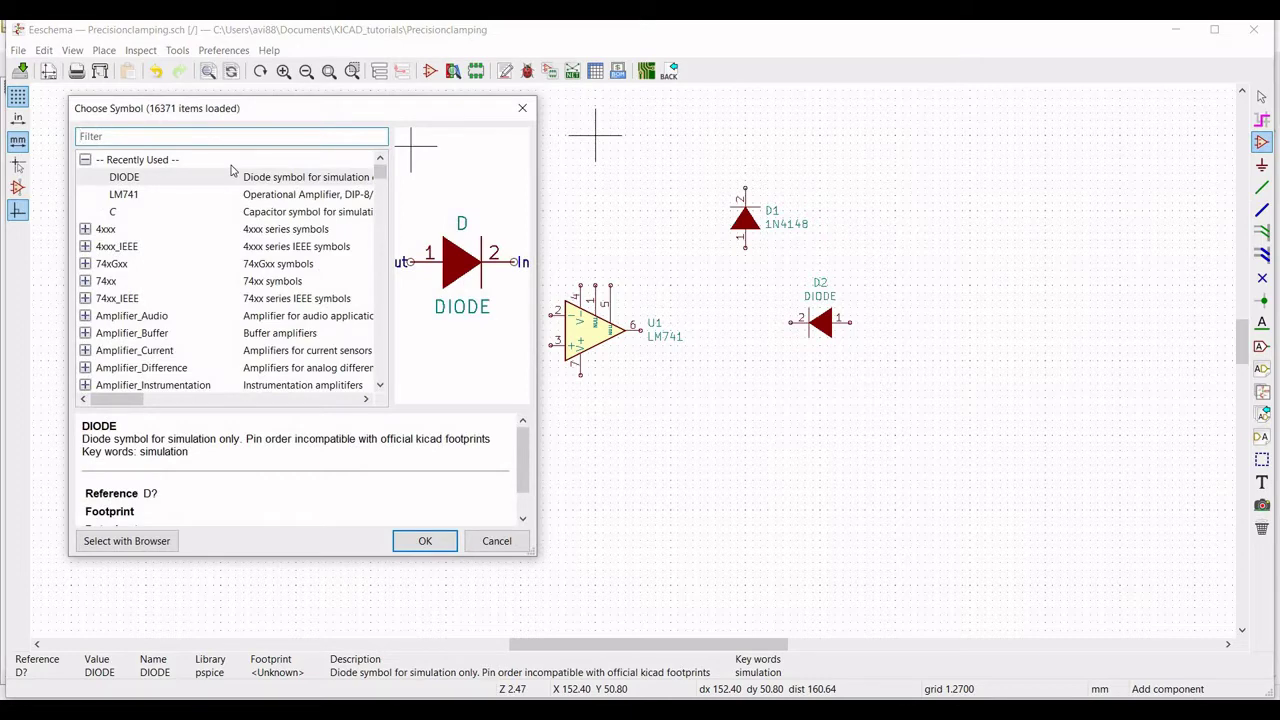
type("pspice")
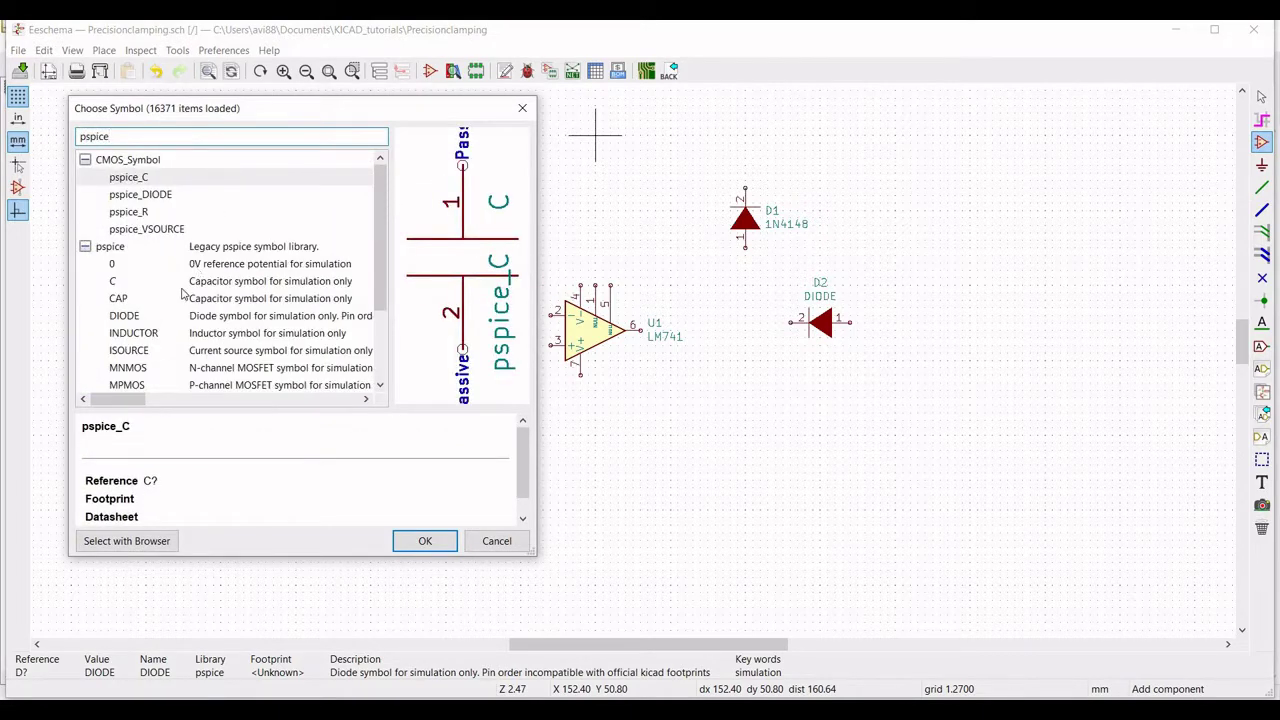
scroll(194, 332, "down", 2)
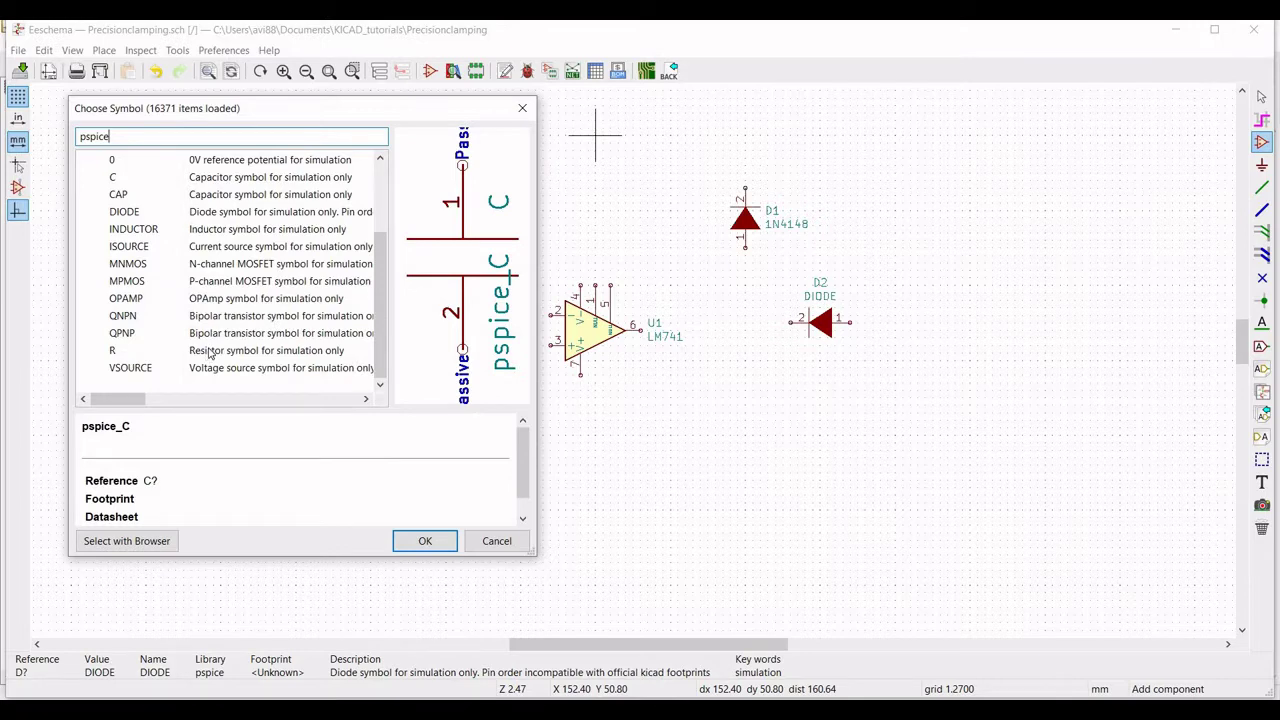
left_click(210, 352)
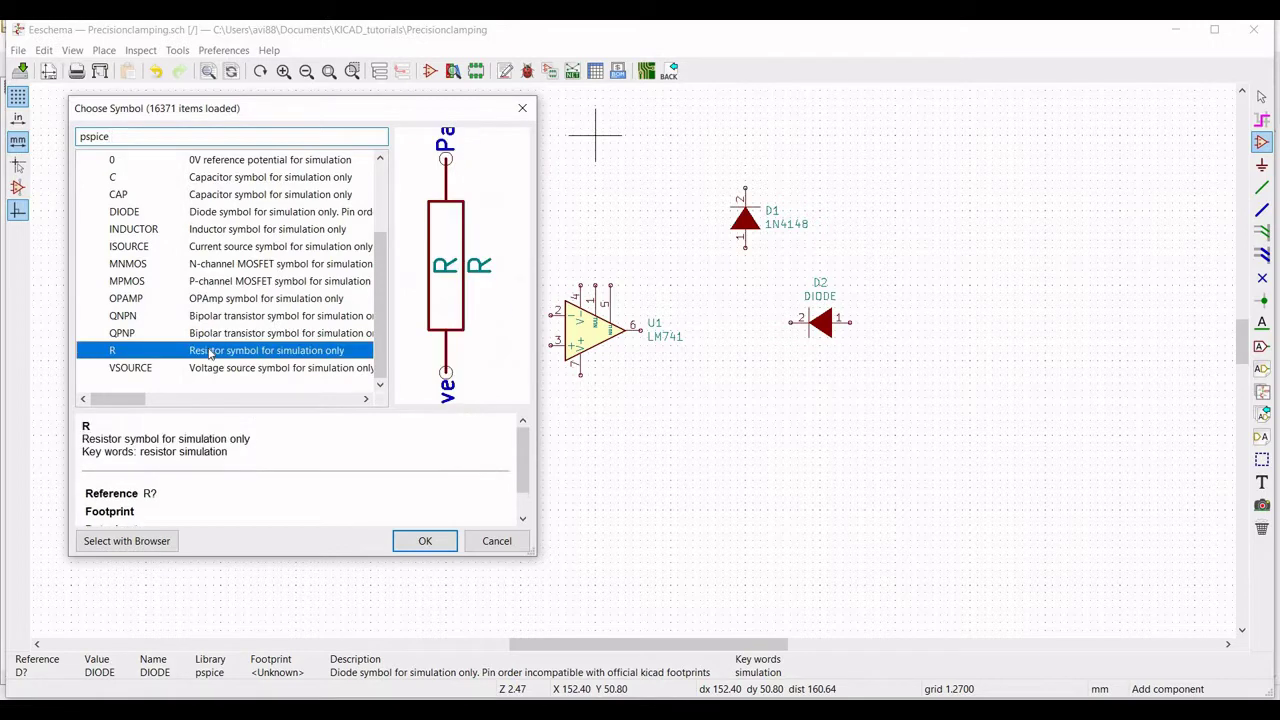
left_click(418, 541)
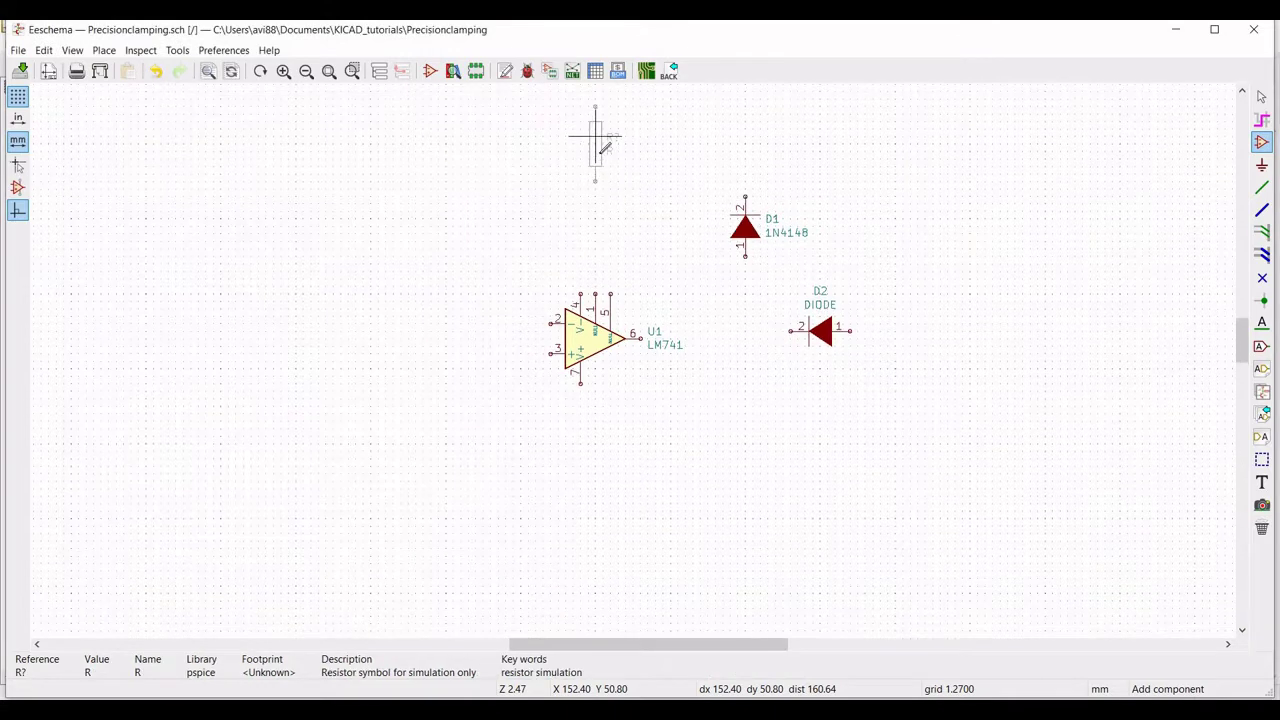
left_click(597, 155)
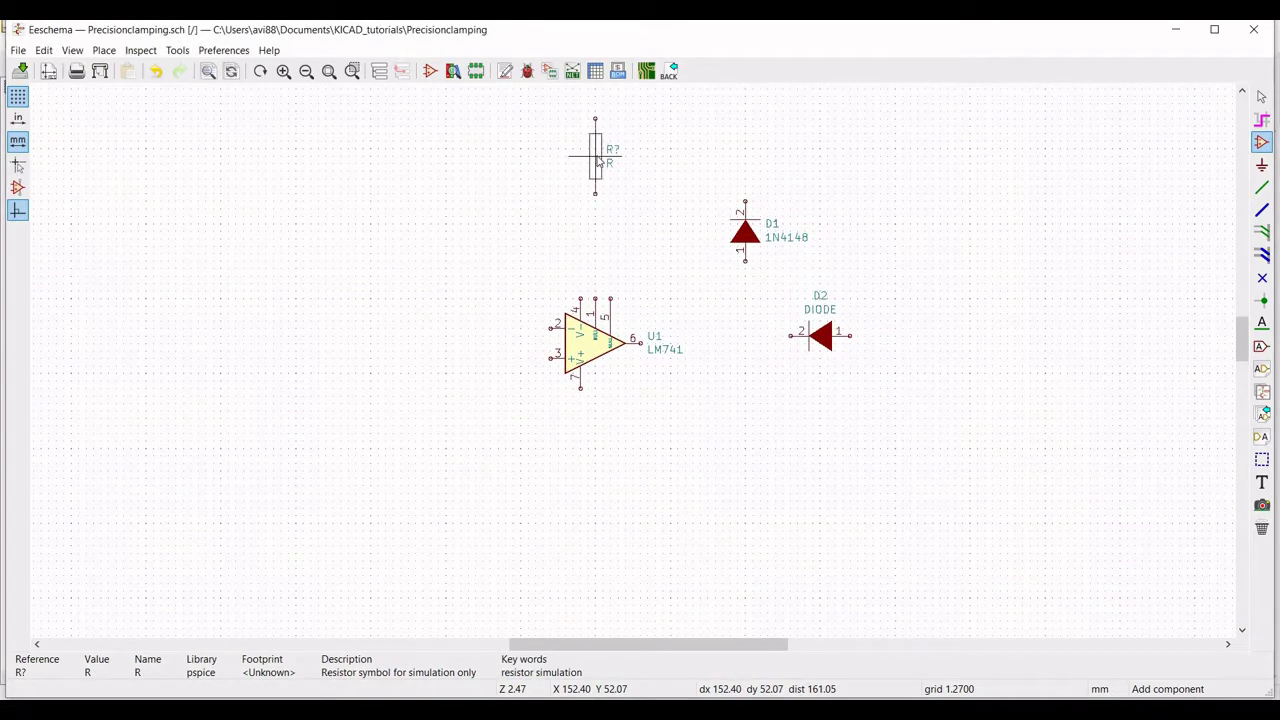
Set the resistor above the op-amp to reference R1, value 22k and orientation +90.
right_click(597, 155)
mouse_move(766, 260)
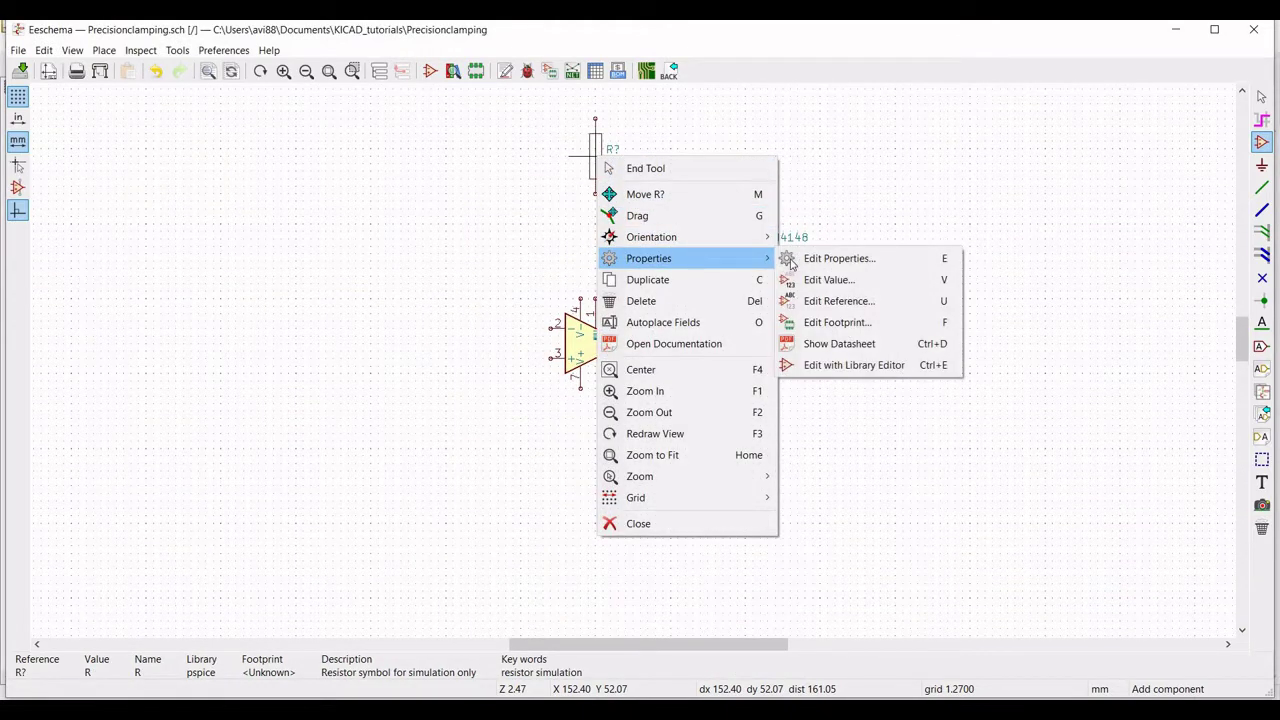
left_click(830, 258)
type("R1")
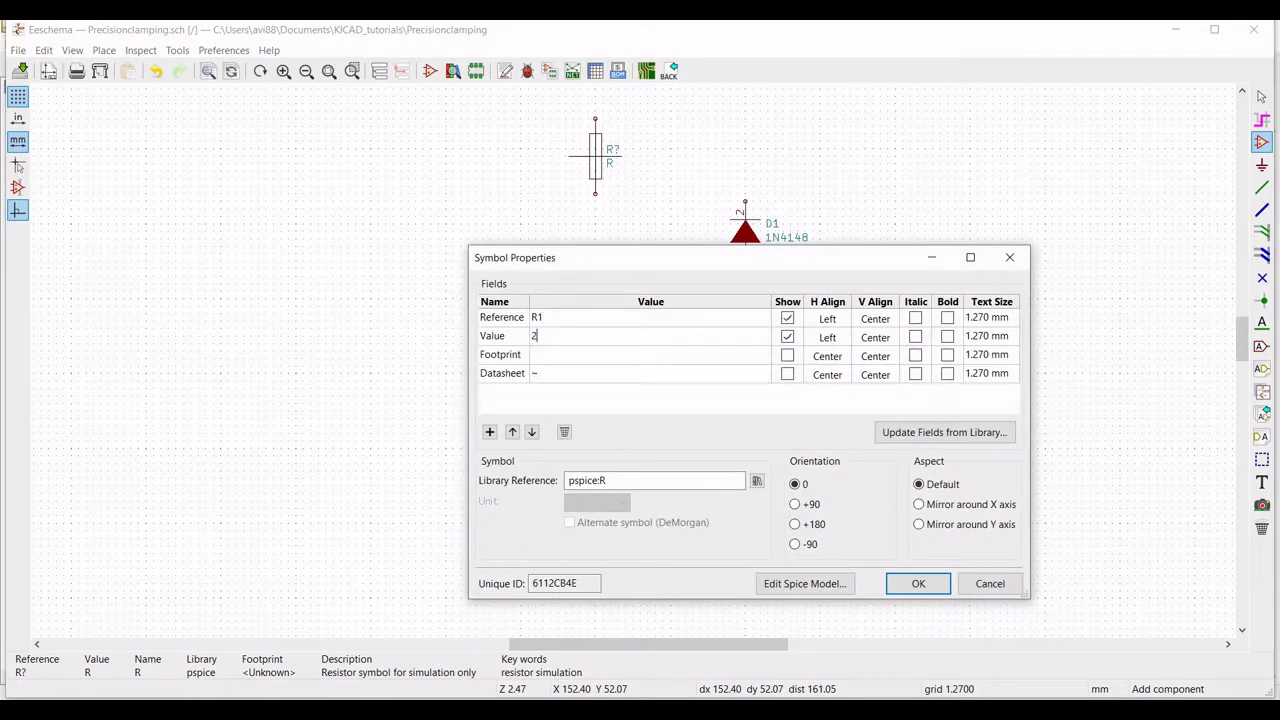
key("Return")
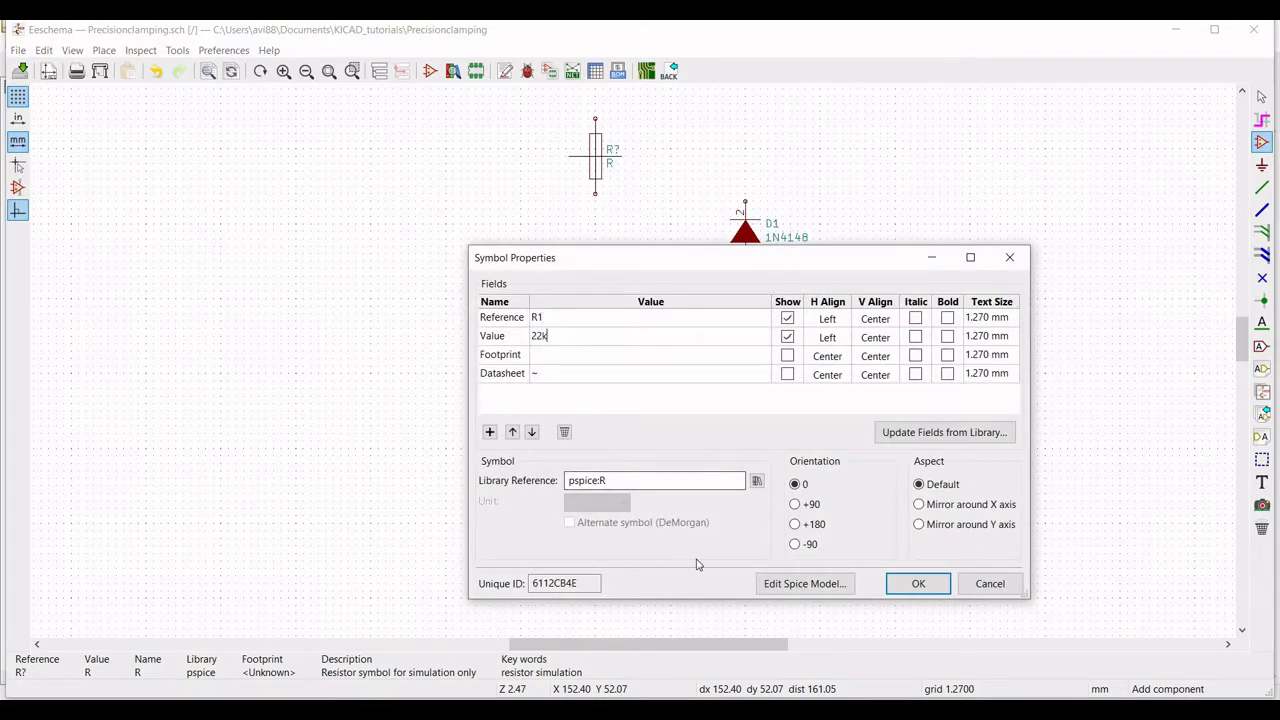
left_click(795, 505)
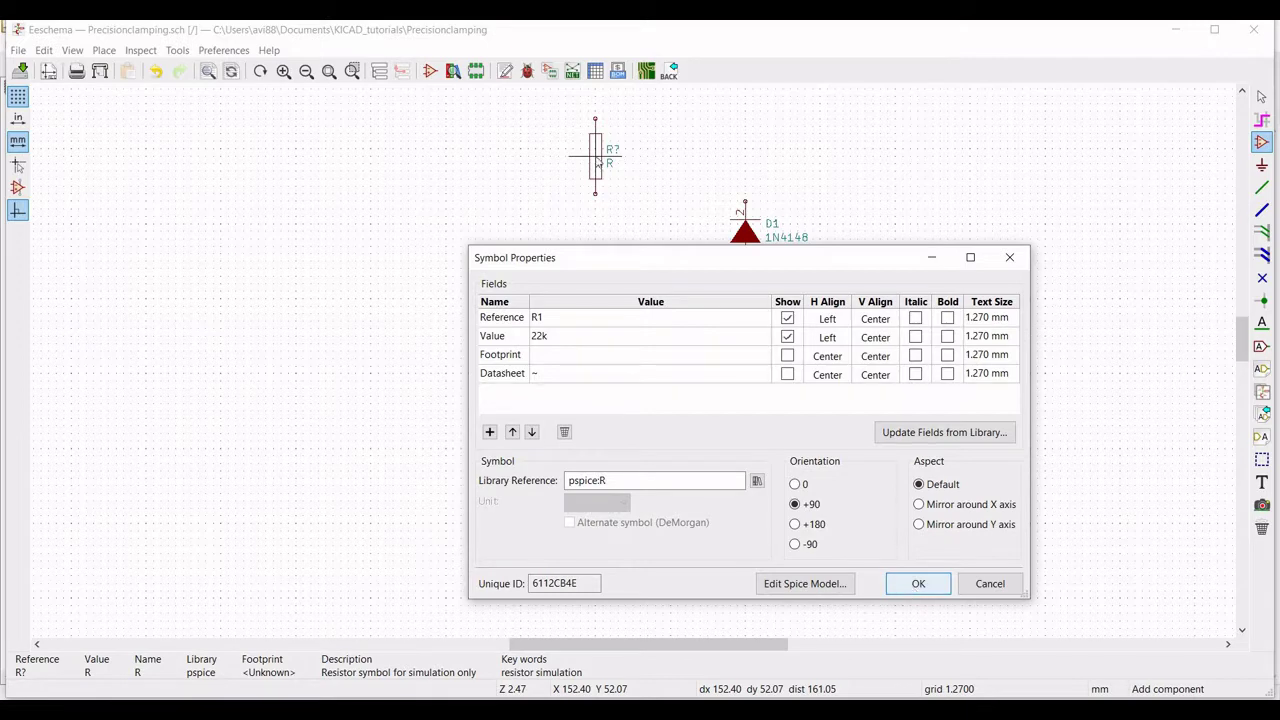
key("Return")
left_click(574, 155)
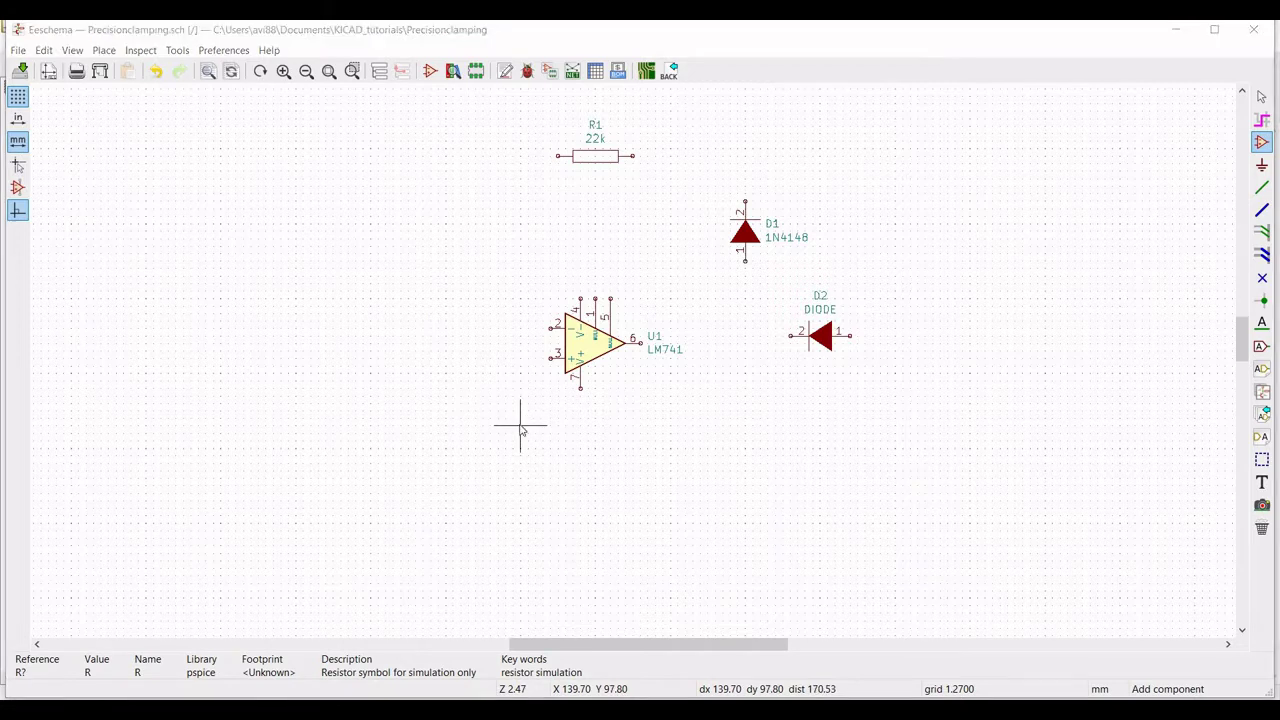
Place a second pspice R resistor vertically below the op-amp's non-inverting input.
left_click(520, 424)
left_click(281, 186)
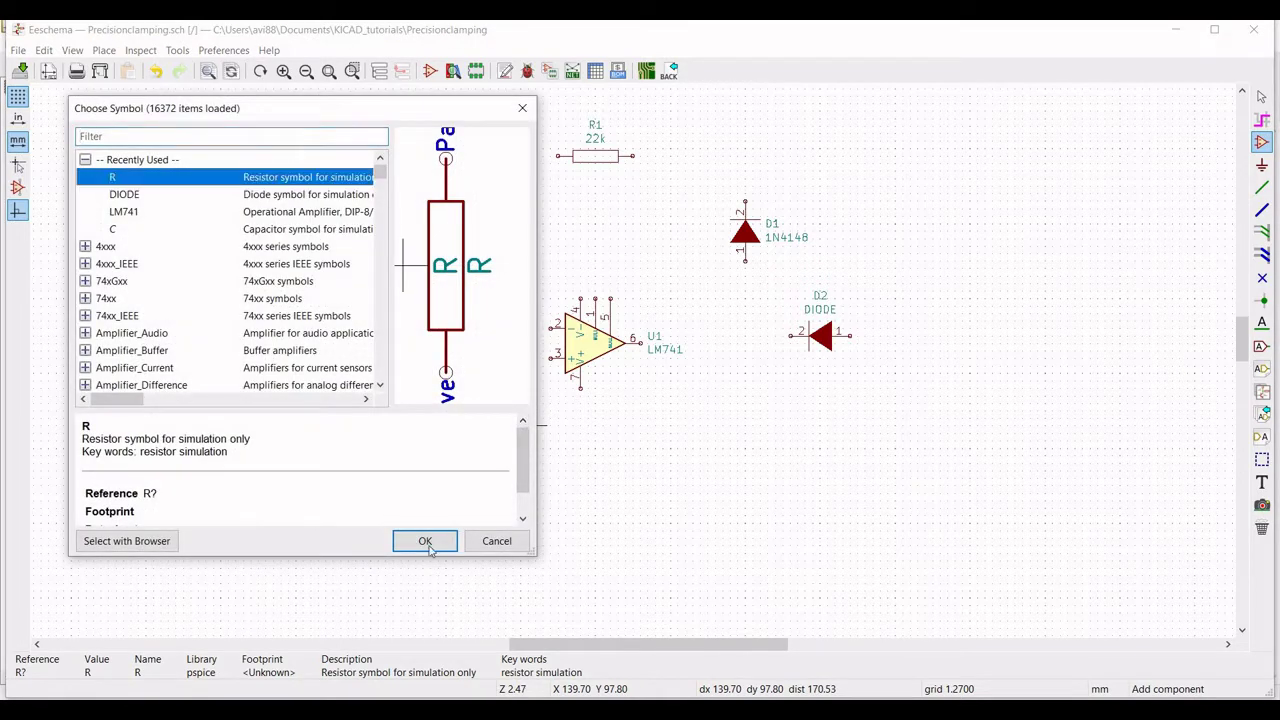
key("Return")
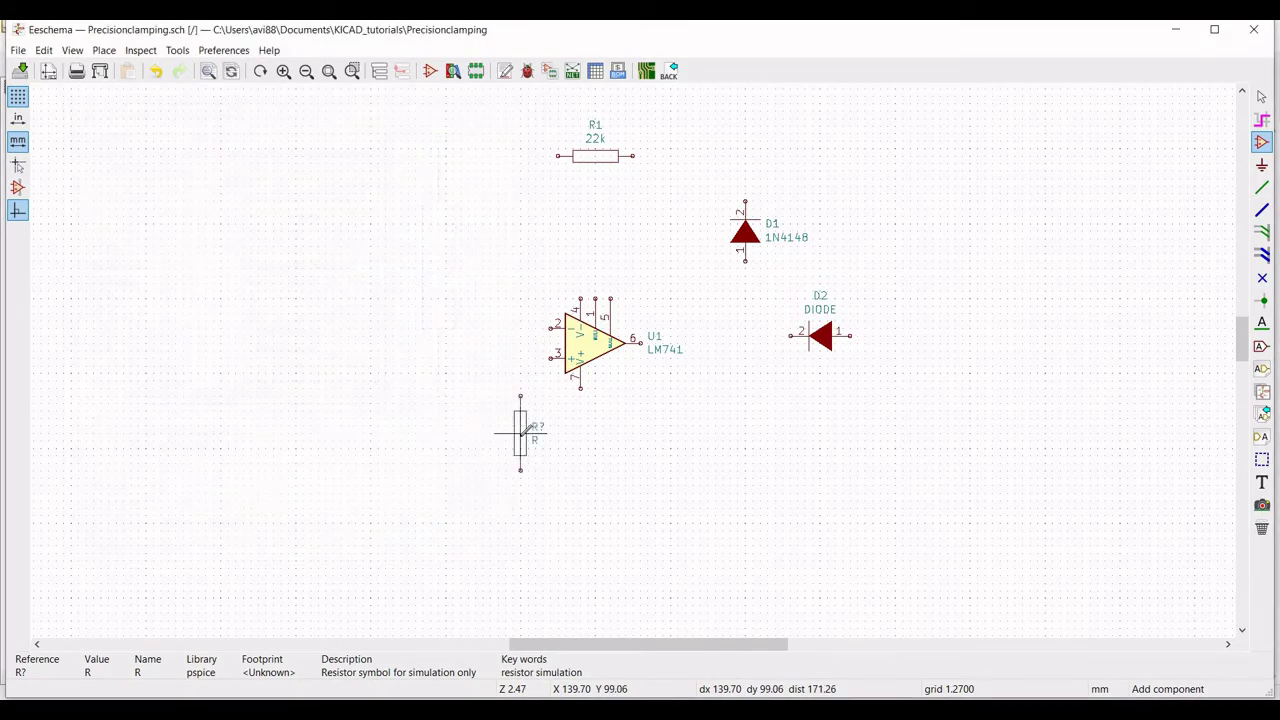
Set the resistor below the op-amp to reference R2 and value 22k.
right_click(521, 441)
mouse_move(640, 159)
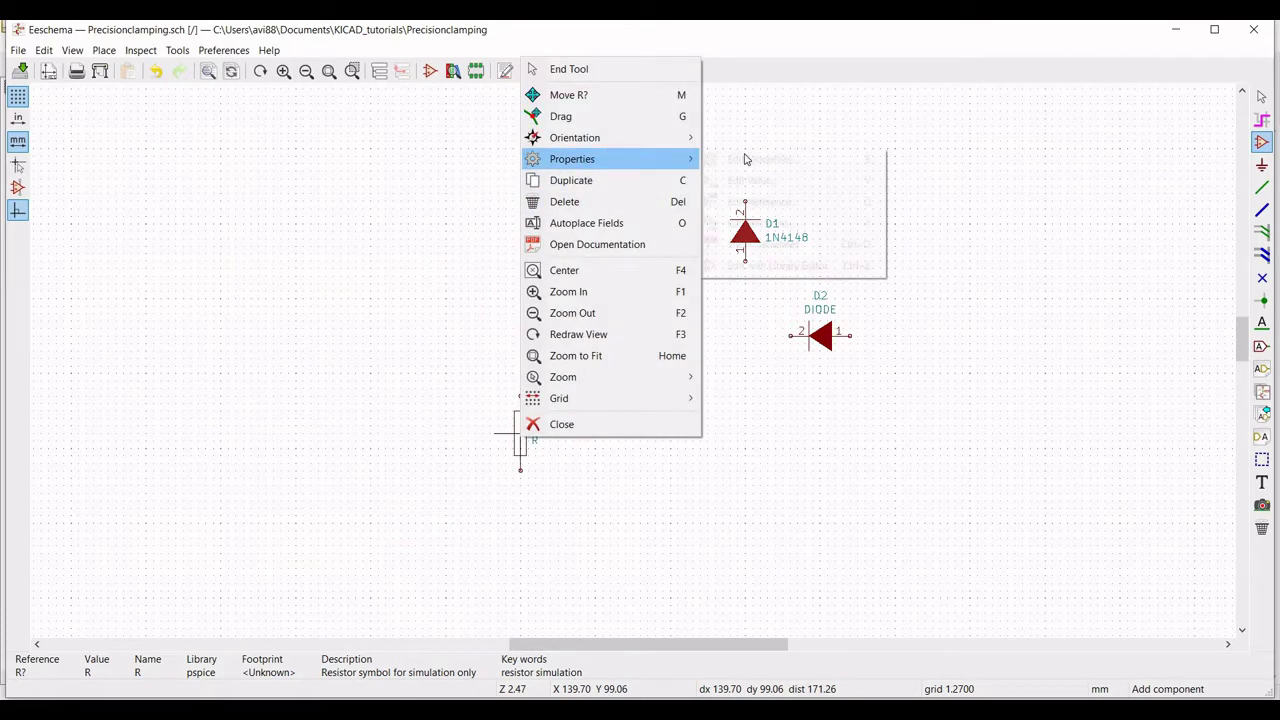
left_click(746, 159)
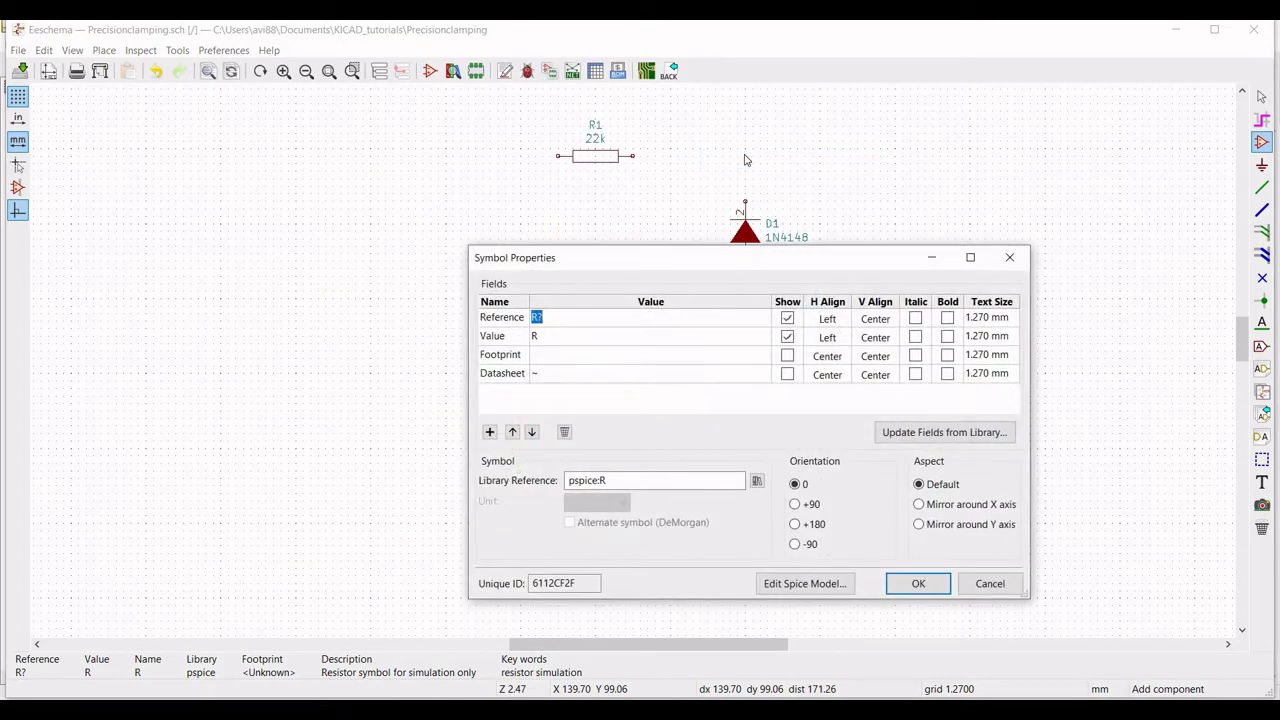
type("R2")
type("22k")
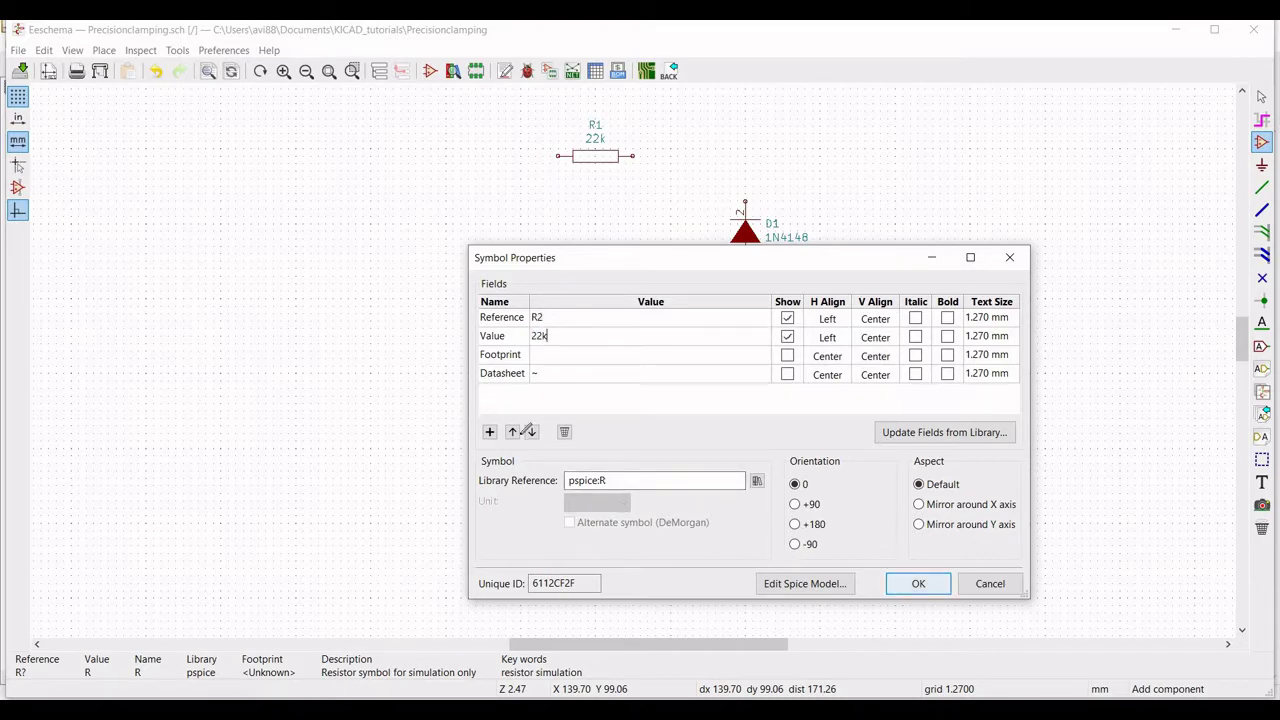
key("Return")
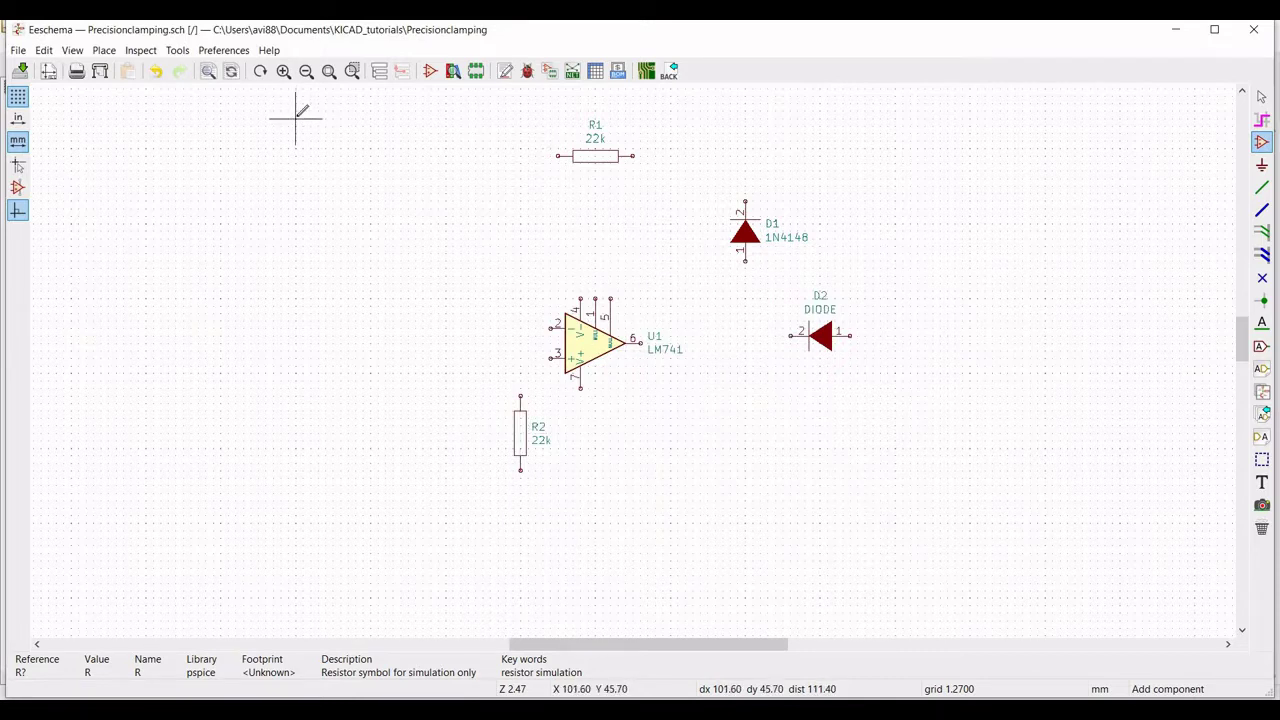
Place a pspice C capacitor symbol to the upper left of resistor R1.
left_click(370, 97)
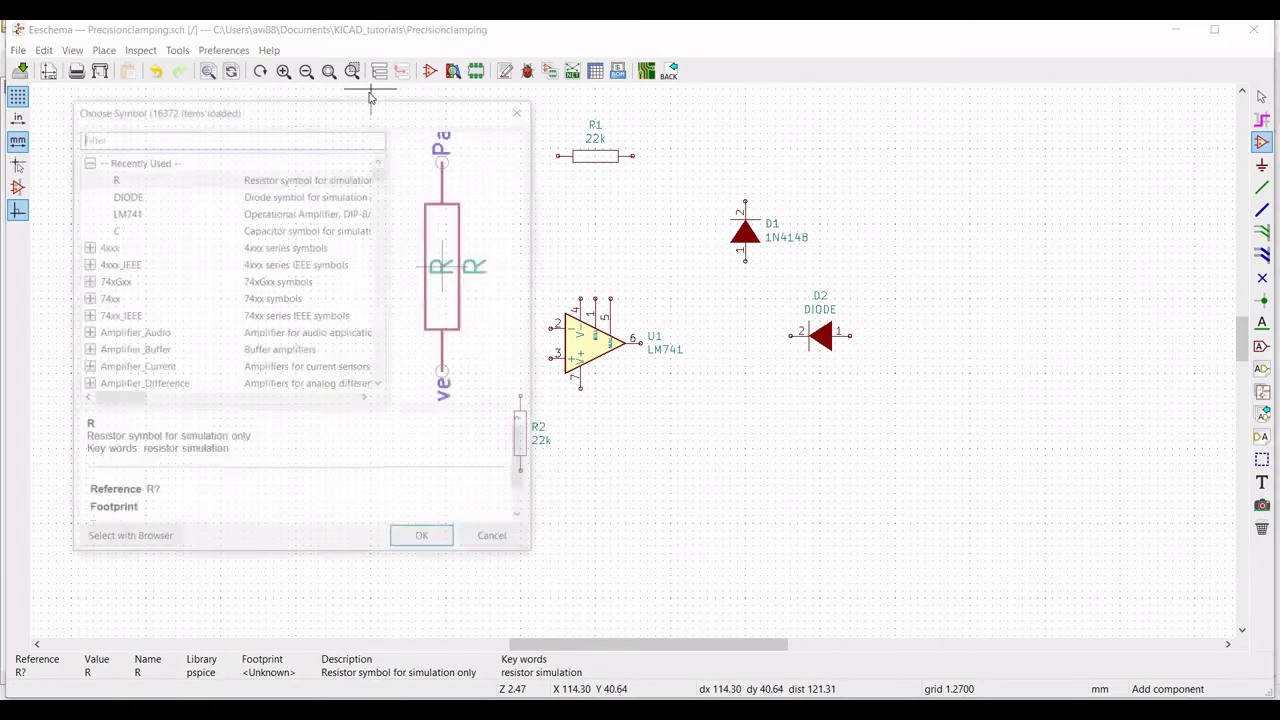
left_click(259, 231)
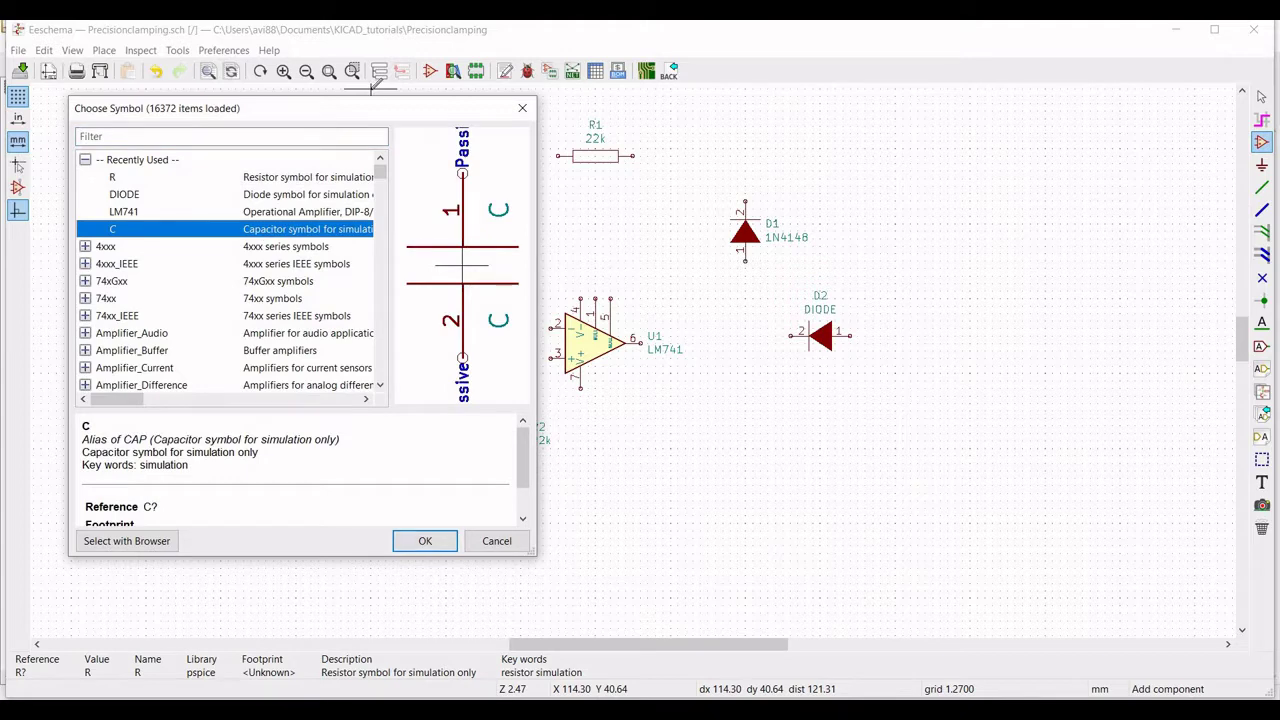
left_click(426, 541)
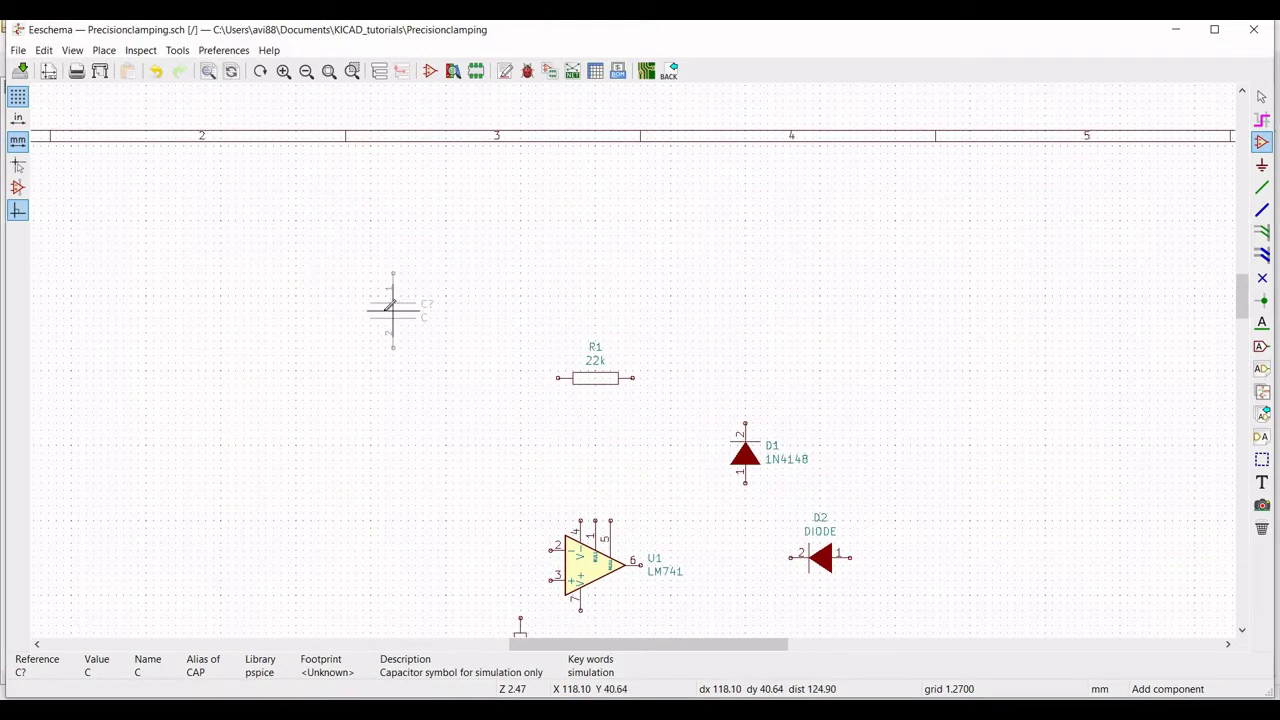
left_click(430, 316)
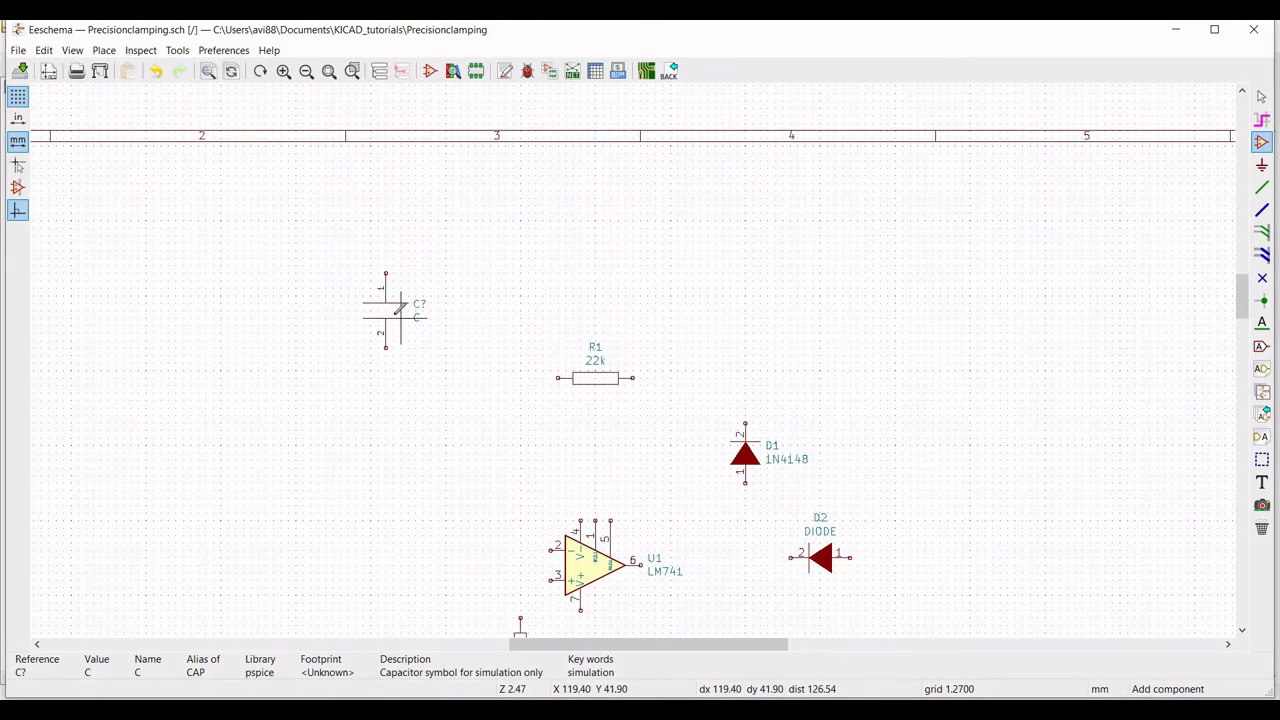
Set the capacitor to reference C1 and value 0.5u, and orient it horizontally with pin 1 facing left.
right_click(395, 315)
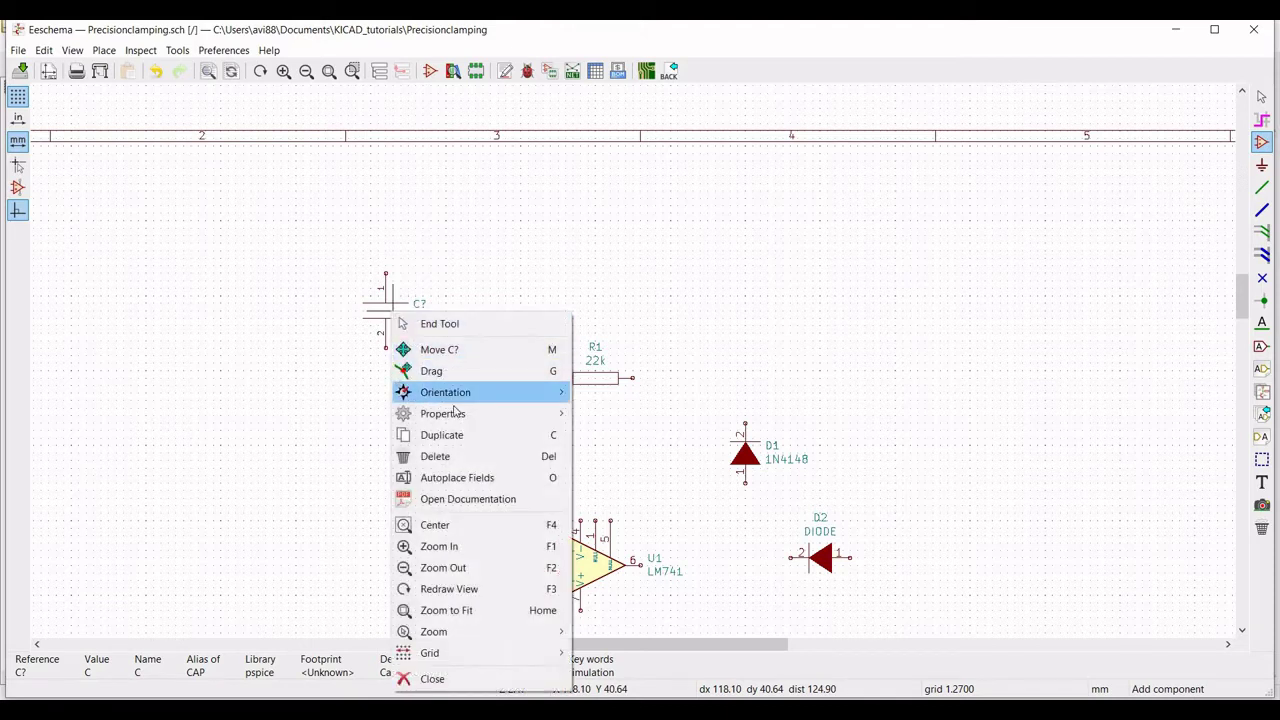
mouse_move(451, 413)
left_click(612, 414)
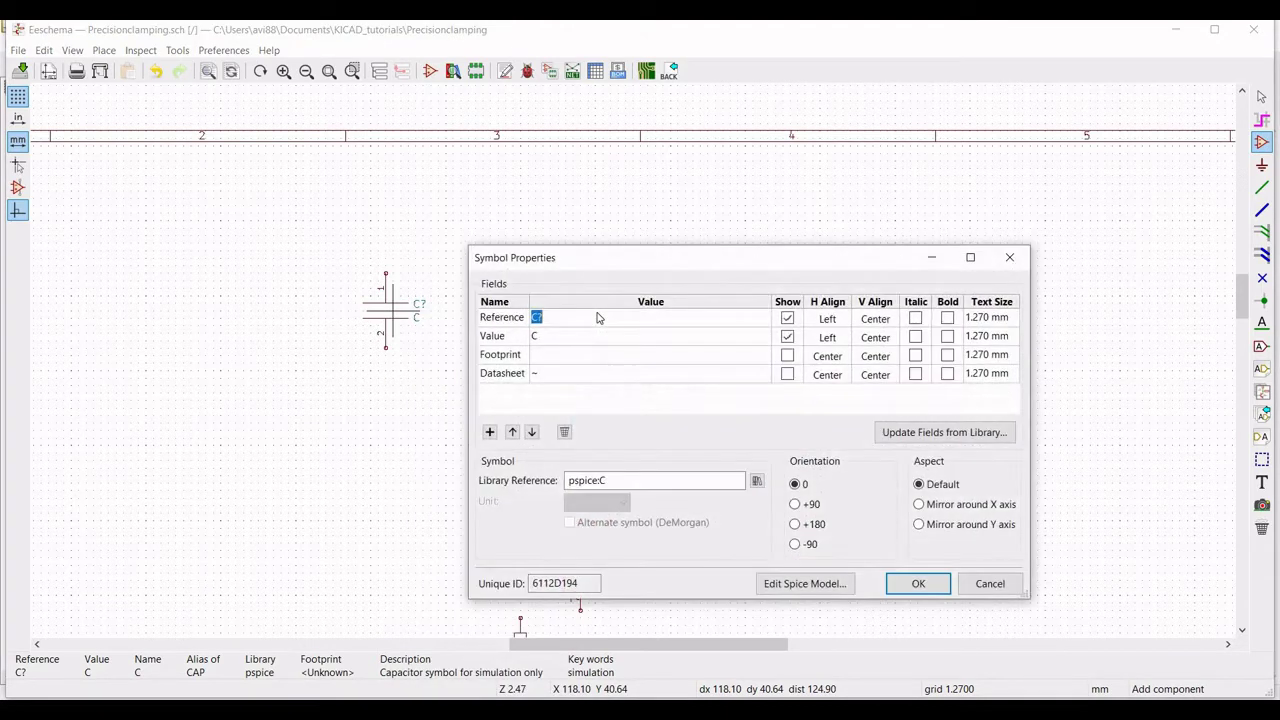
type("C1")
left_click(572, 338)
type("0.5u")
left_click(910, 584)
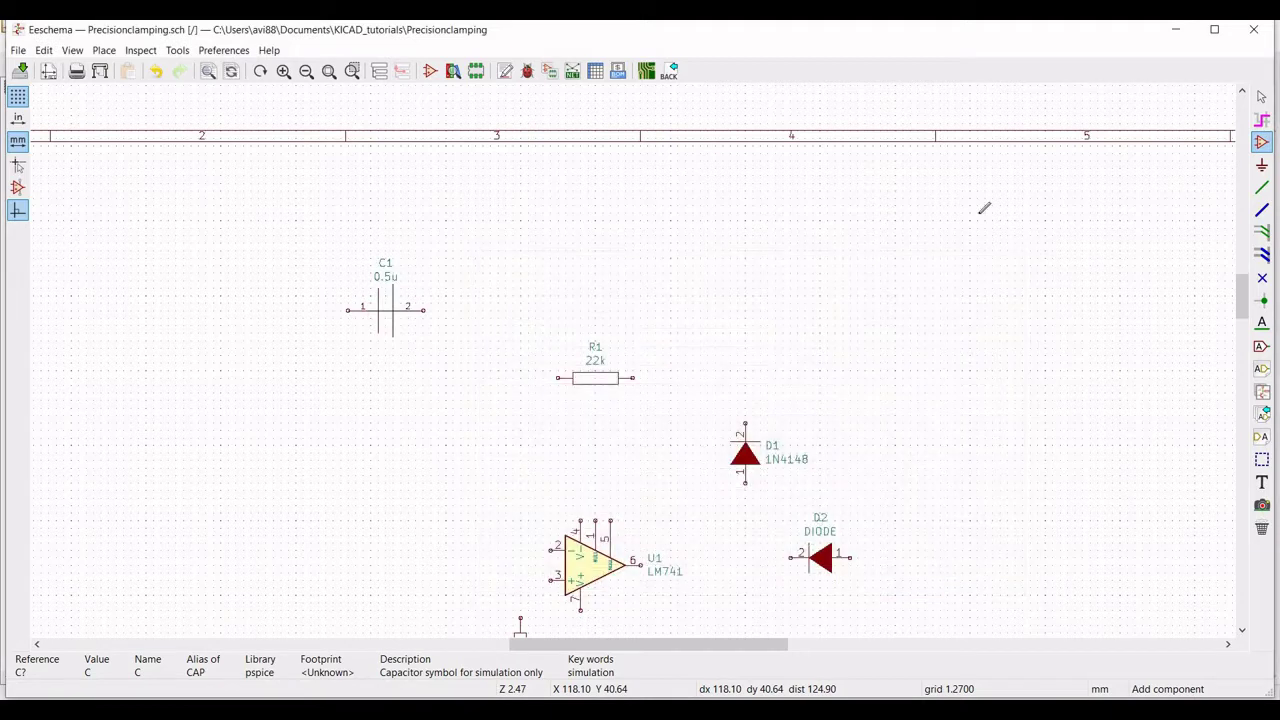
Place a pspice VSOURCE symbol to the far right of resistor R1, clear of the diodes.
left_click_drag(1243, 282, 1243, 311)
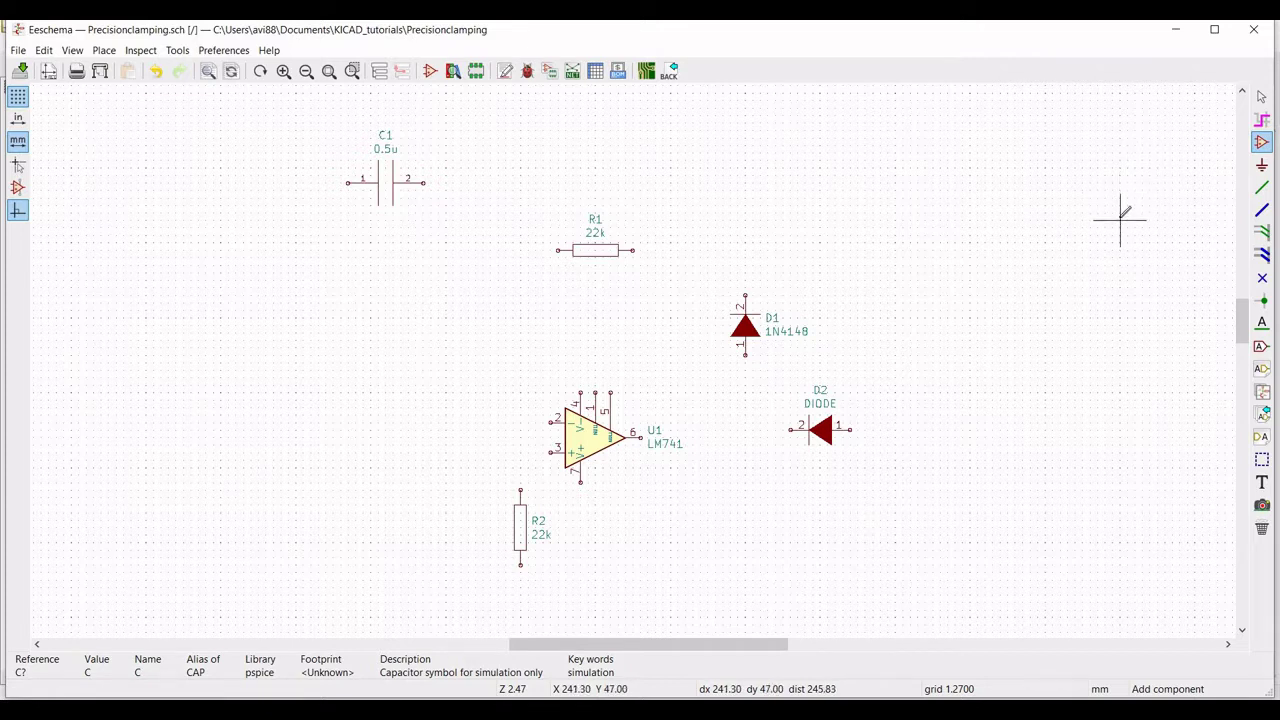
left_click(1120, 222)
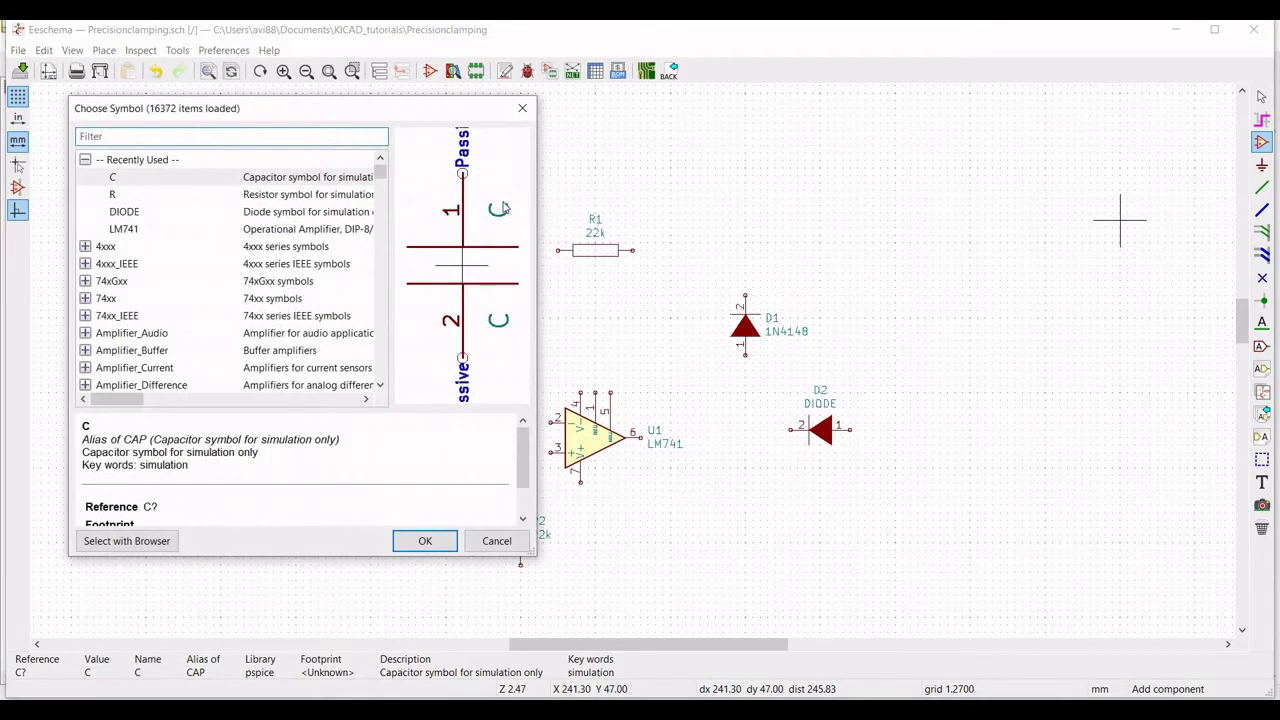
type("pspic")
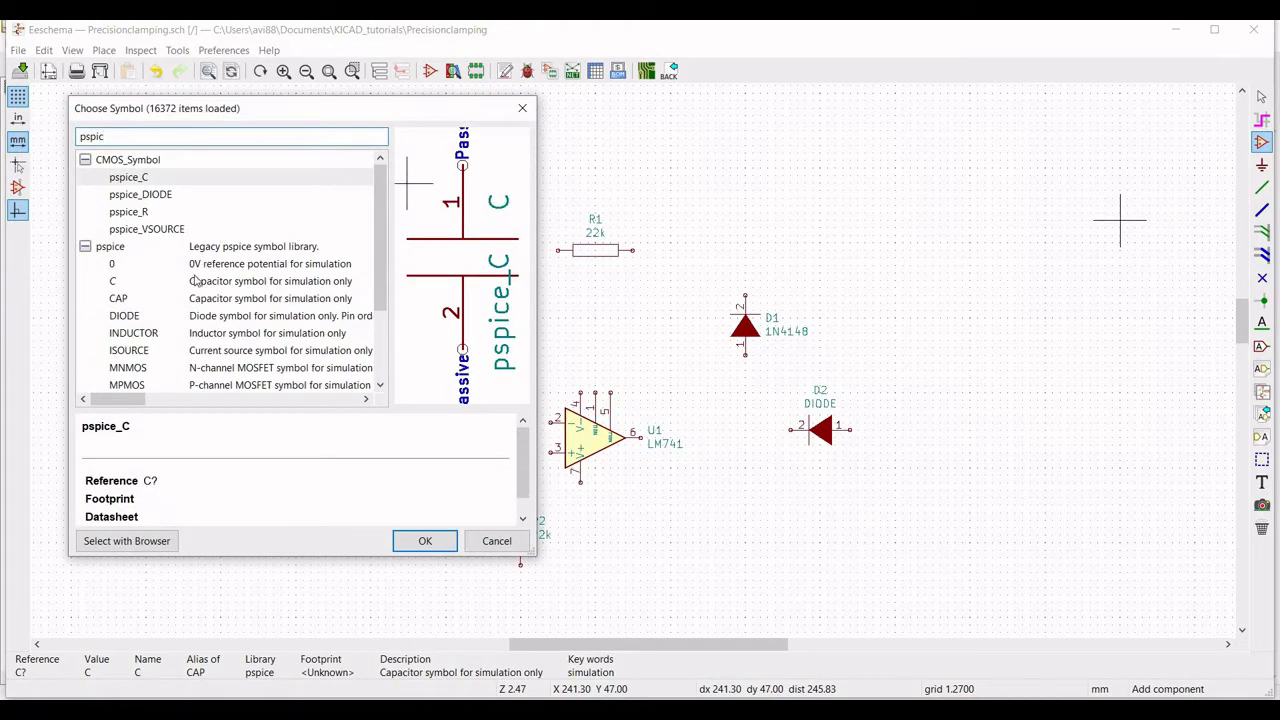
scroll(180, 347, "down", 2)
left_click(235, 370)
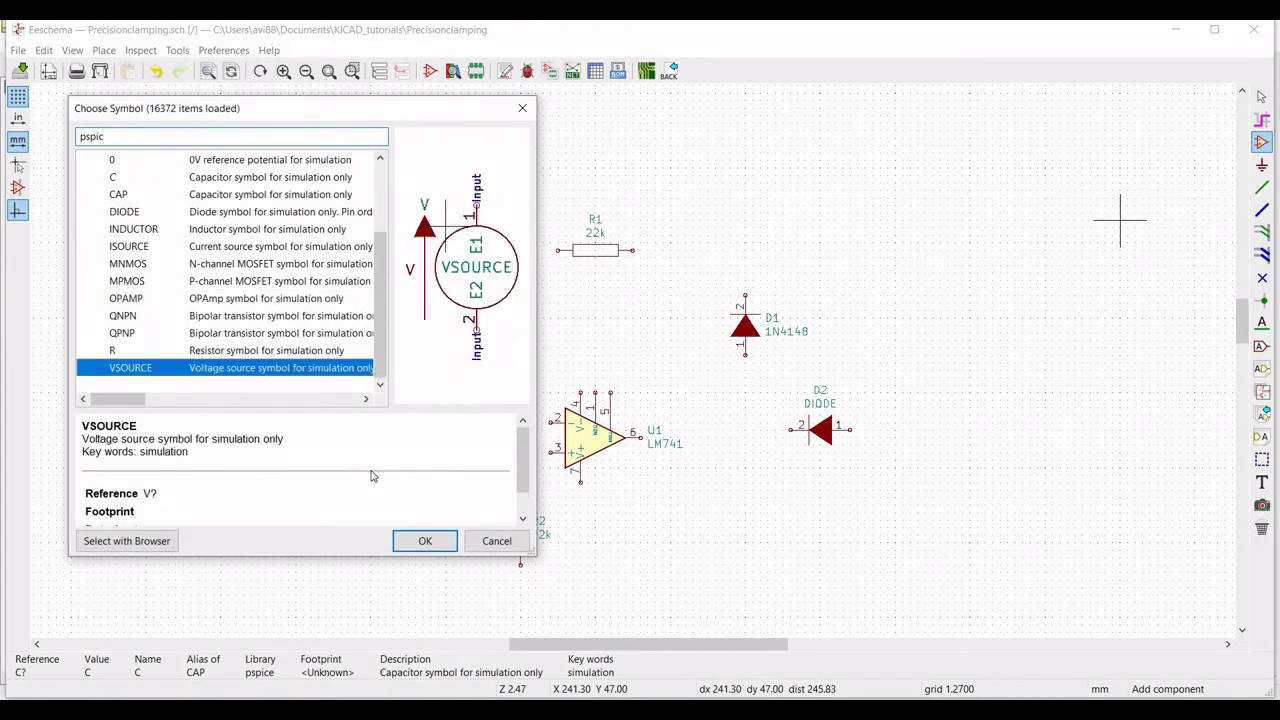
left_click(420, 542)
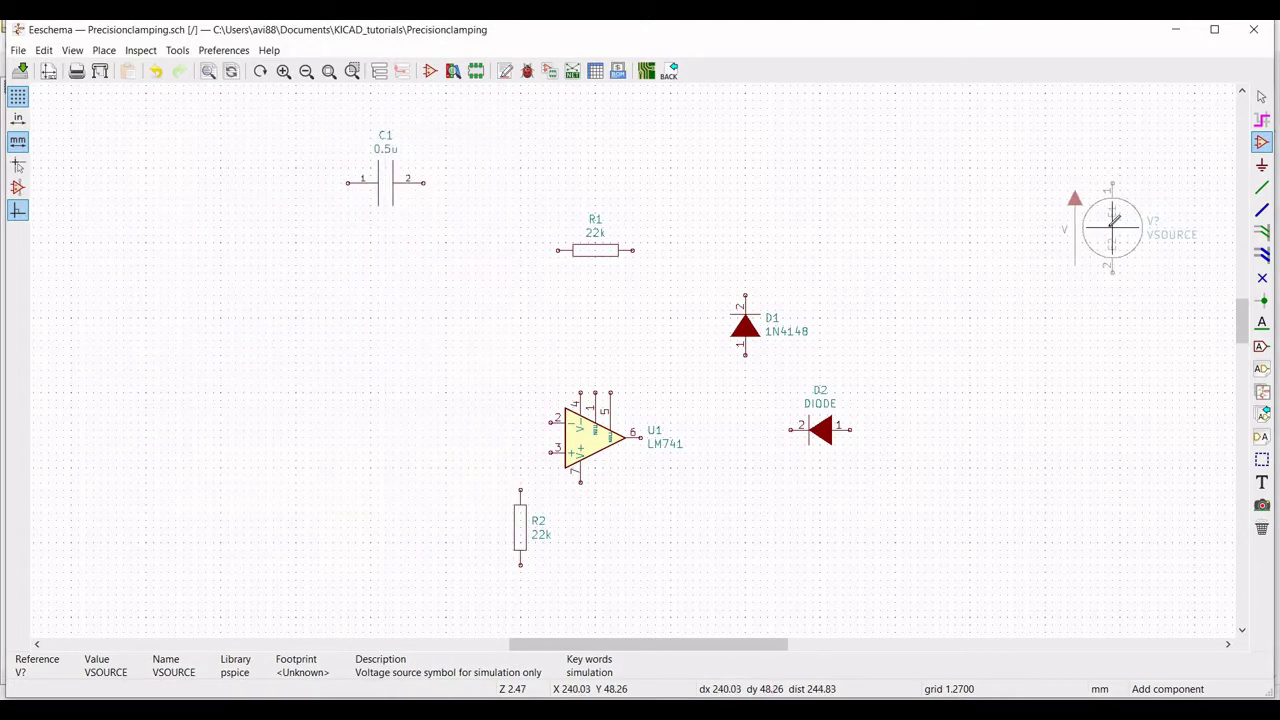
left_click(1113, 221)
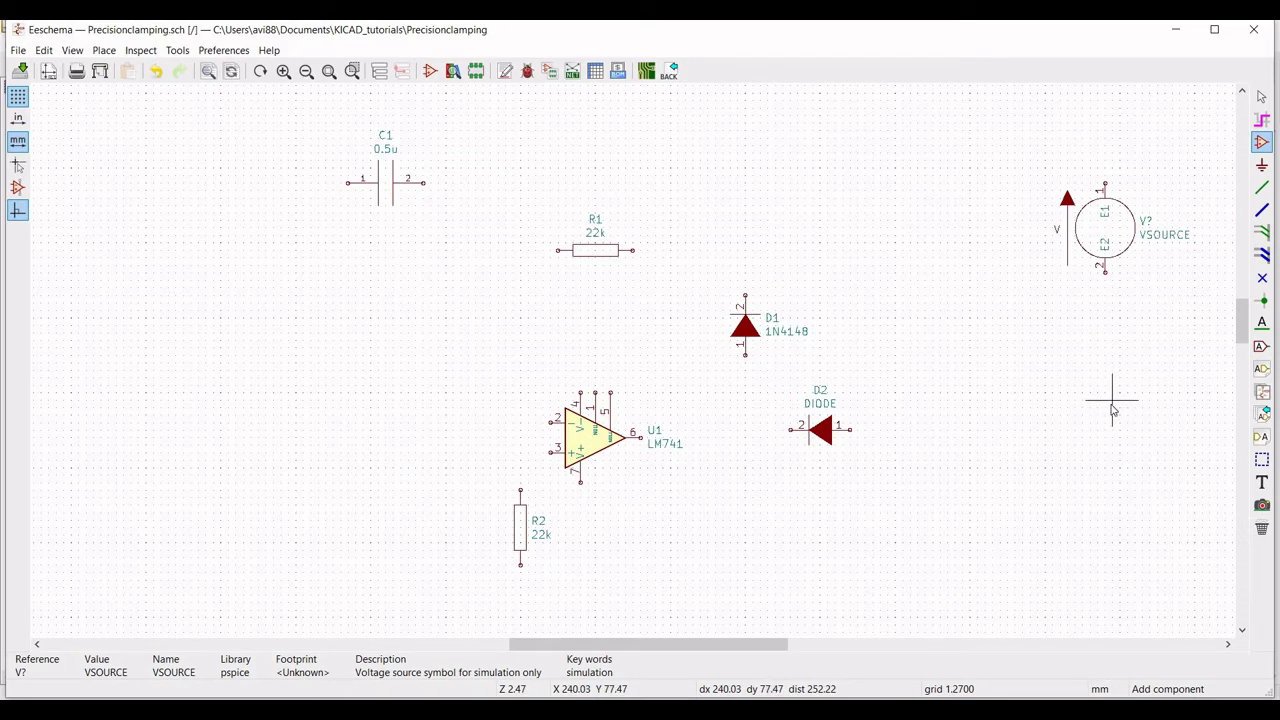
Place a second VSOURCE directly below the first and a third one to the far left of the op-amp circuit.
left_click(1112, 404)
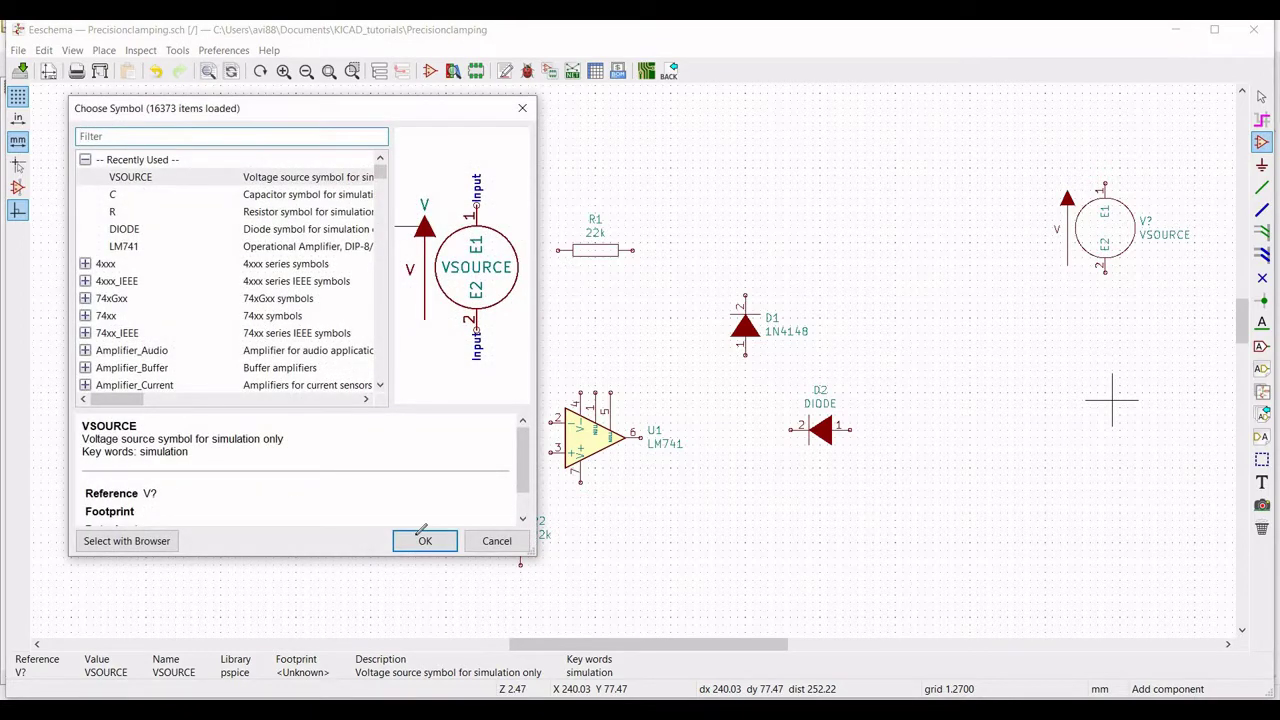
left_click(422, 533)
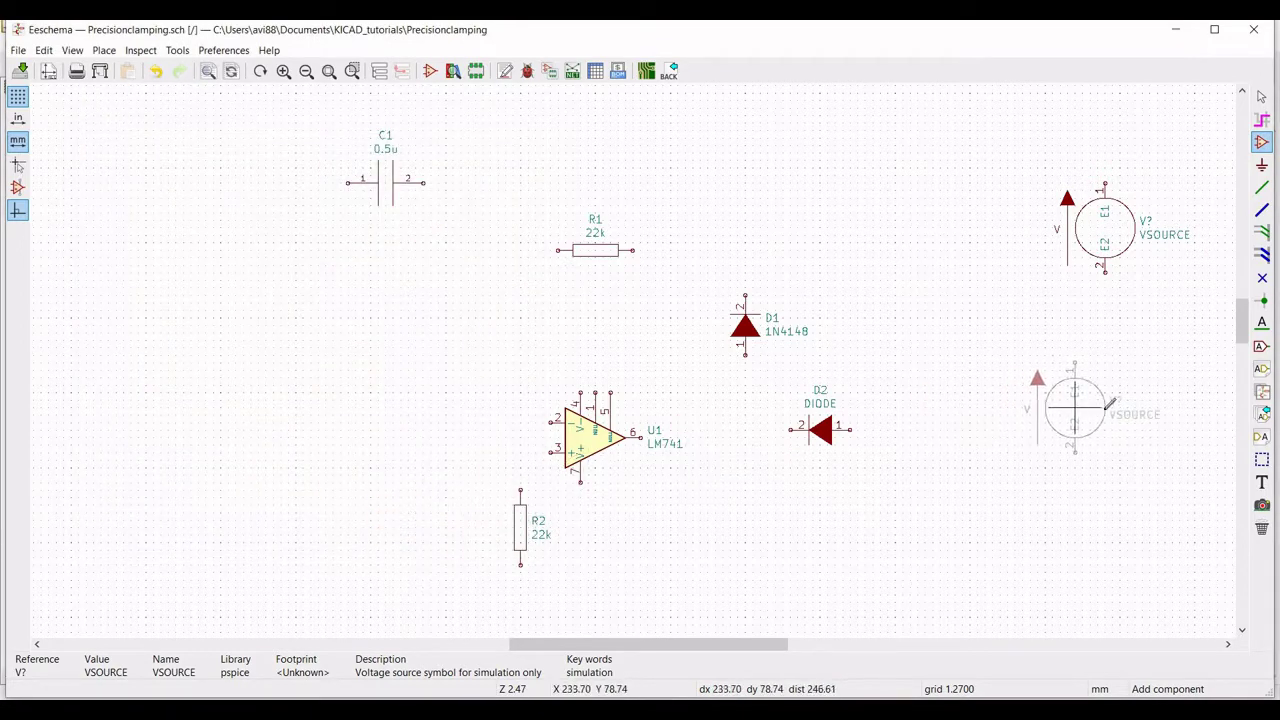
left_click(1112, 404)
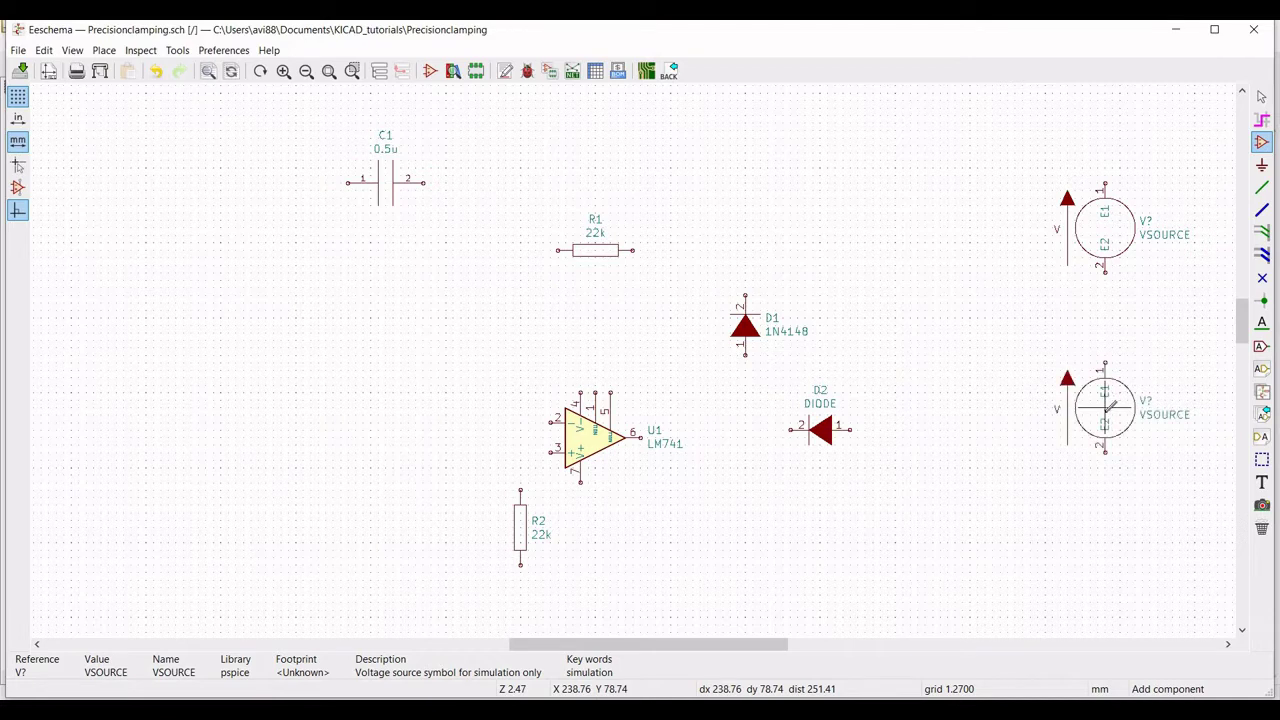
left_click(122, 322)
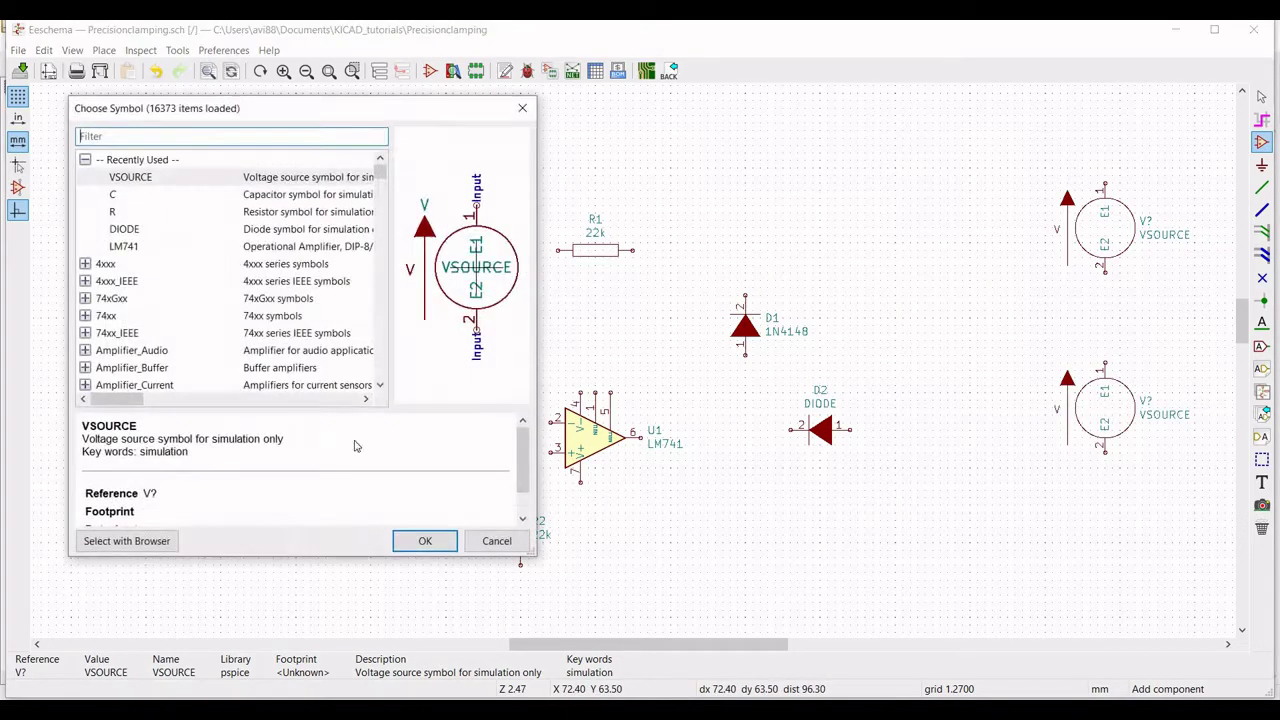
left_click(426, 544)
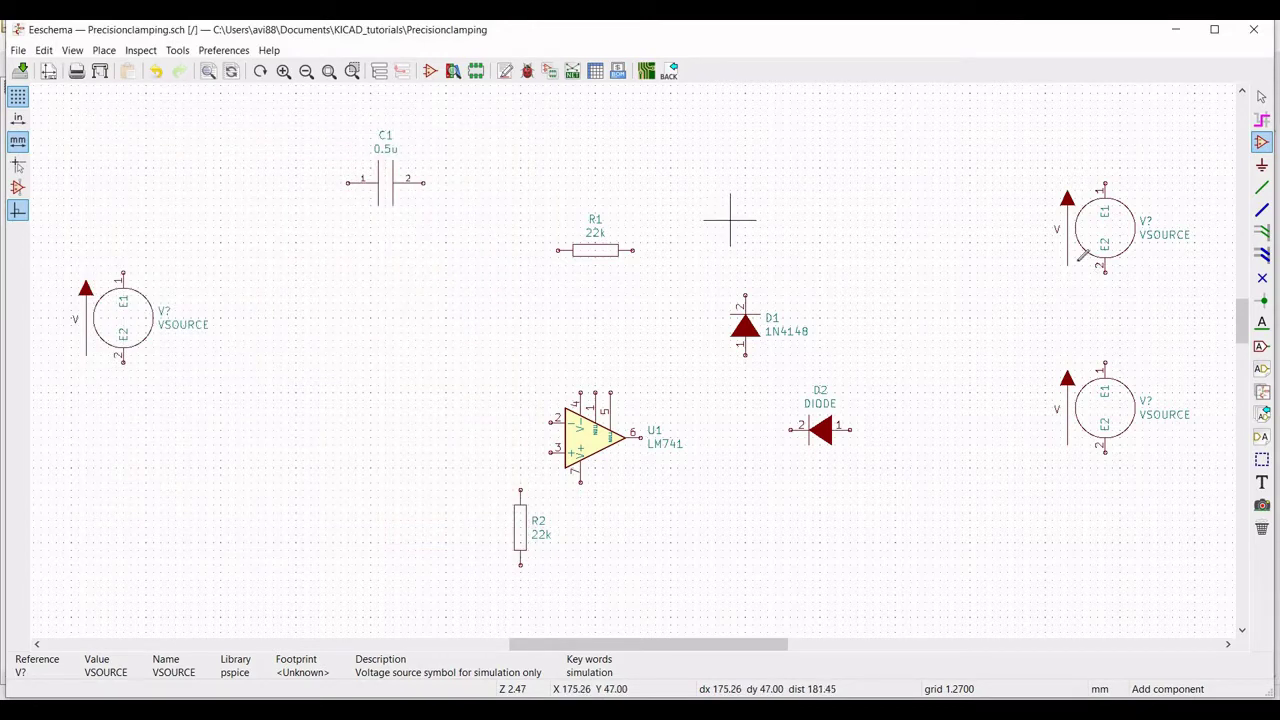
Place a GND power symbol just below pin 2 of the voltage source left of the op-amp circuit.
left_click(1262, 165)
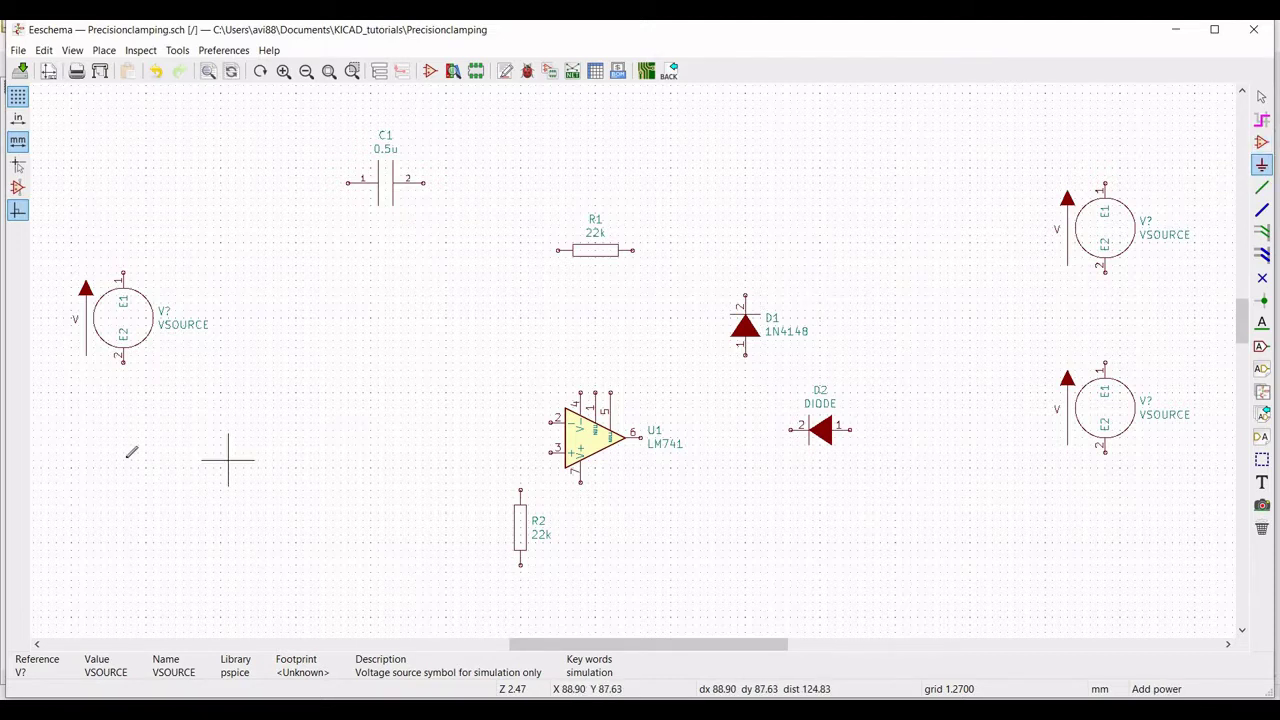
left_click(127, 385)
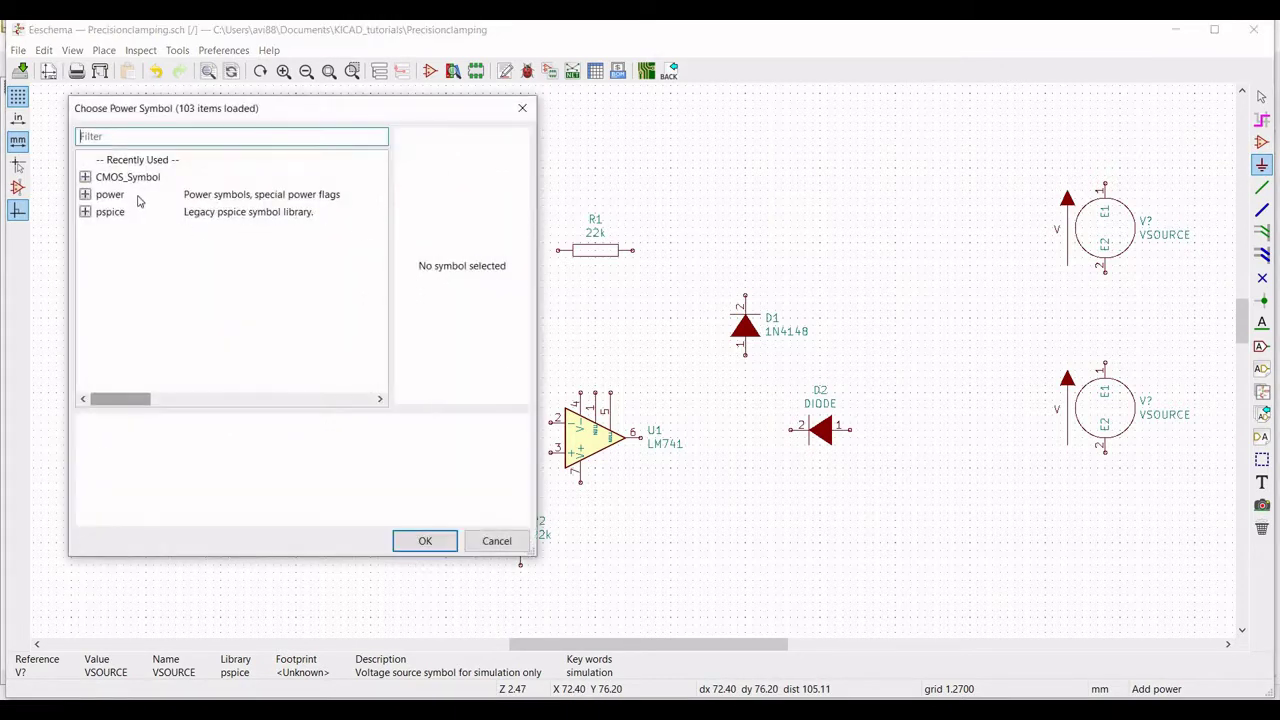
left_click(86, 195)
scroll(170, 287, "down", 10)
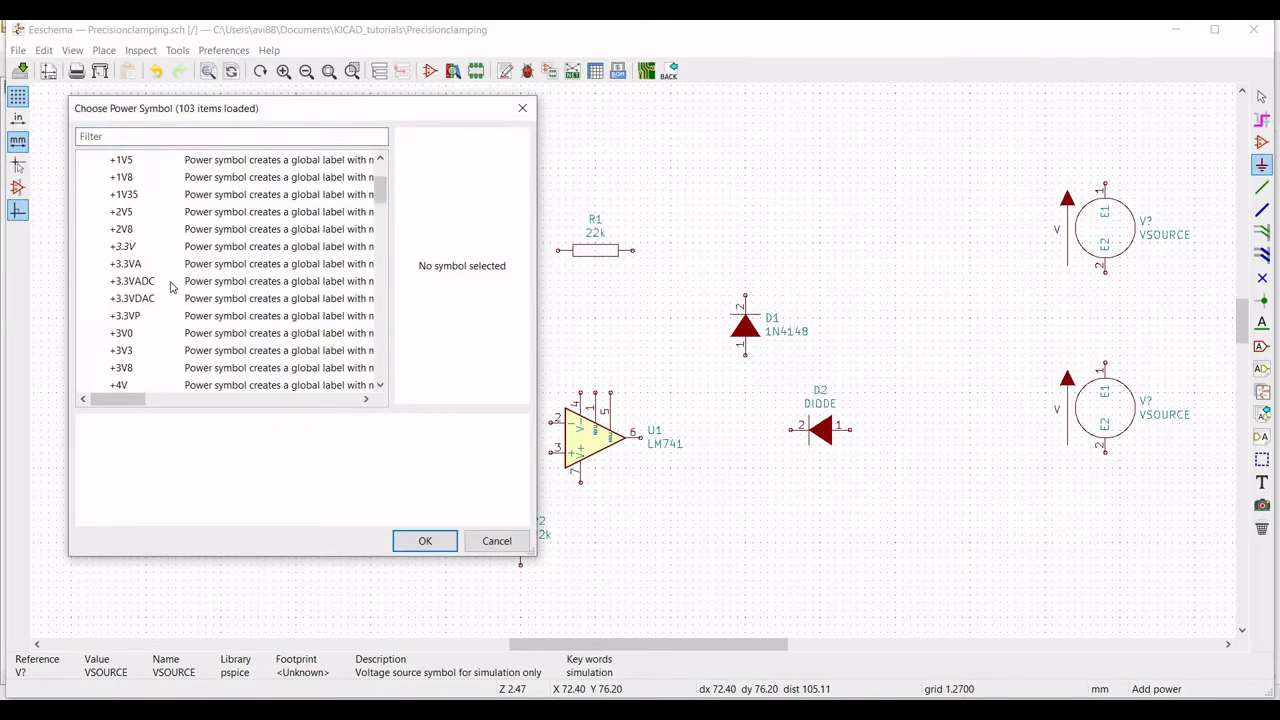
scroll(170, 287, "down", 10)
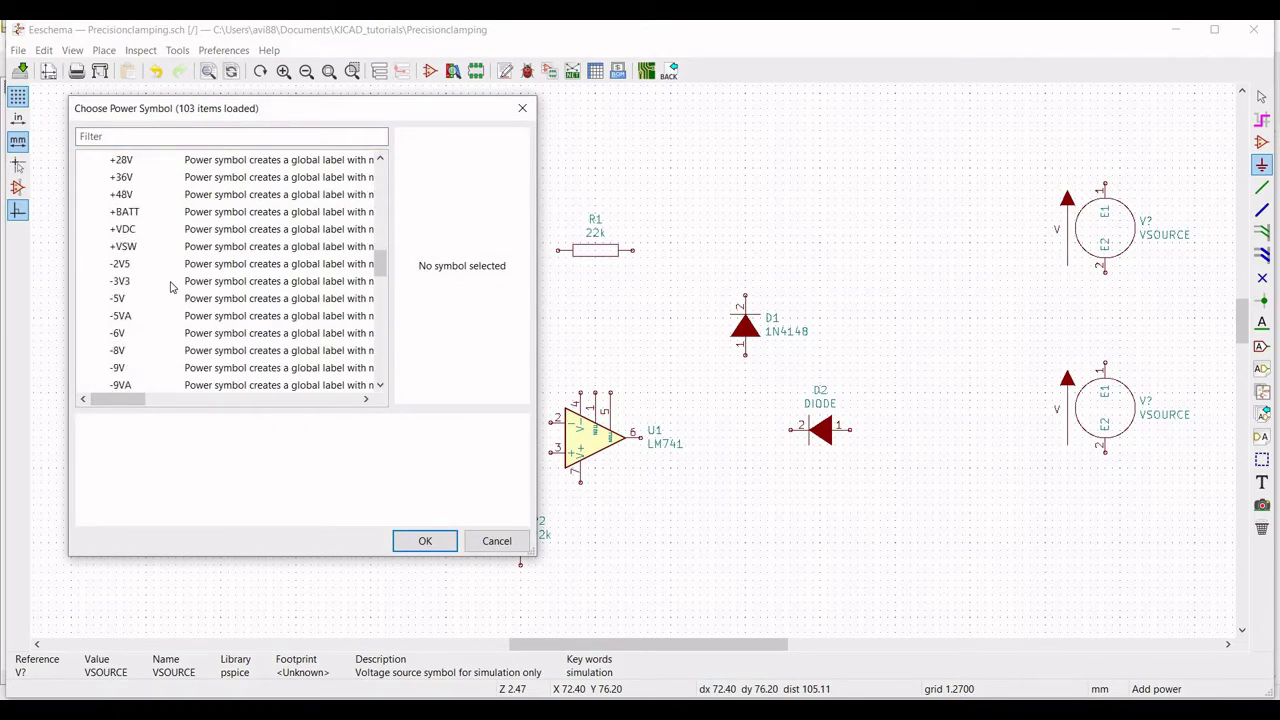
left_click(140, 333)
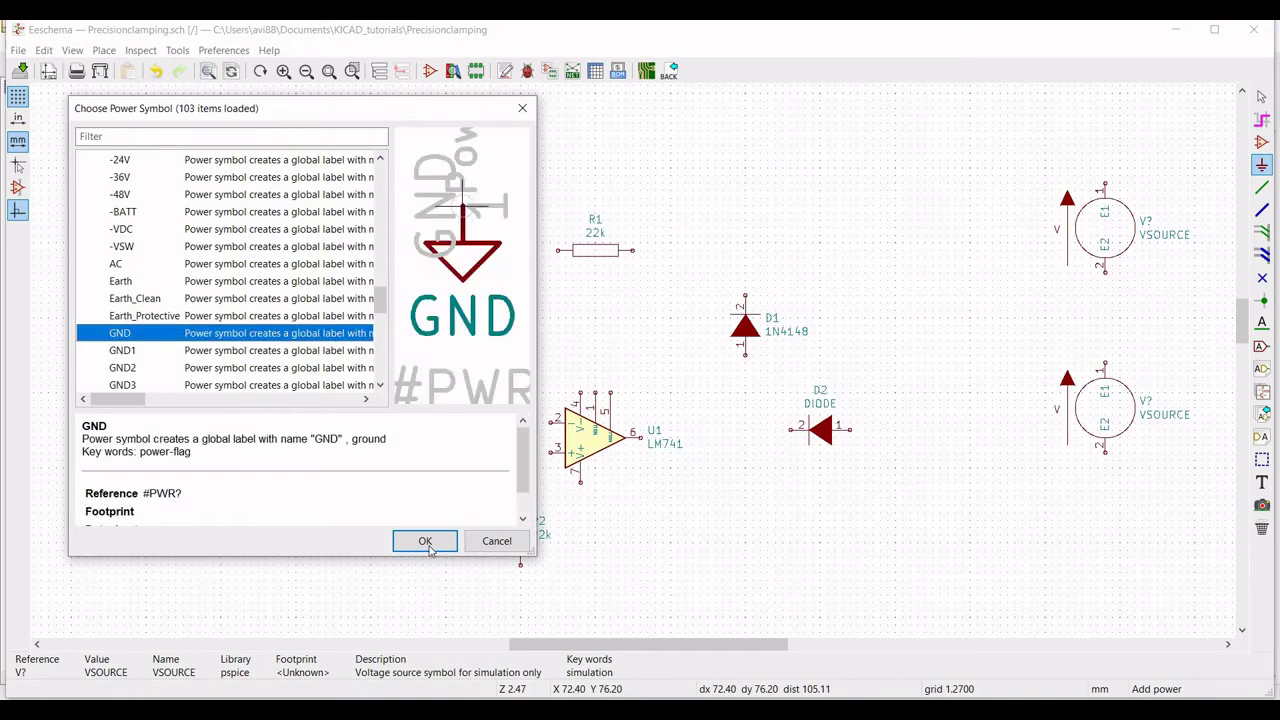
left_click(425, 541)
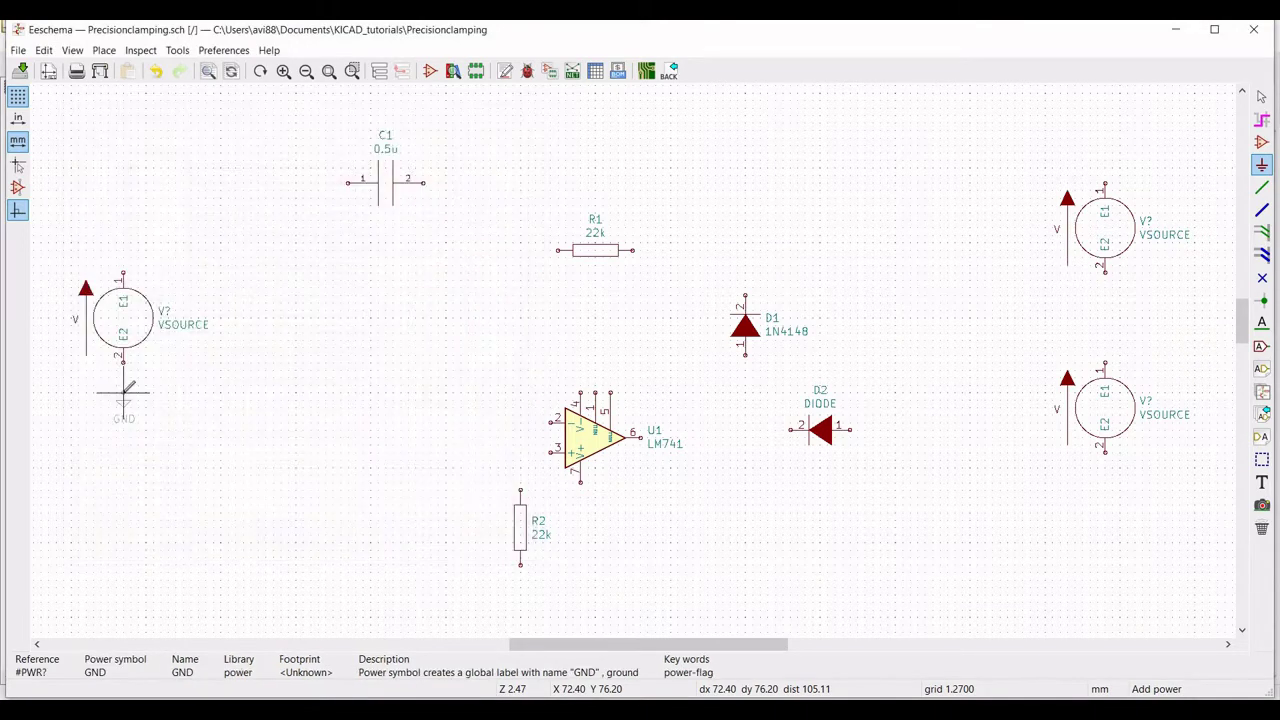
Place a GND power symbol below pin 2 of each of the two voltage sources right of the diodes.
left_click(1107, 306)
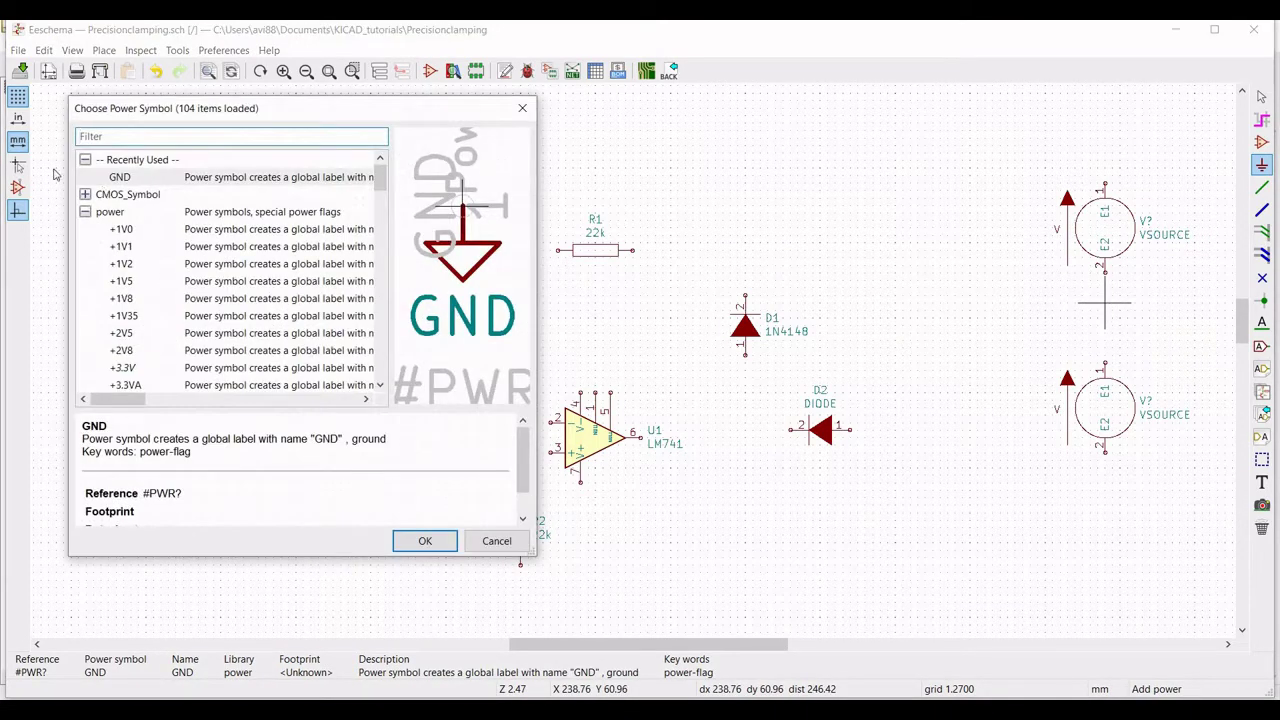
left_click(425, 541)
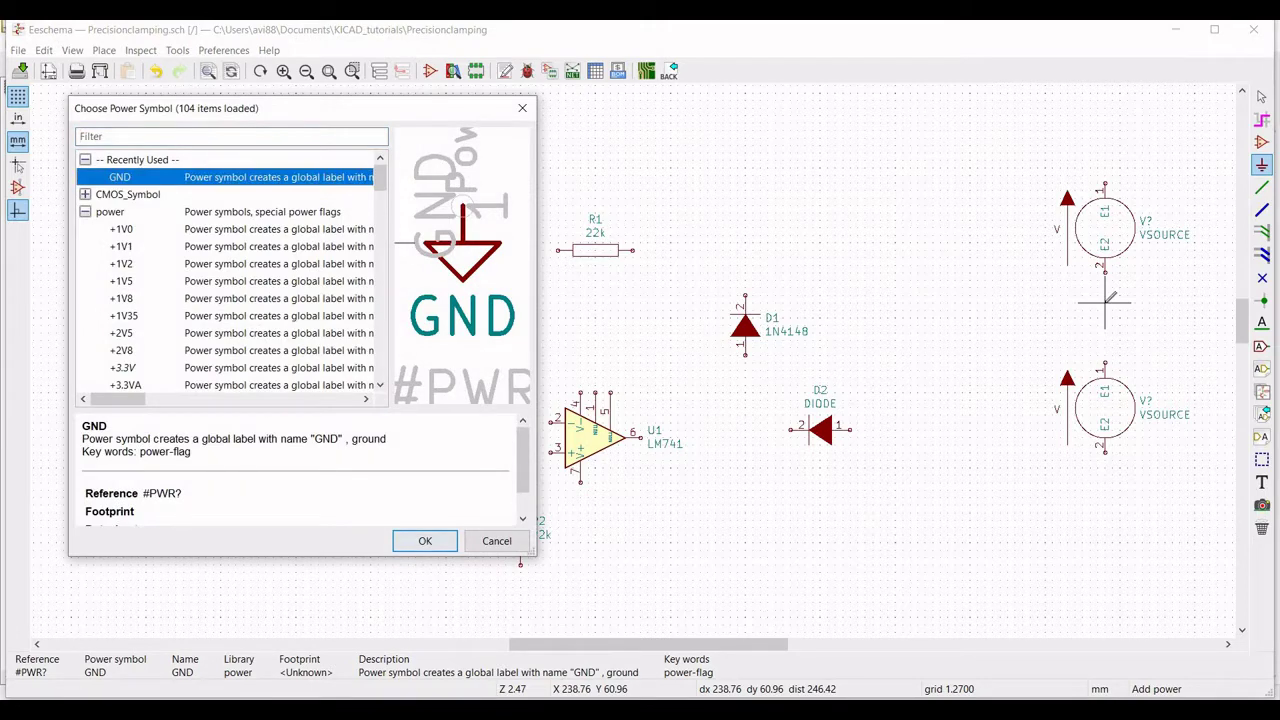
left_click(1104, 296)
left_click(1104, 475)
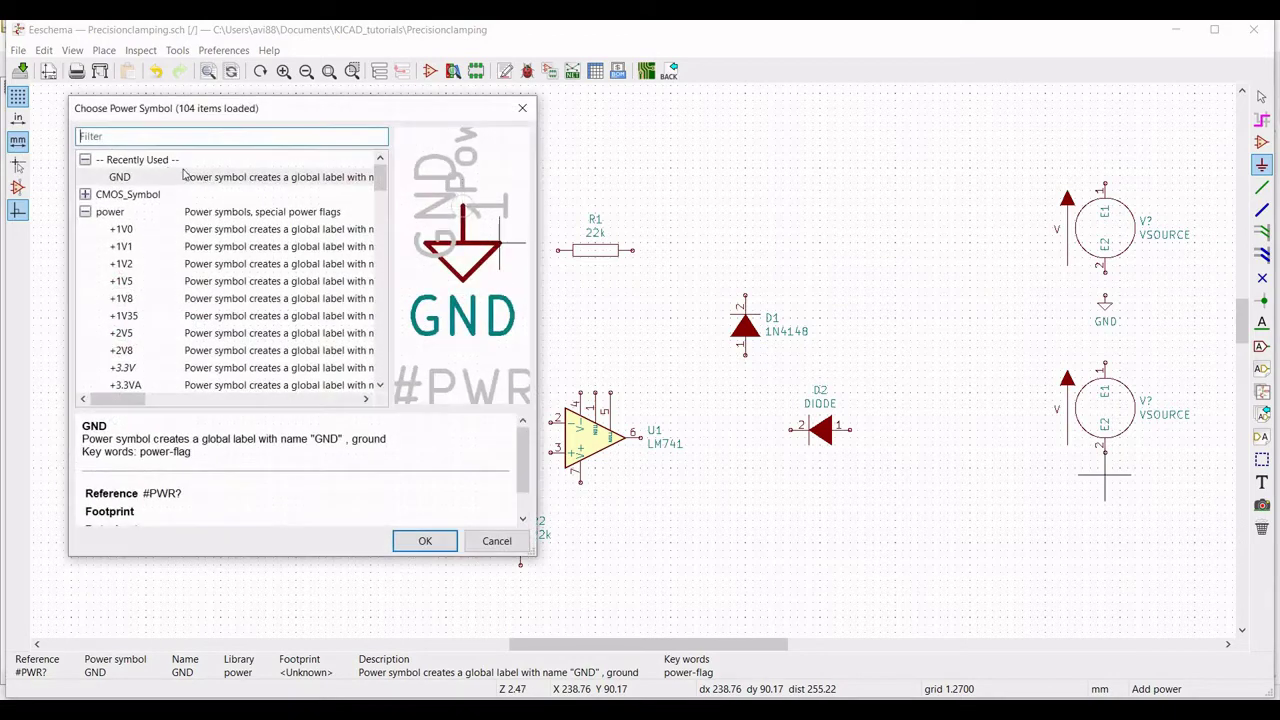
left_click(190, 177)
left_click(420, 541)
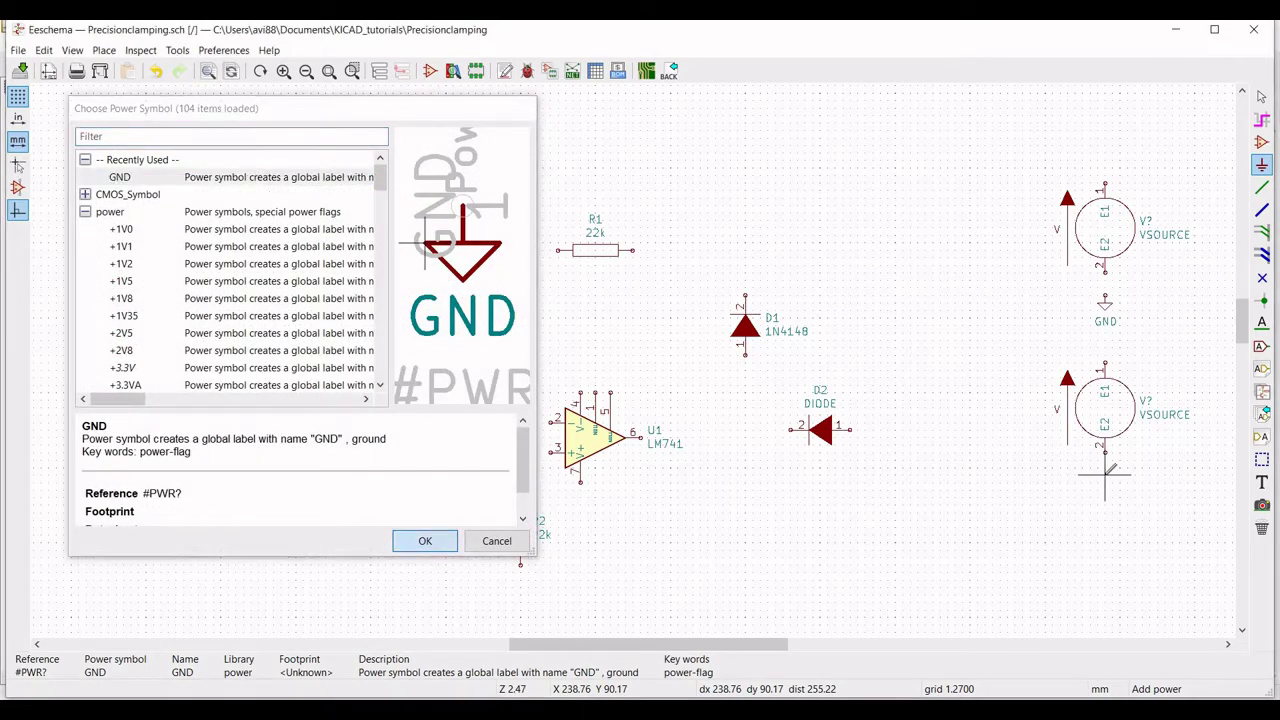
left_click(1104, 476)
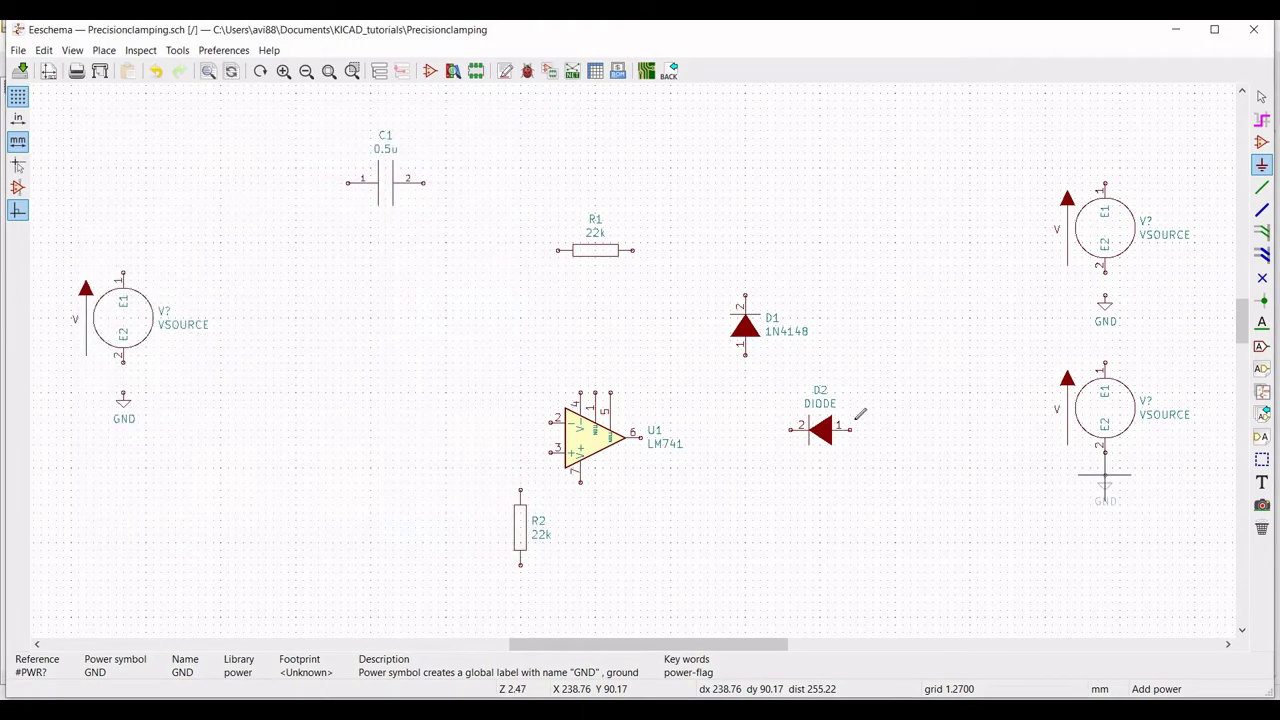
Place a GND power symbol just below the lower end of resistor R2.
left_click(521, 594)
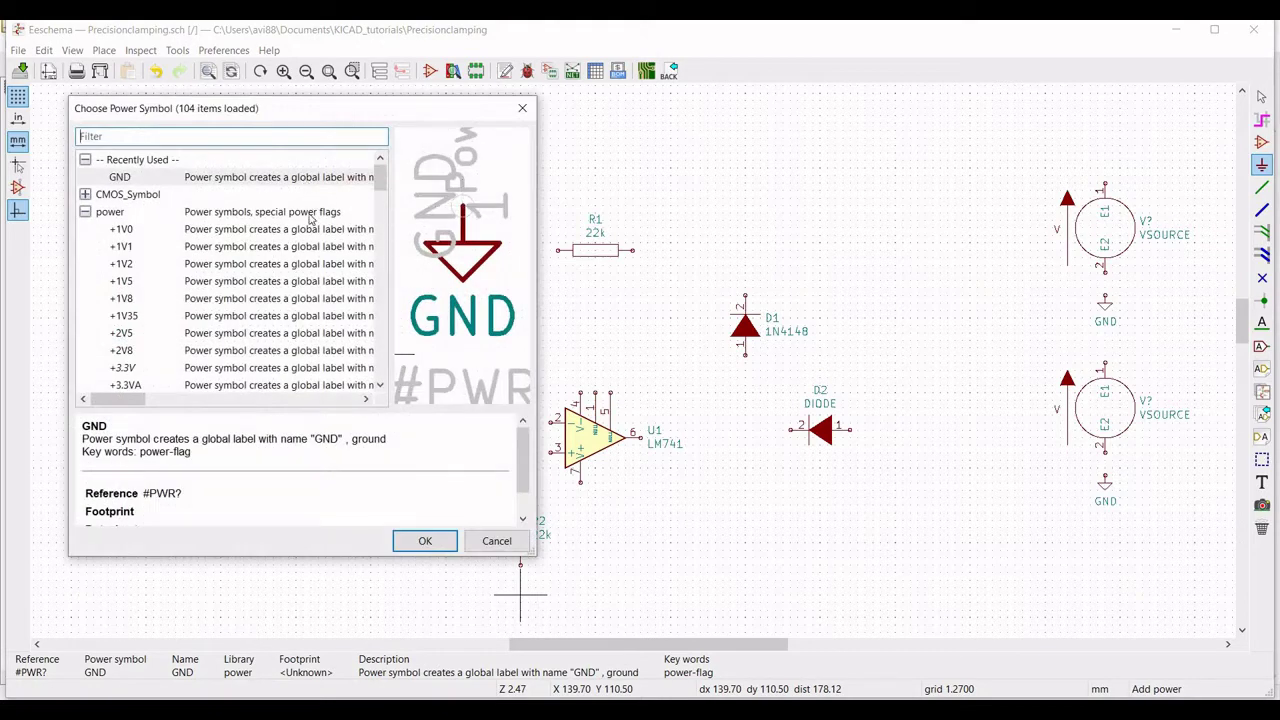
key("Return")
left_click(521, 594)
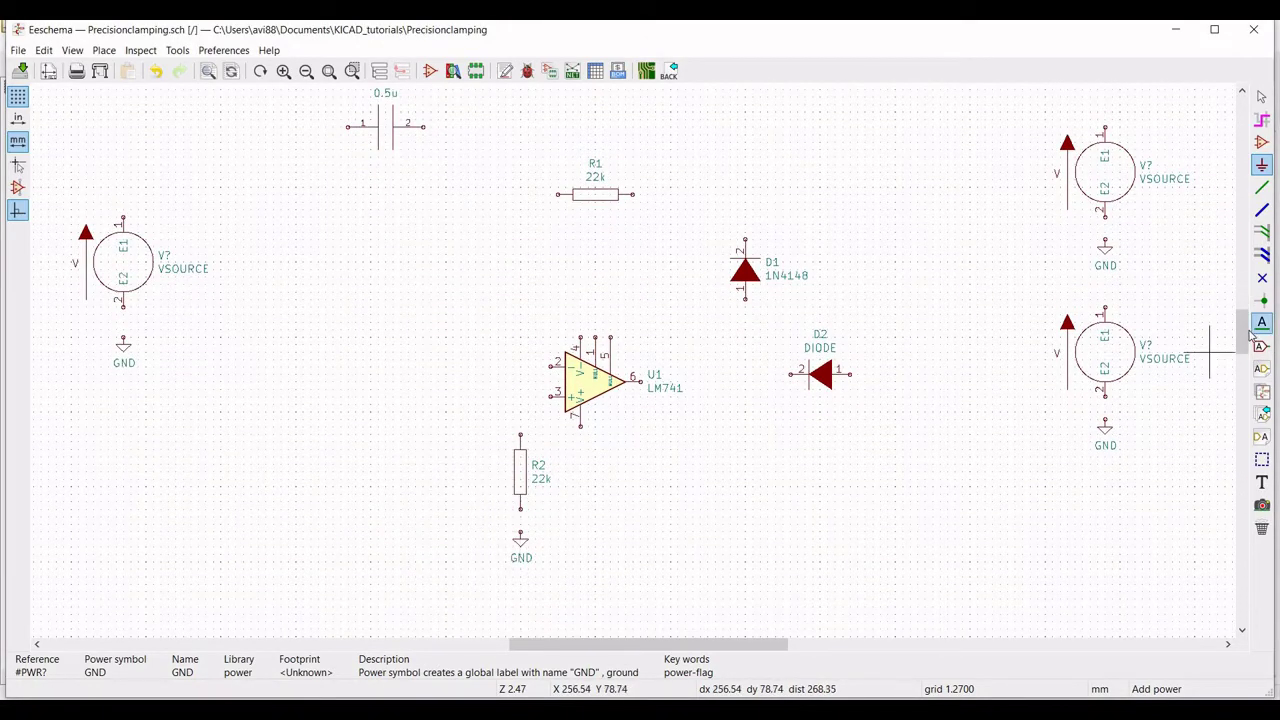
Add a global label V1 above pin 1 of the voltage source left of the op-amp circuit.
left_click_drag(1243, 327, 1243, 310)
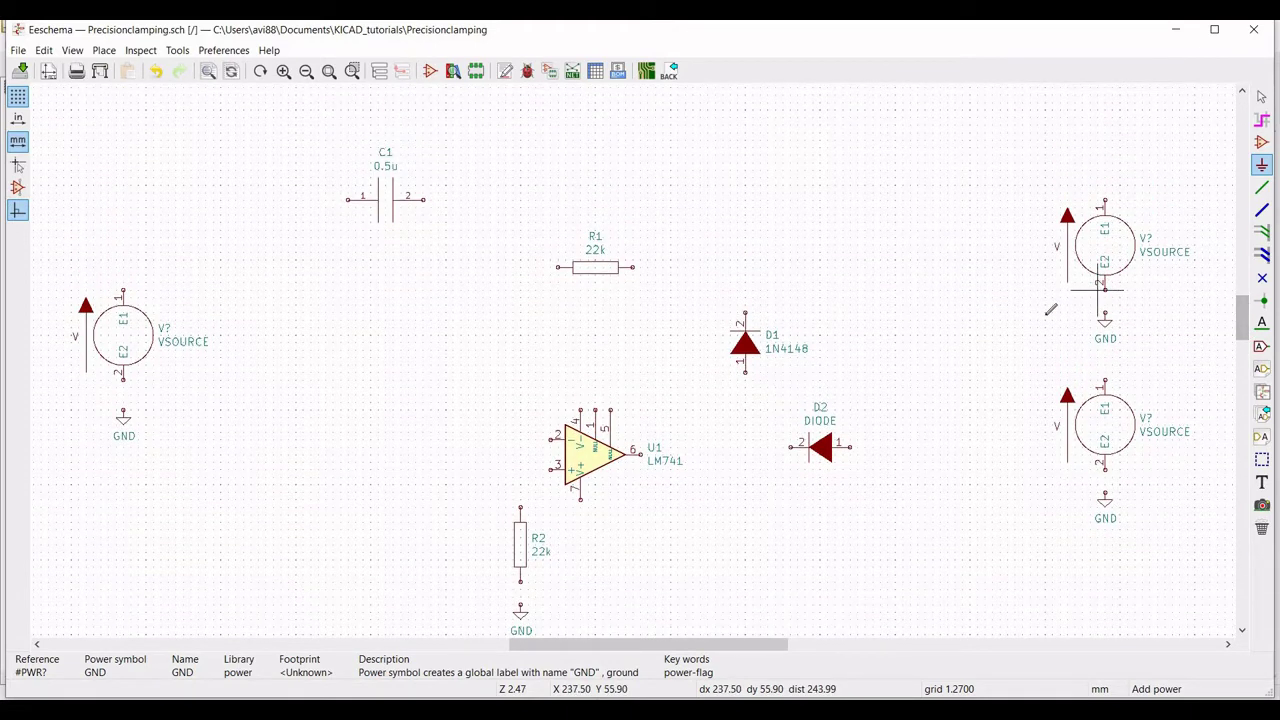
left_click(1262, 346)
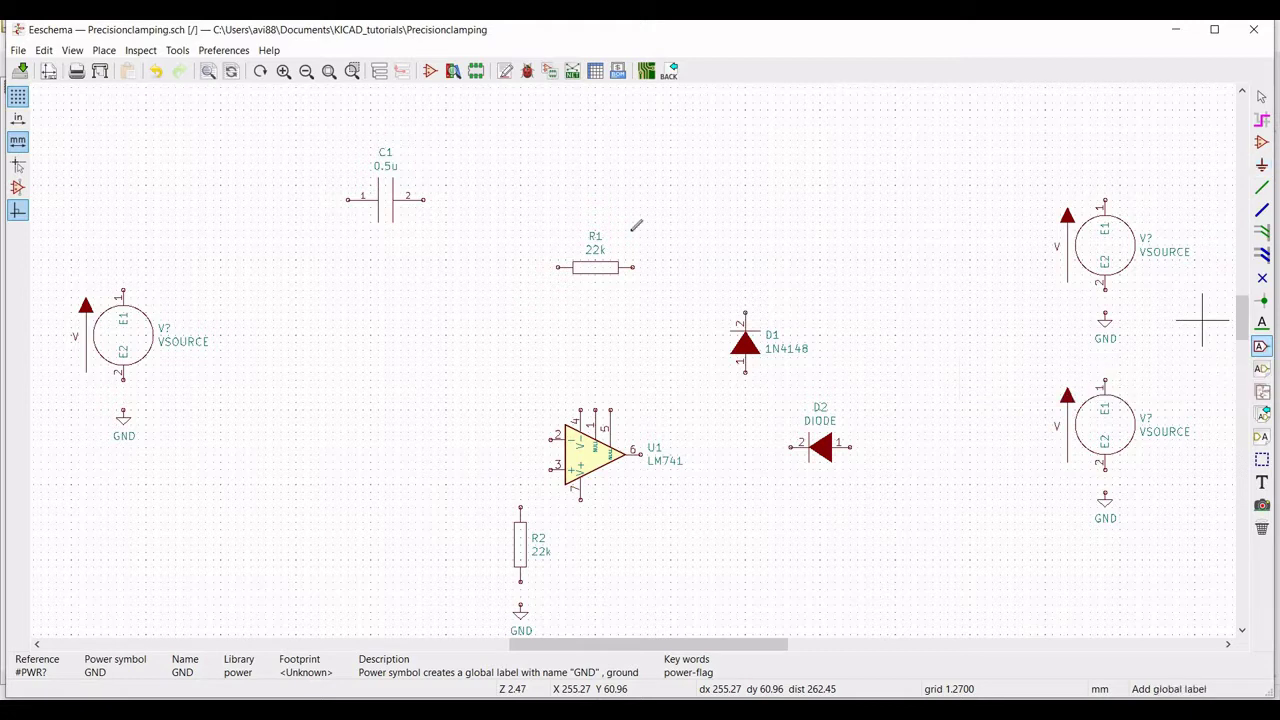
left_click(122, 263)
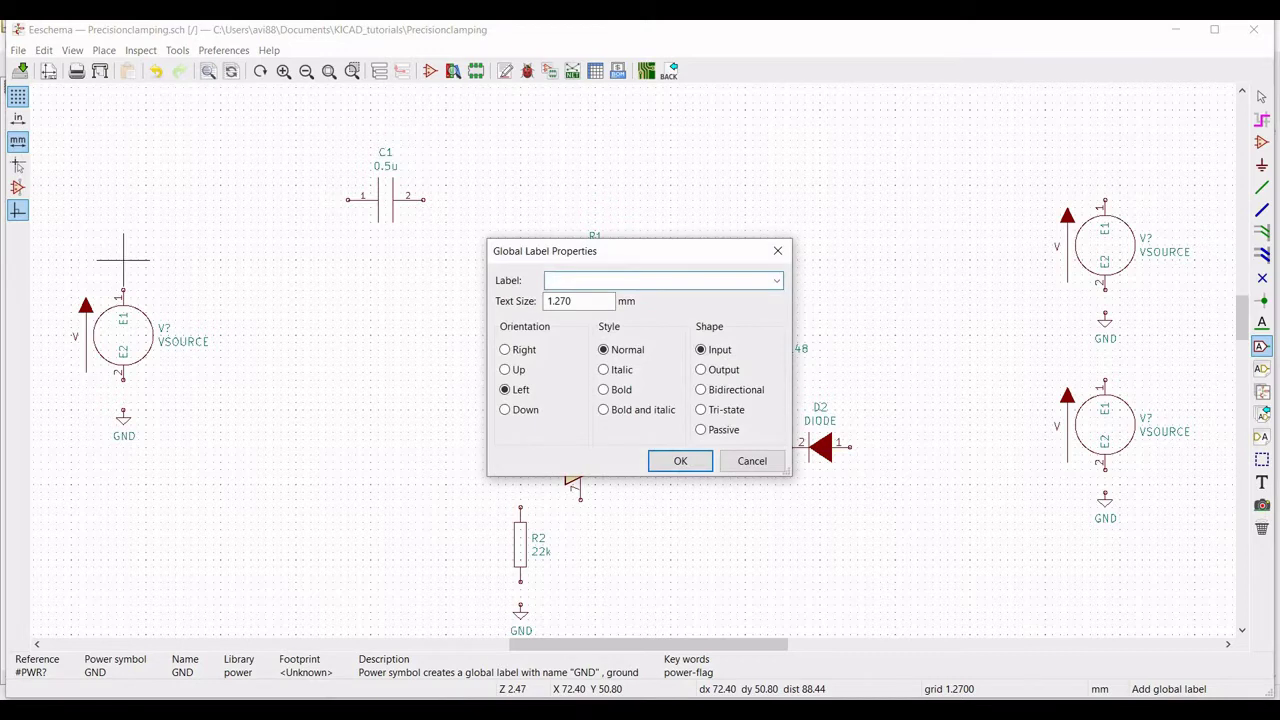
type("V1")
left_click(678, 463)
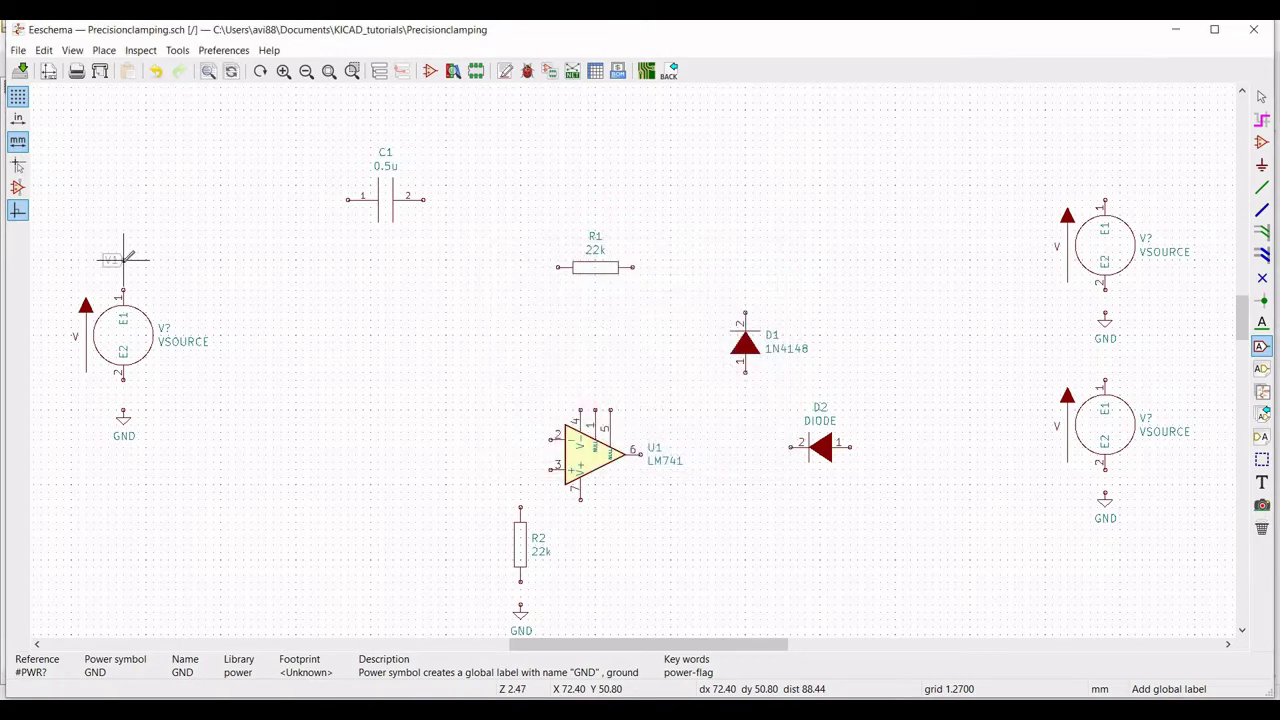
Add global label Vcc above the upper of the two stacked voltage sources and Vee above the lower one.
left_click(1105, 178)
type("Vcc")
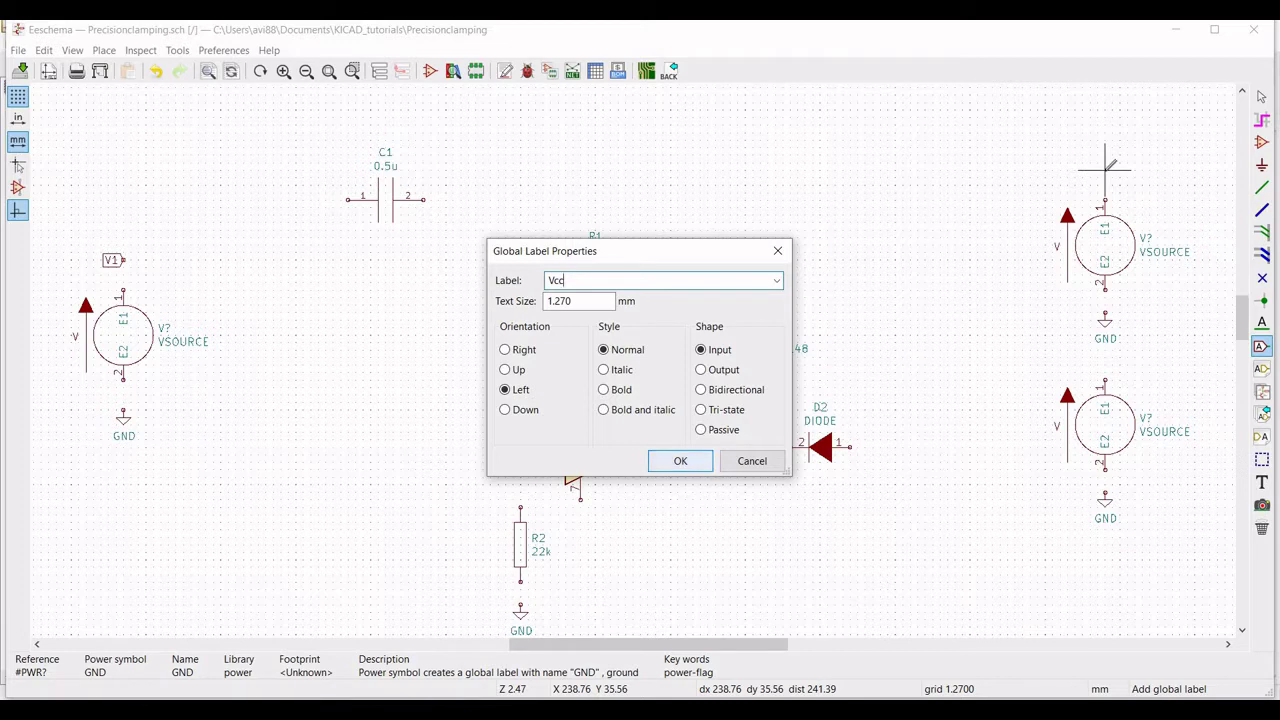
left_click(668, 460)
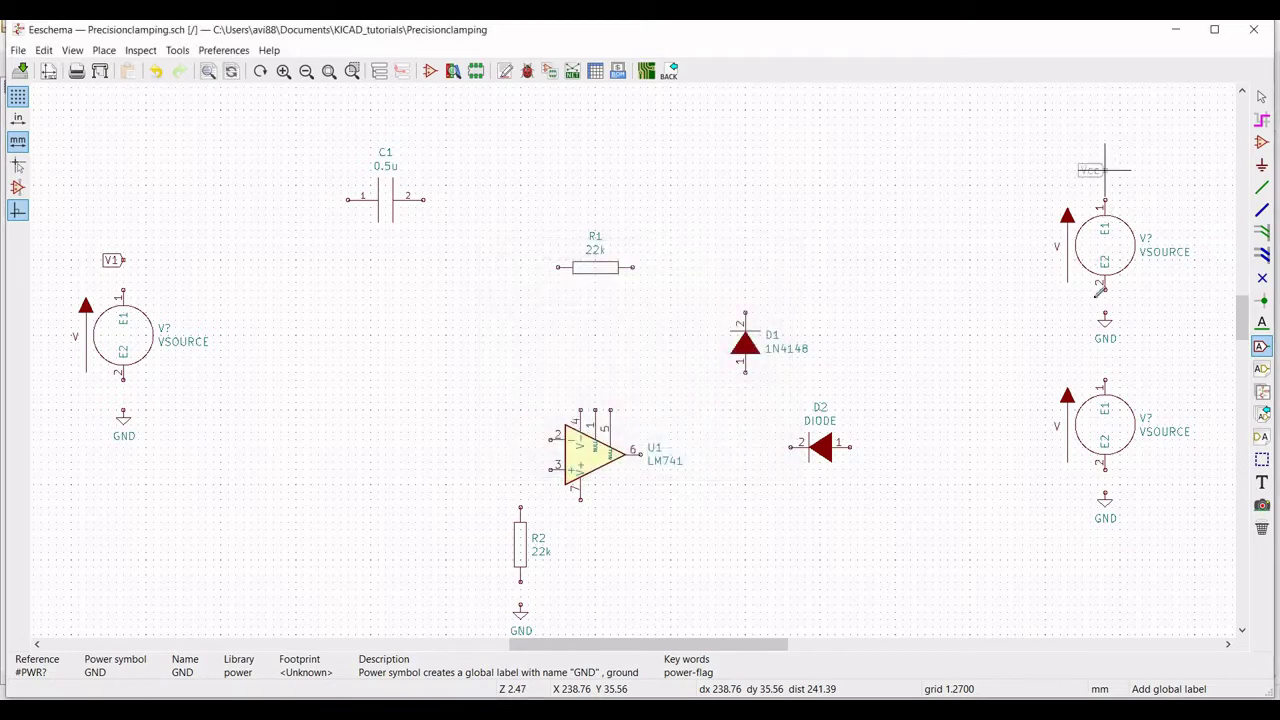
left_click(1105, 360)
type("Vee")
left_click(698, 462)
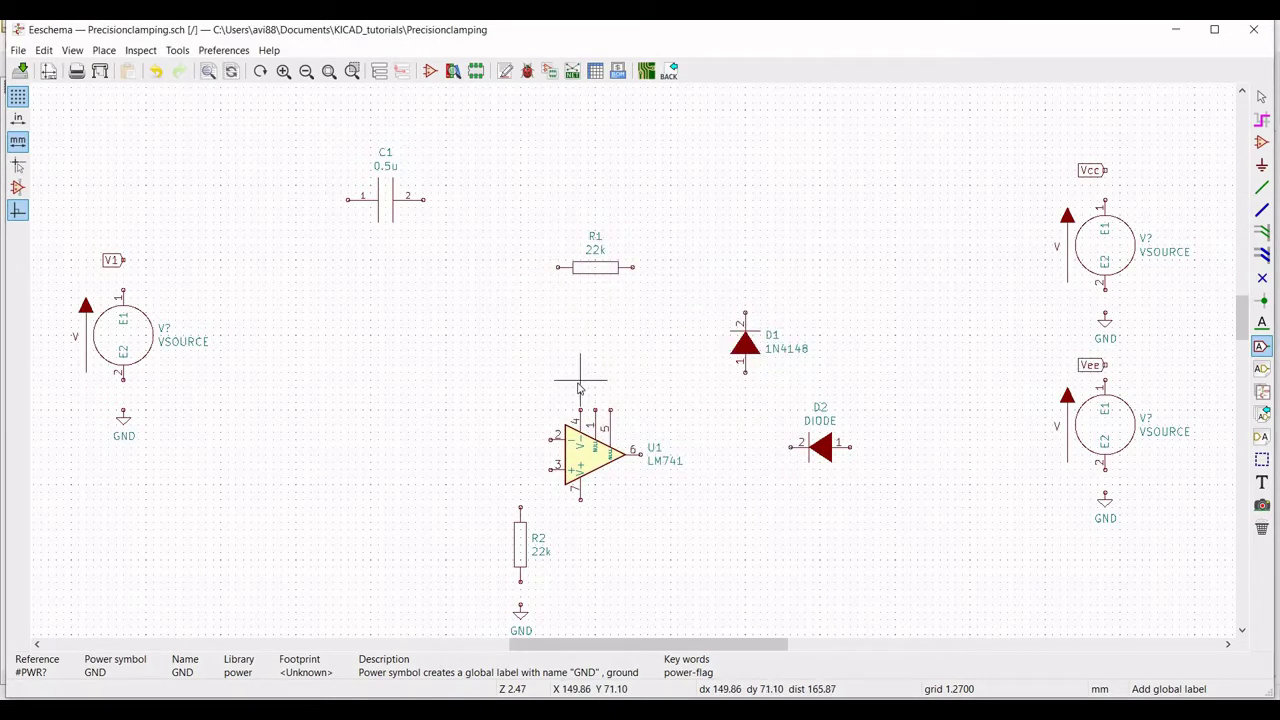
Add a global label Vee above the op-amp's V- supply pin 4.
left_click(578, 388)
type("Vee")
key("Return")
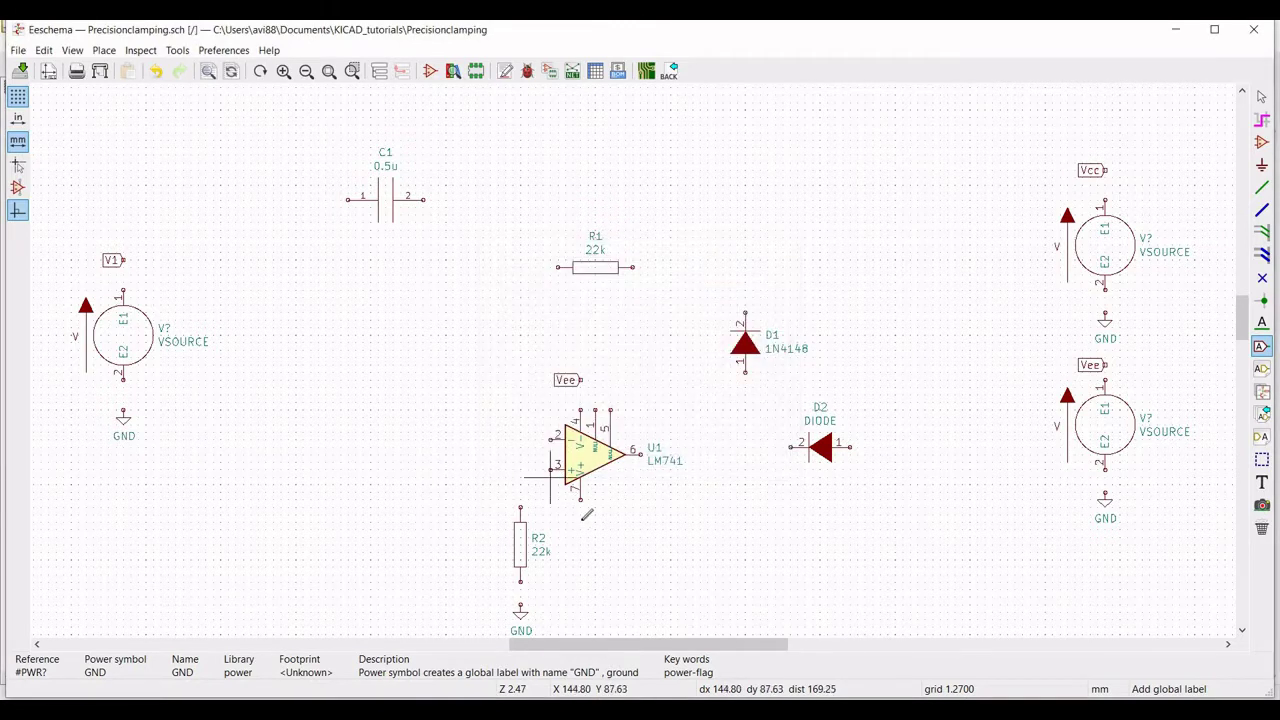
Add global label Vcc below the op-amp's V+ supply pin 7 and global label V1 ahead of capacitor C1's pin 1.
left_click(583, 525)
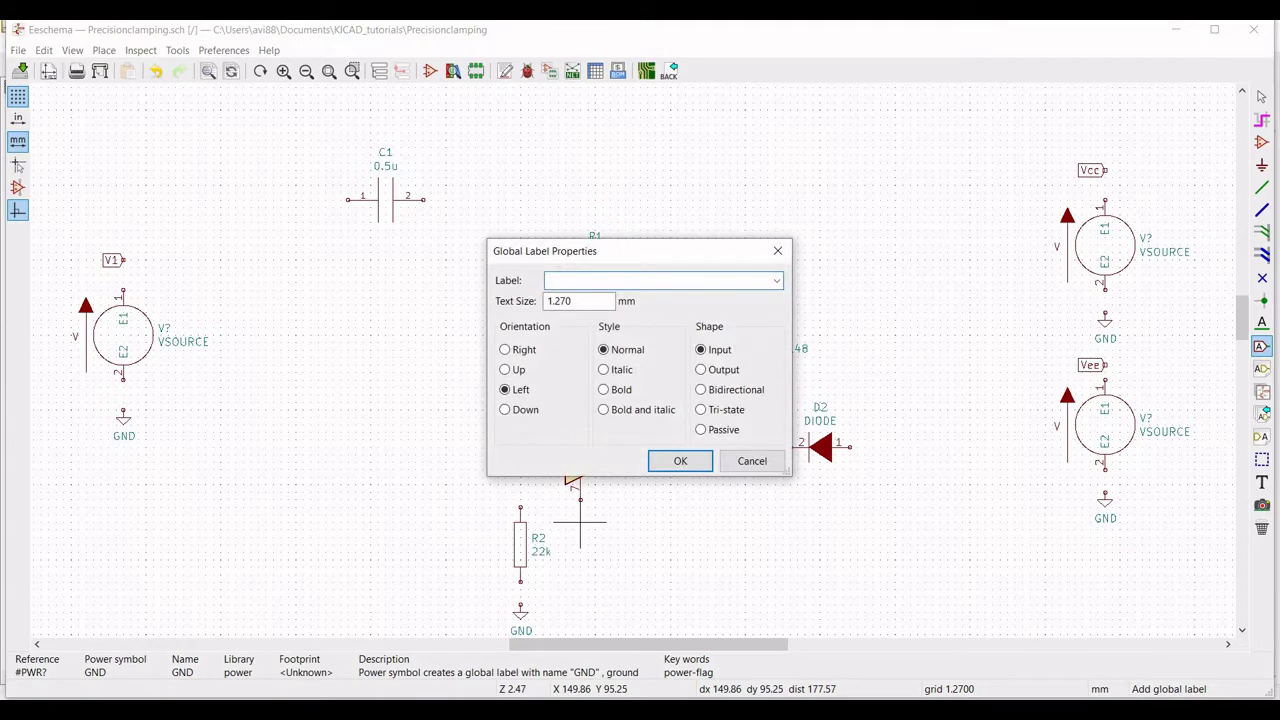
type("Vcc")
left_click(680, 460)
left_click(580, 522)
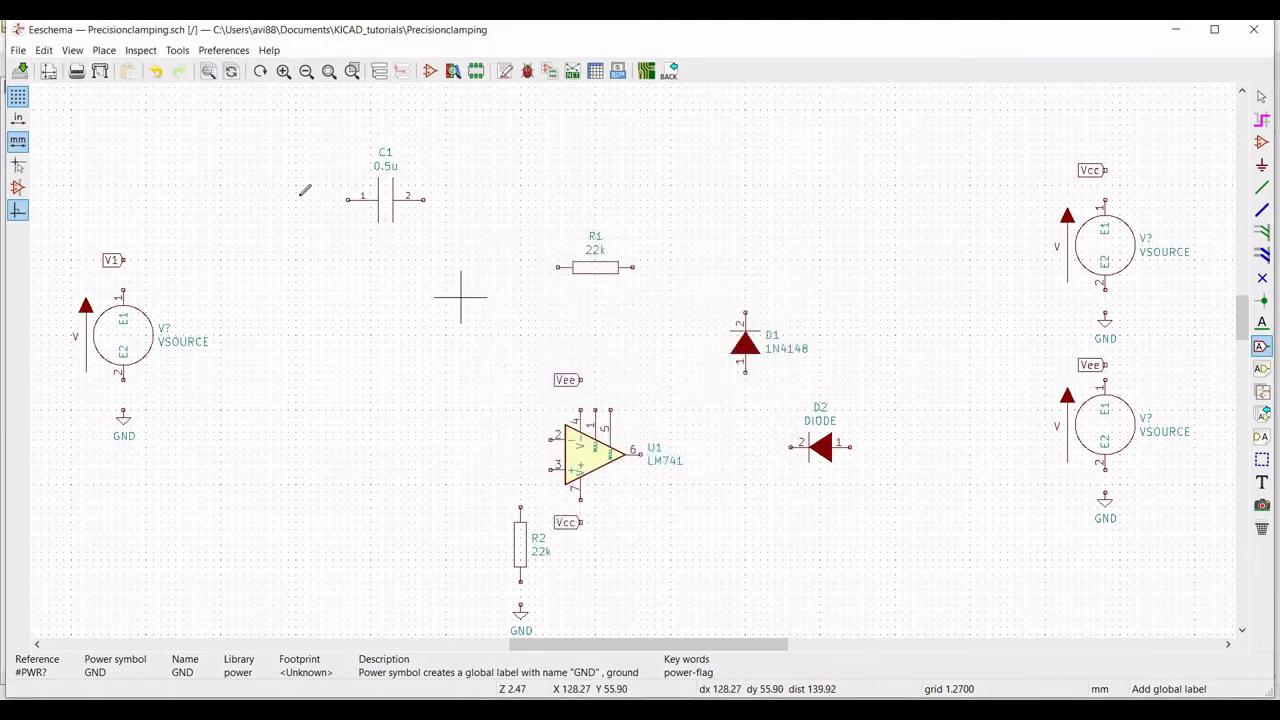
left_click(259, 205)
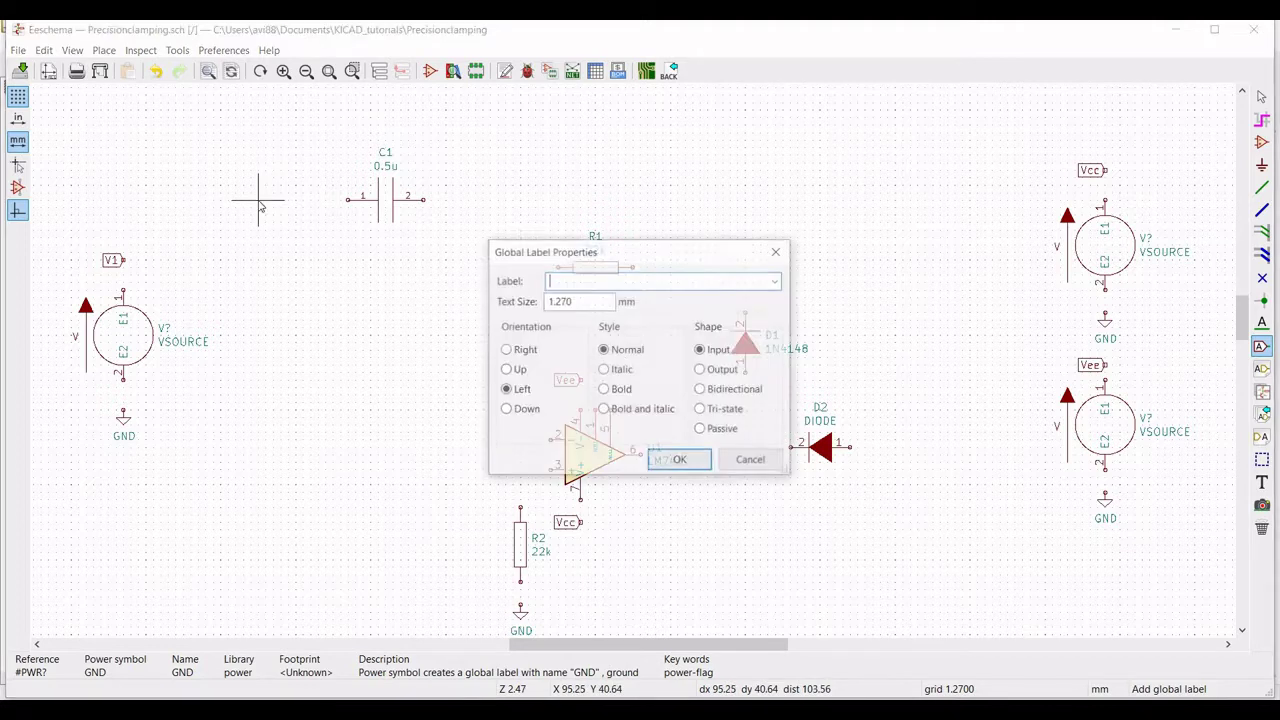
left_click(679, 461)
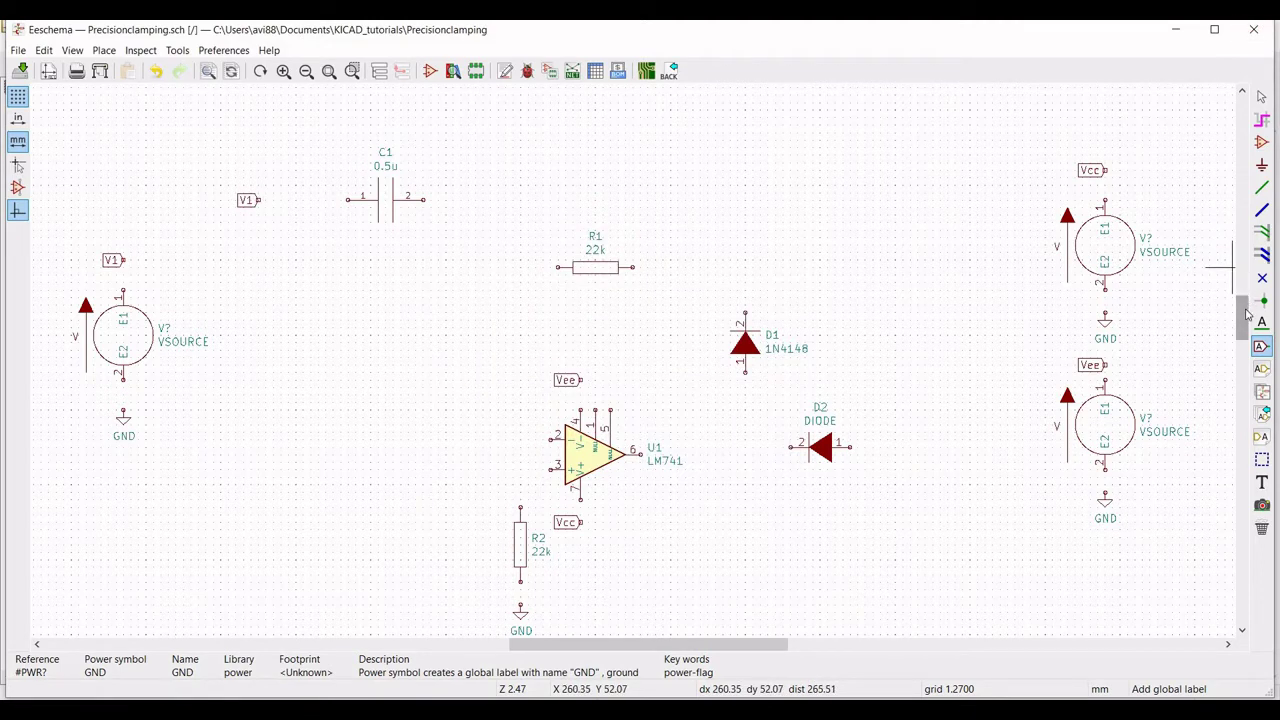
Wire each of the three voltage sources to its global label at pin 1 and its GND symbol at pin 2.
scroll(1246, 316, "down", 1)
left_click(1262, 187)
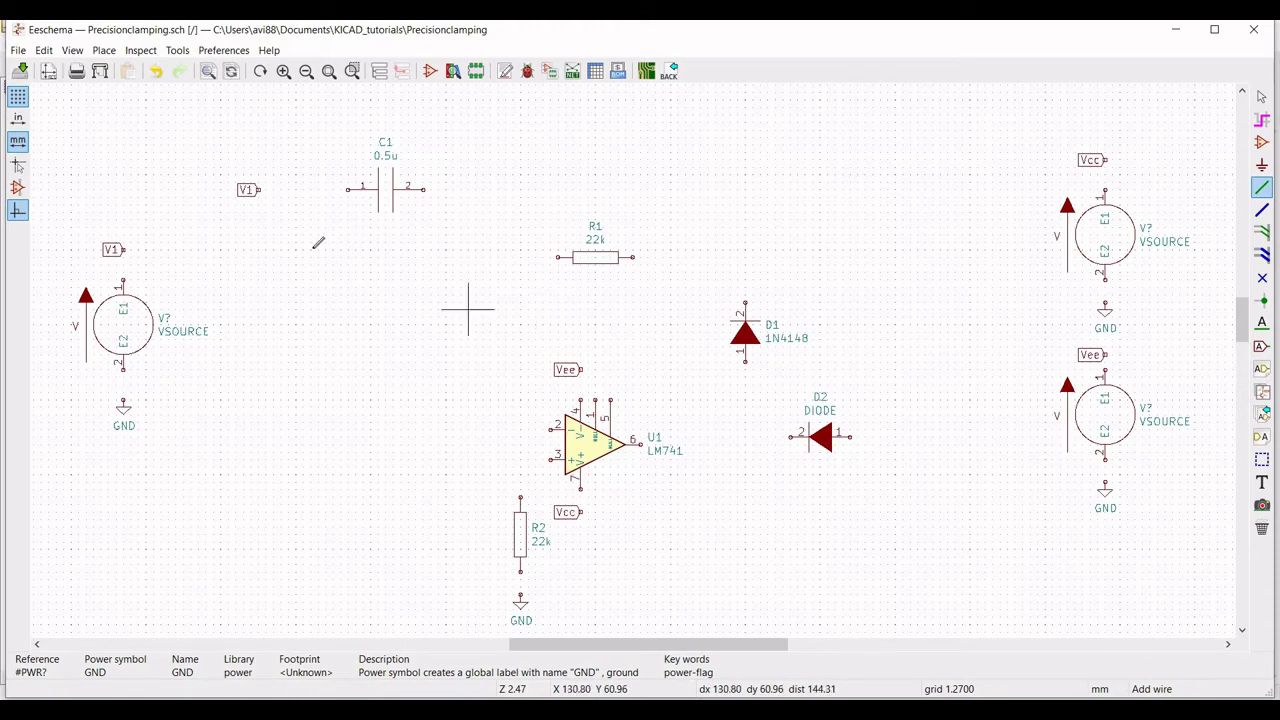
left_click(123, 250)
left_click(123, 281)
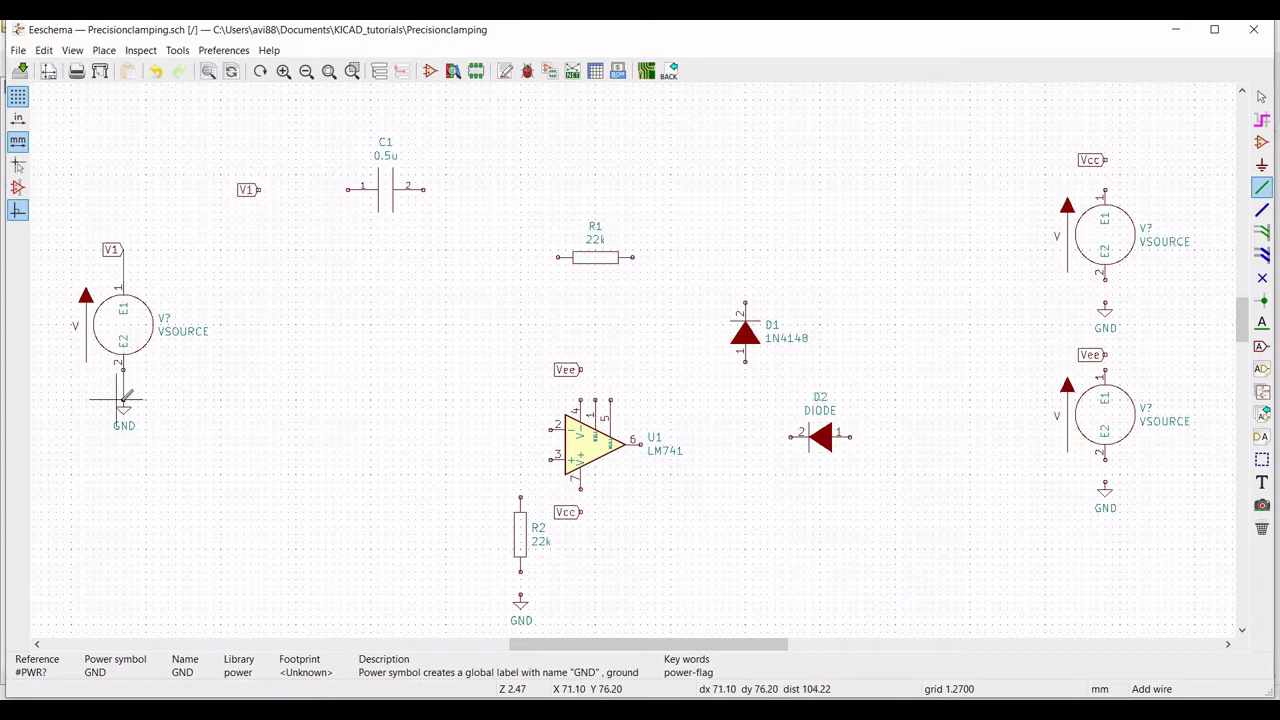
left_click(123, 400)
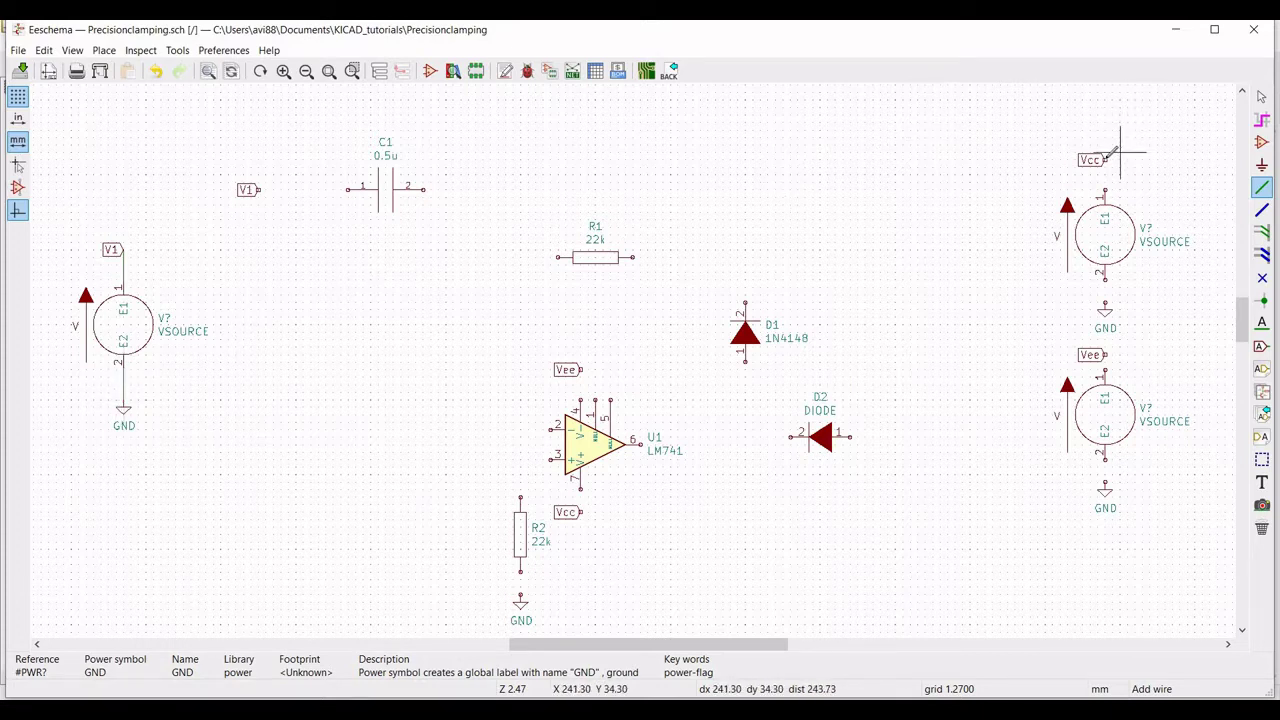
left_click(1105, 188)
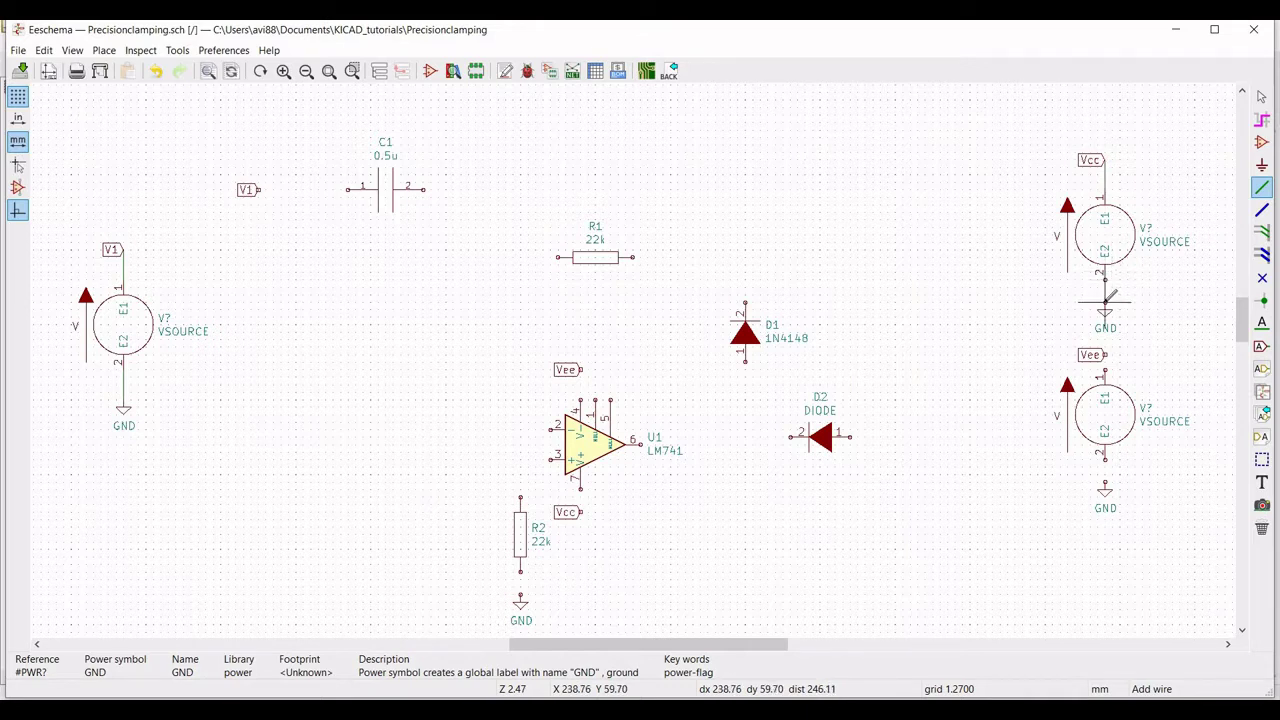
left_click(1105, 308)
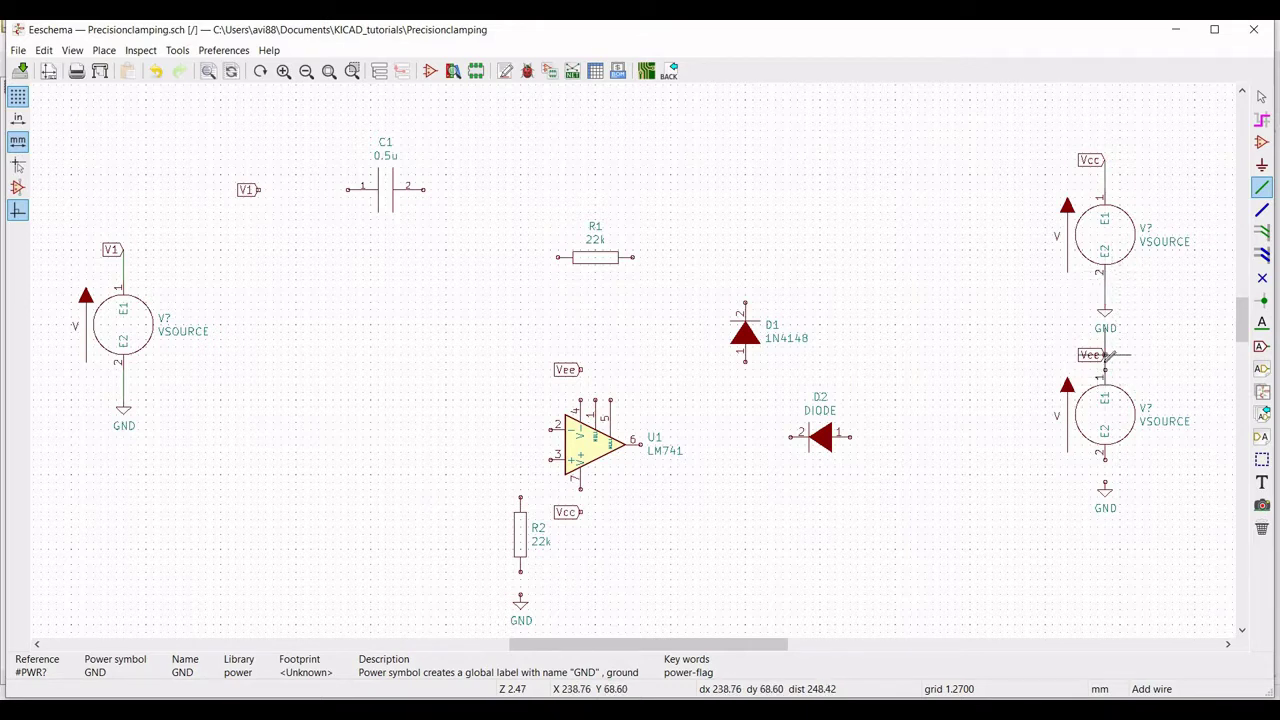
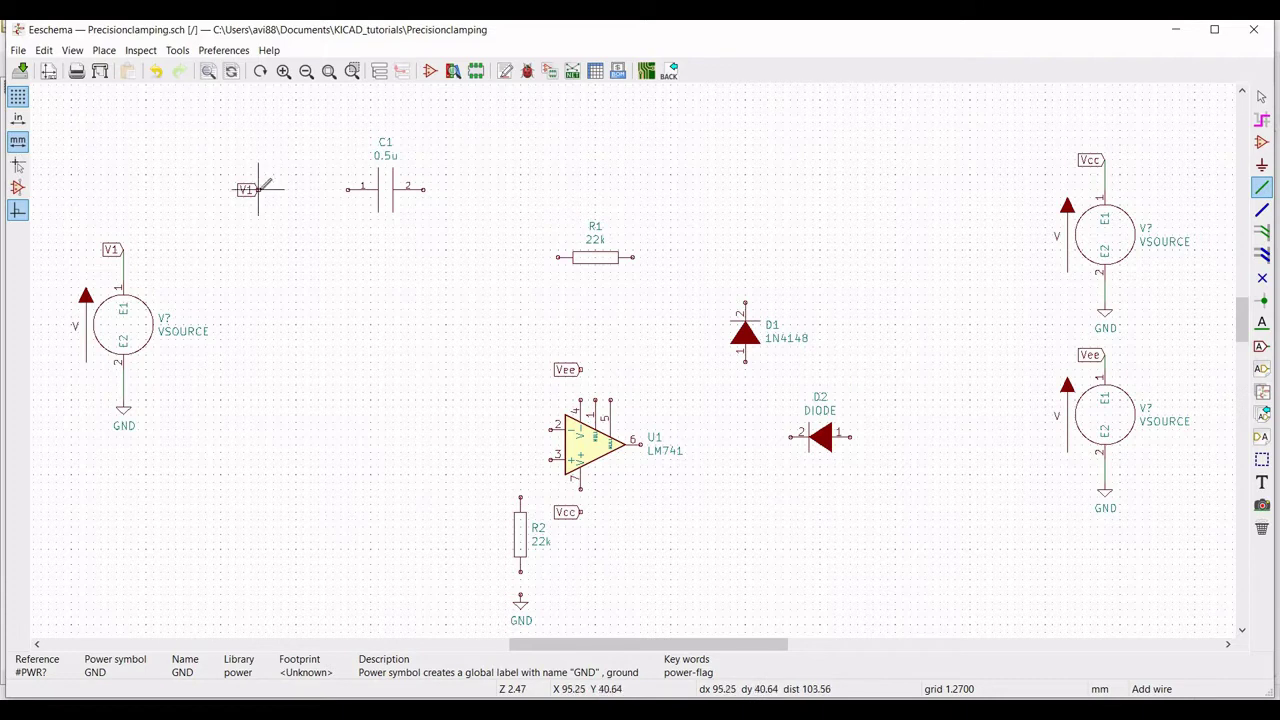
Wire the V1 label to C1 pin 1, and connect R2 between the op-amp's non-inverting input pin 3 and GND.
left_click(259, 189)
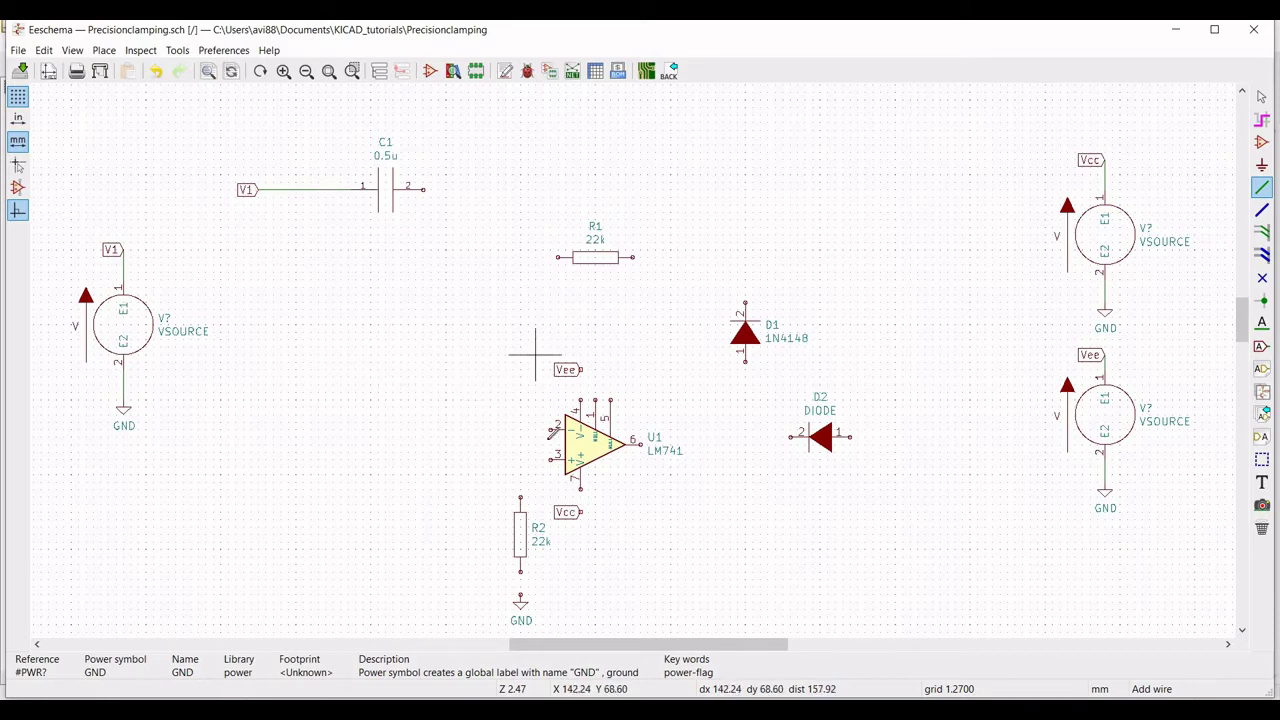
left_click(549, 459)
left_click(520, 497)
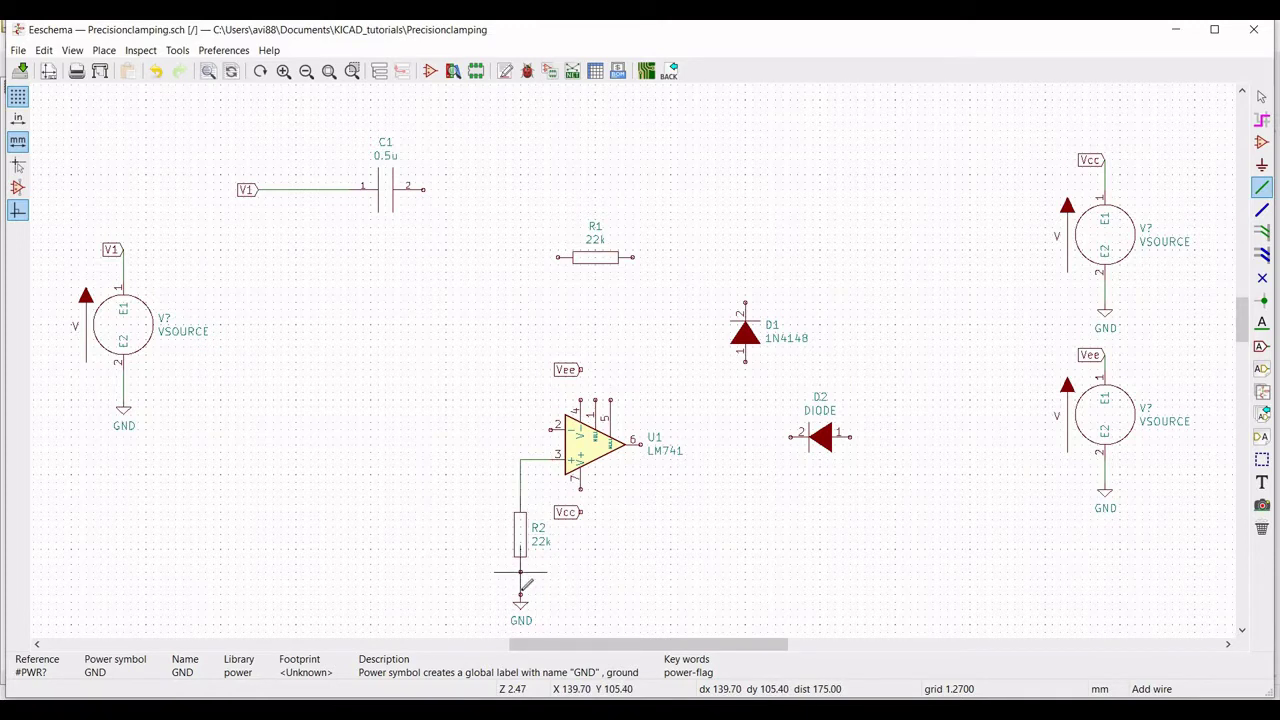
scroll(524, 588, "down", 1)
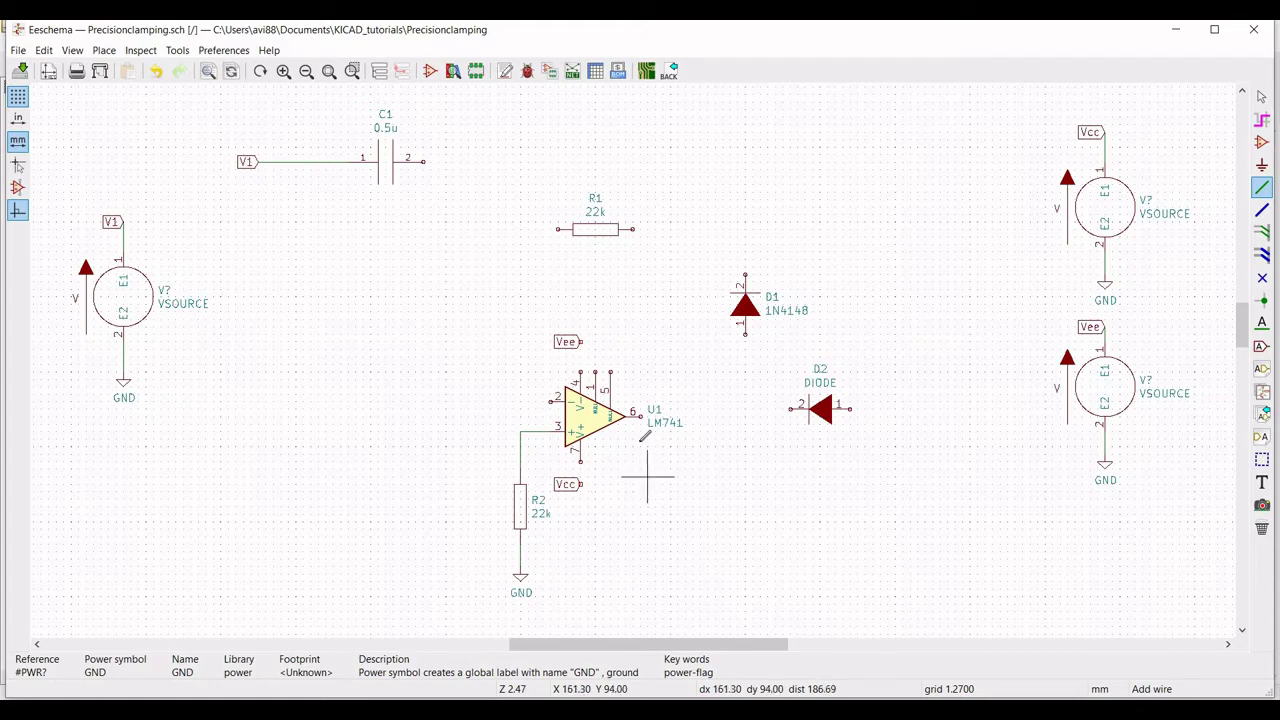
Wire the op-amp's output pin 6 to D2 pin 2 and branch that wire to D1 pin 1.
left_click(640, 416)
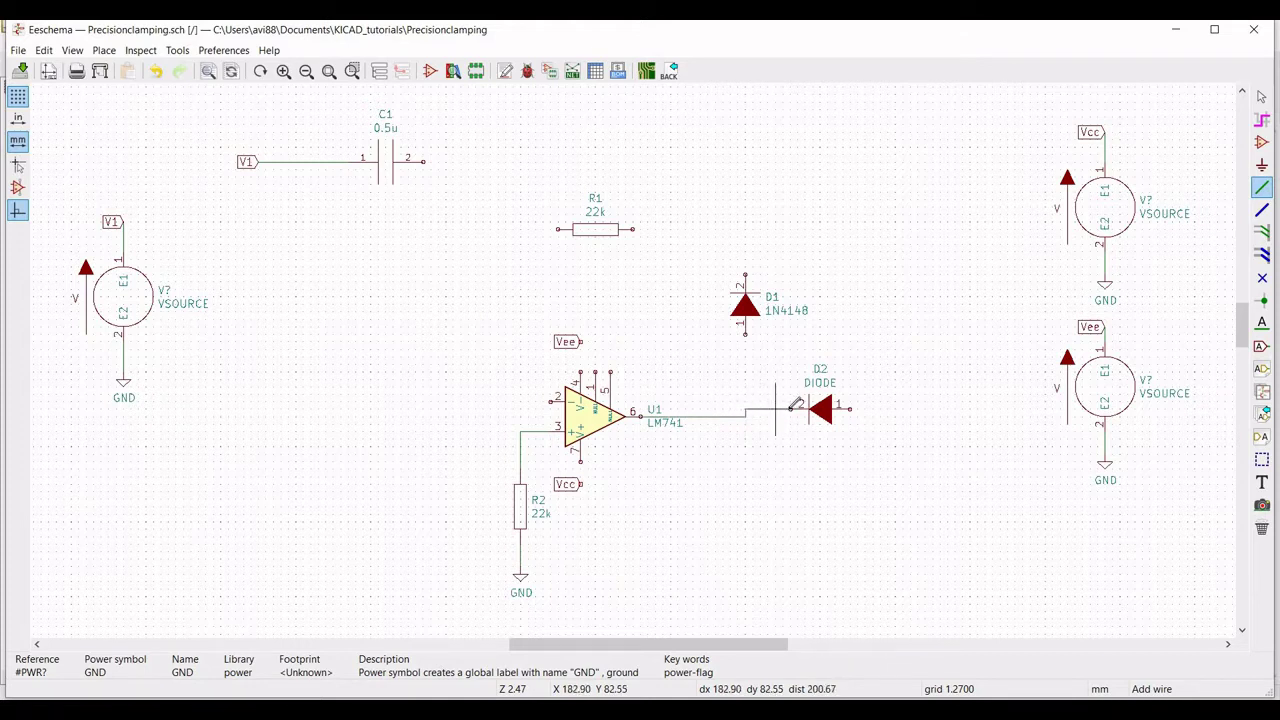
left_click(745, 335)
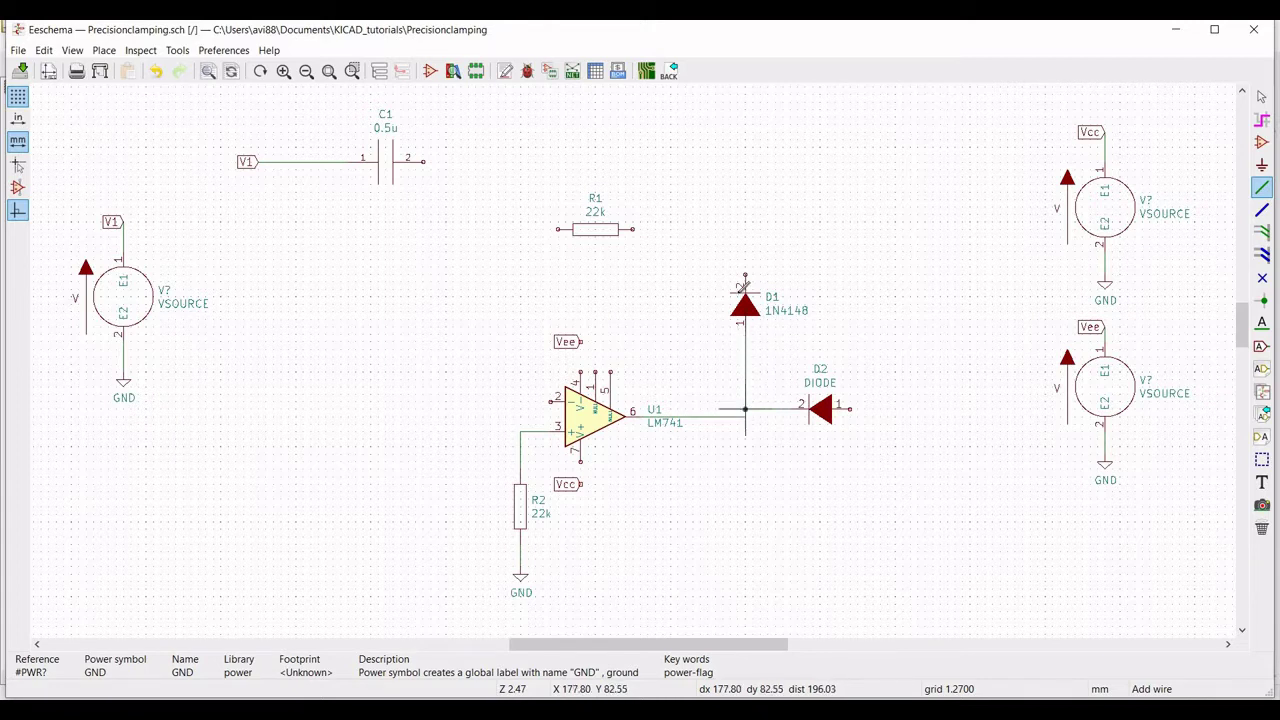
left_click(745, 409)
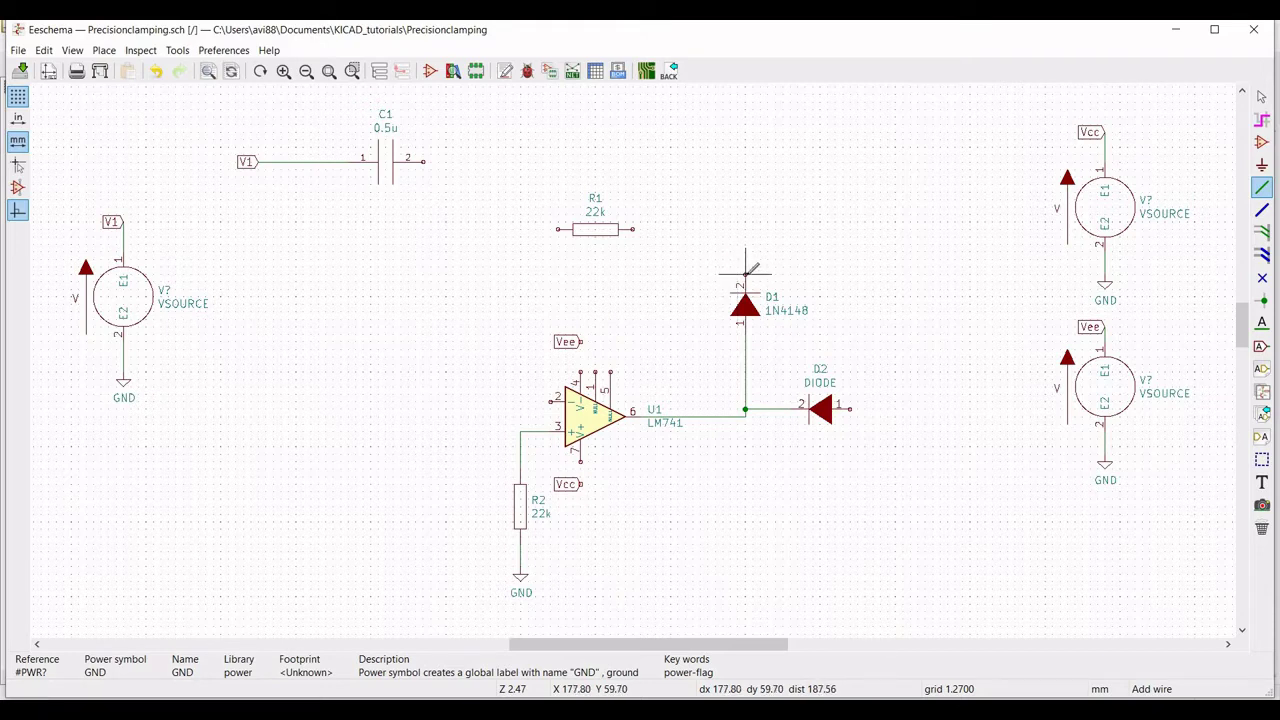
Wire D1 pin 2 back to the op-amp's inverting input pin 2, and its supply pins to the Vee and Vcc labels.
left_click(745, 273)
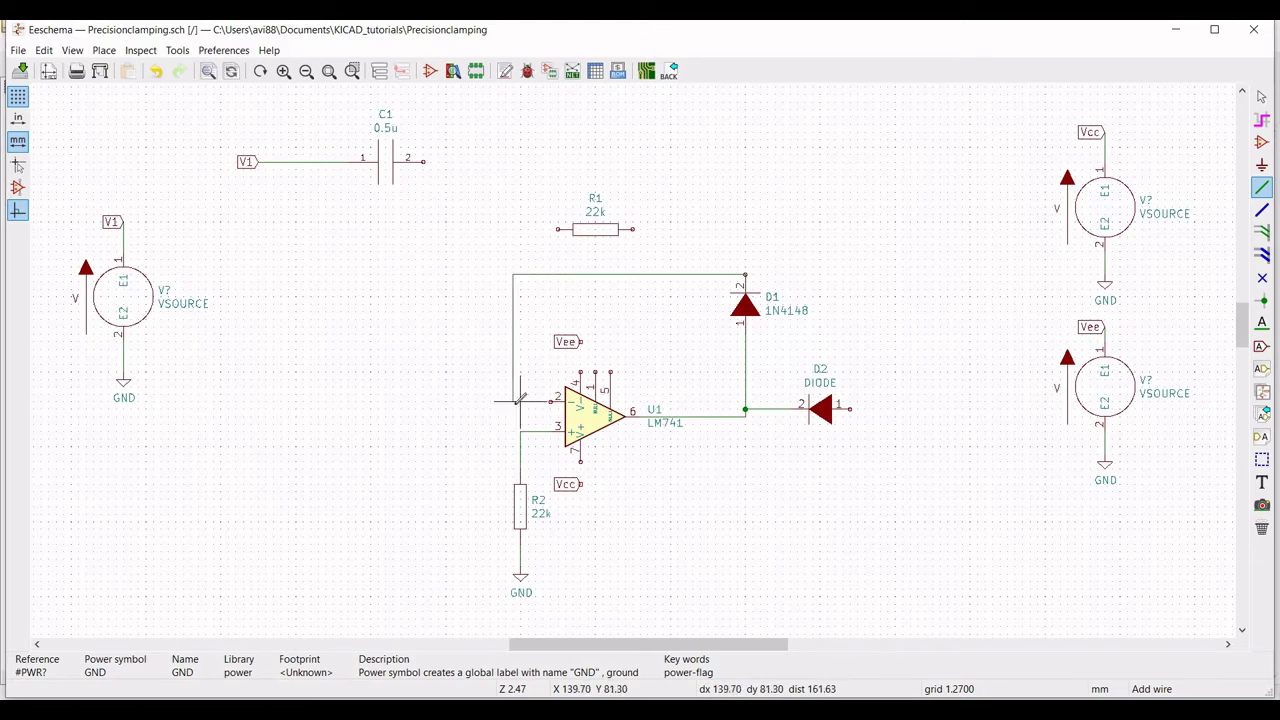
left_click(550, 400)
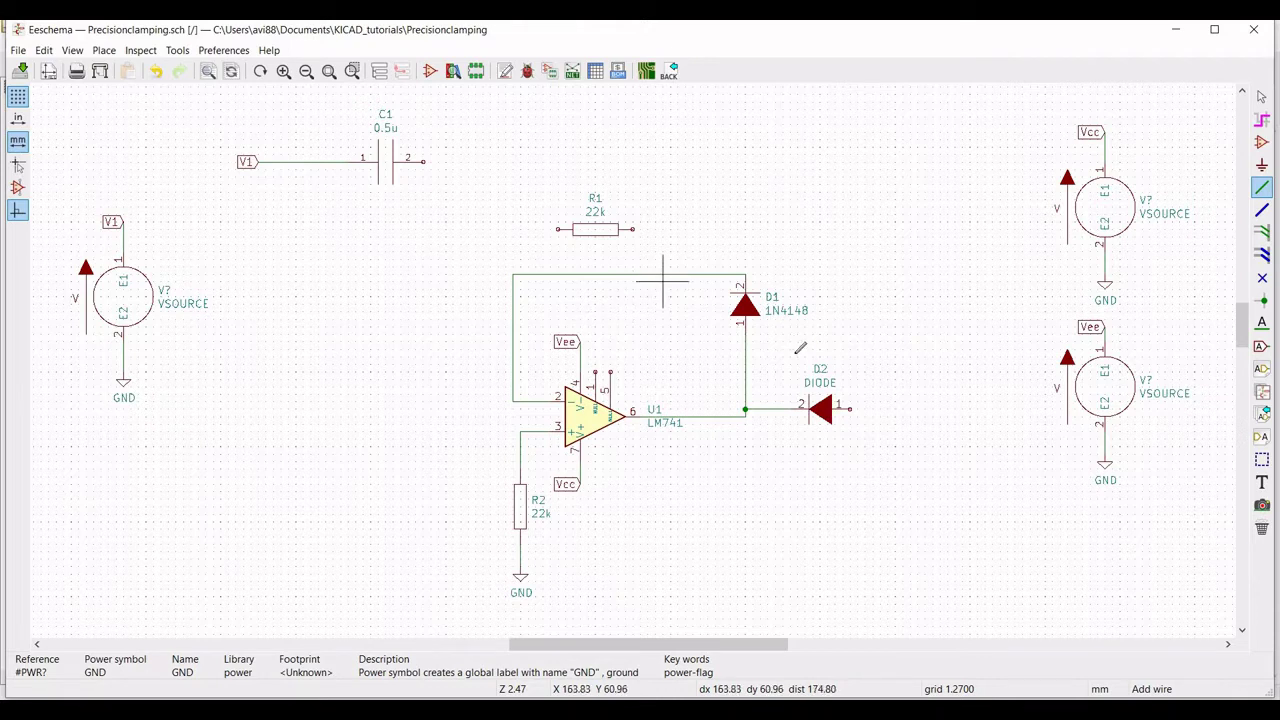
Wire R1 between D2 pin 1 and the inverting-input feedback wire, and connect C1 pin 2 to the R1–D2 node.
left_click(850, 408)
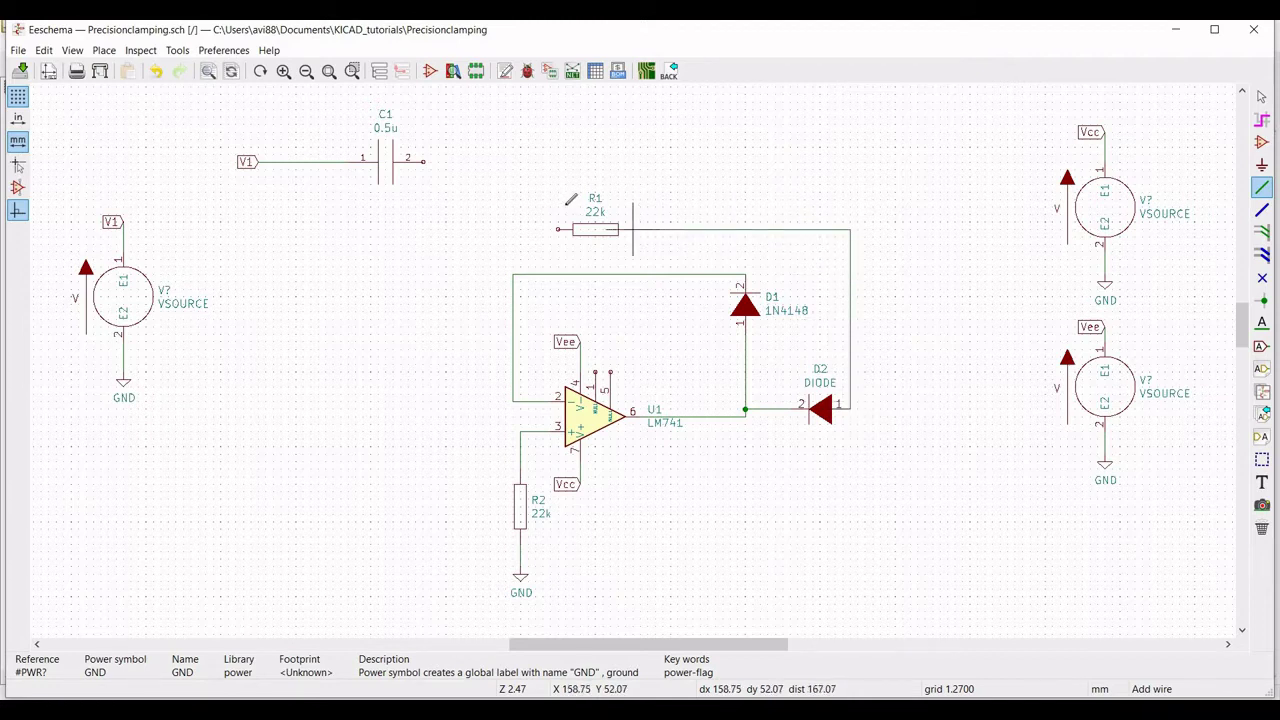
left_click(513, 273)
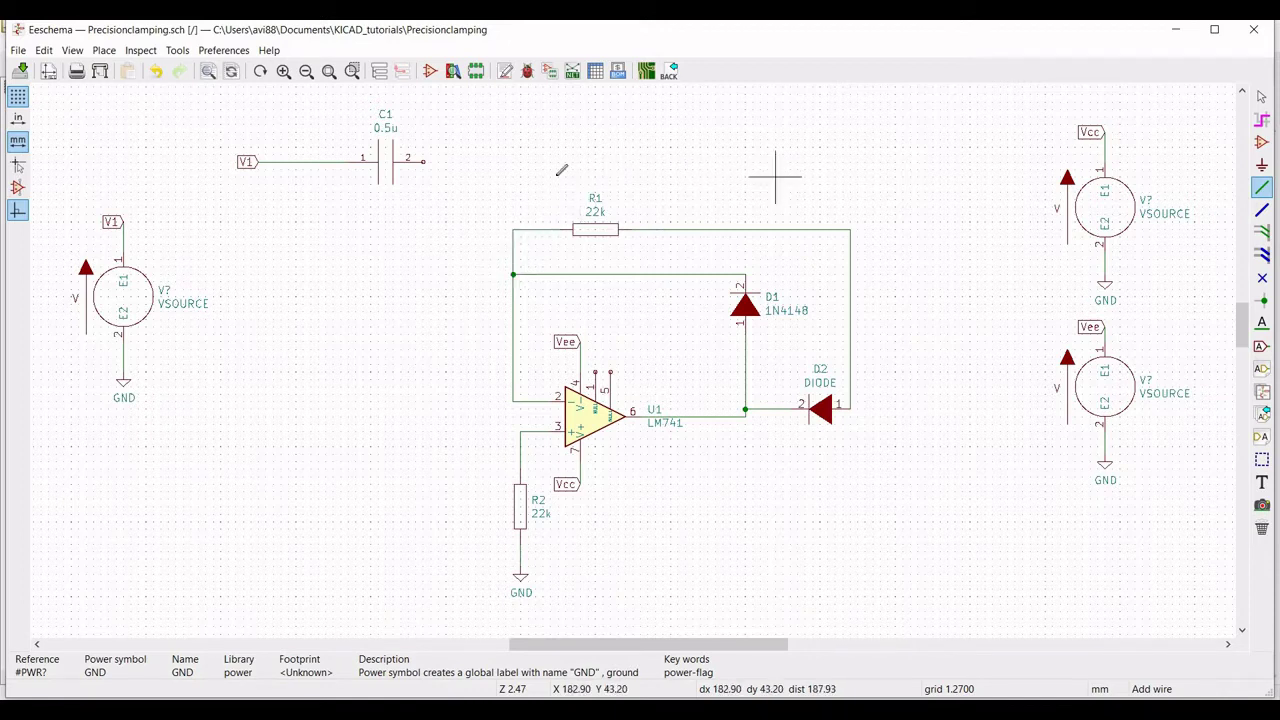
left_click(423, 161)
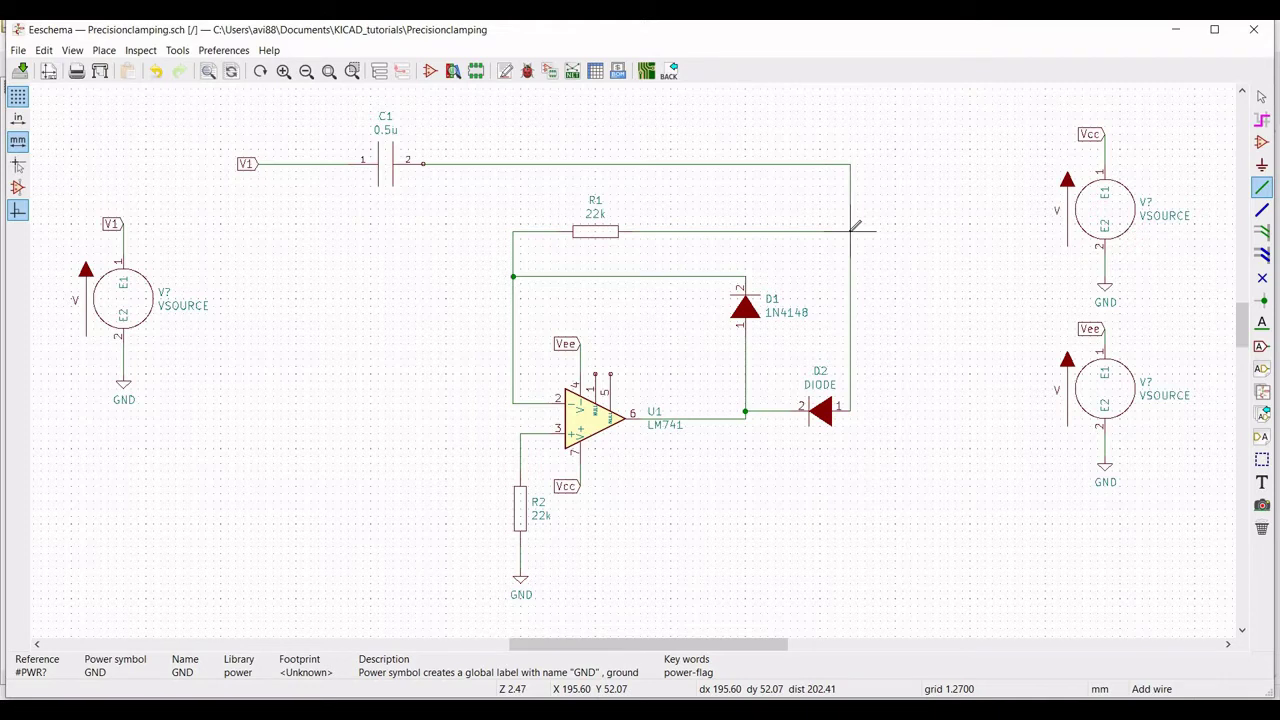
left_click(879, 214)
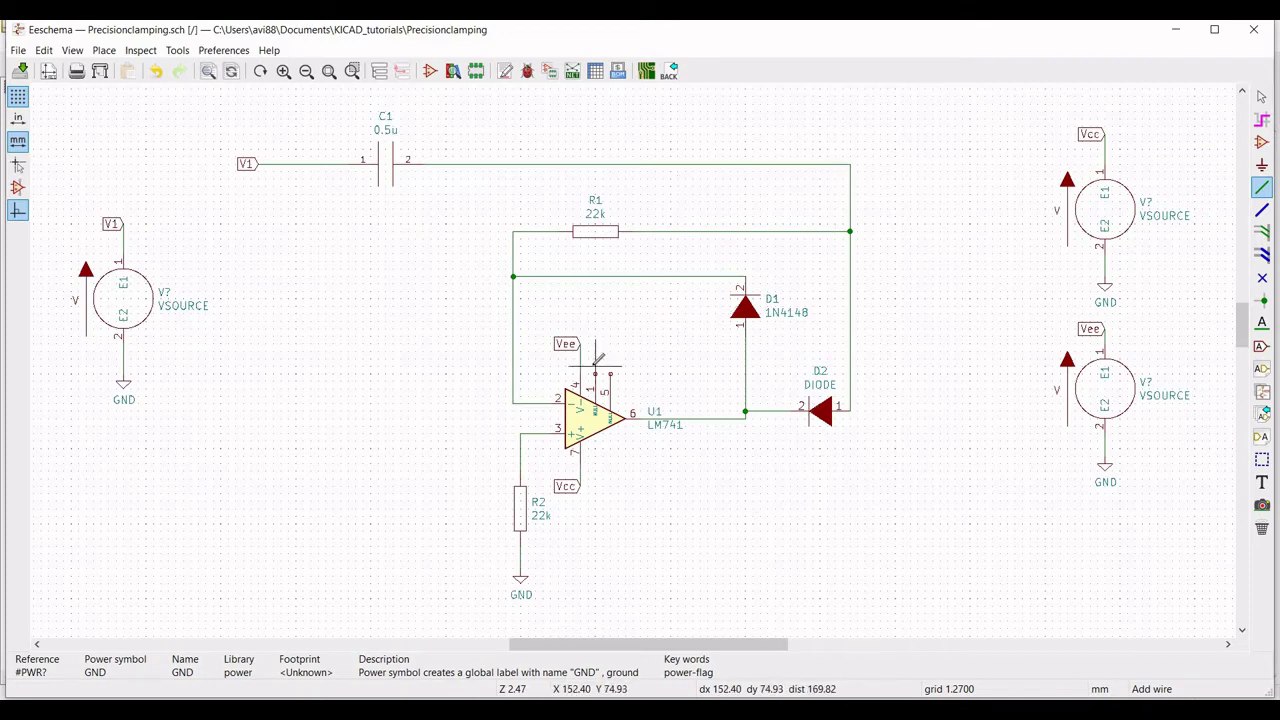
Add the simulation directive text ".tran 5n 30n" below the V1 voltage source's ground.
left_click(105, 55)
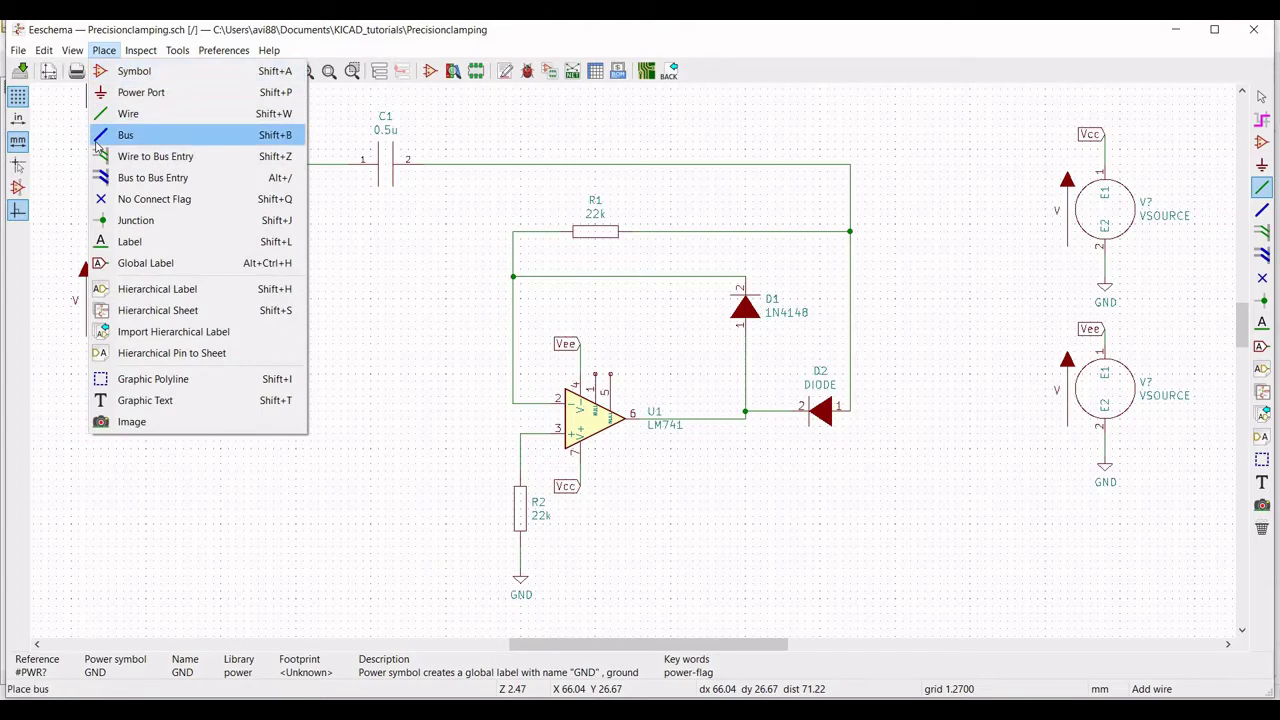
left_click(145, 400)
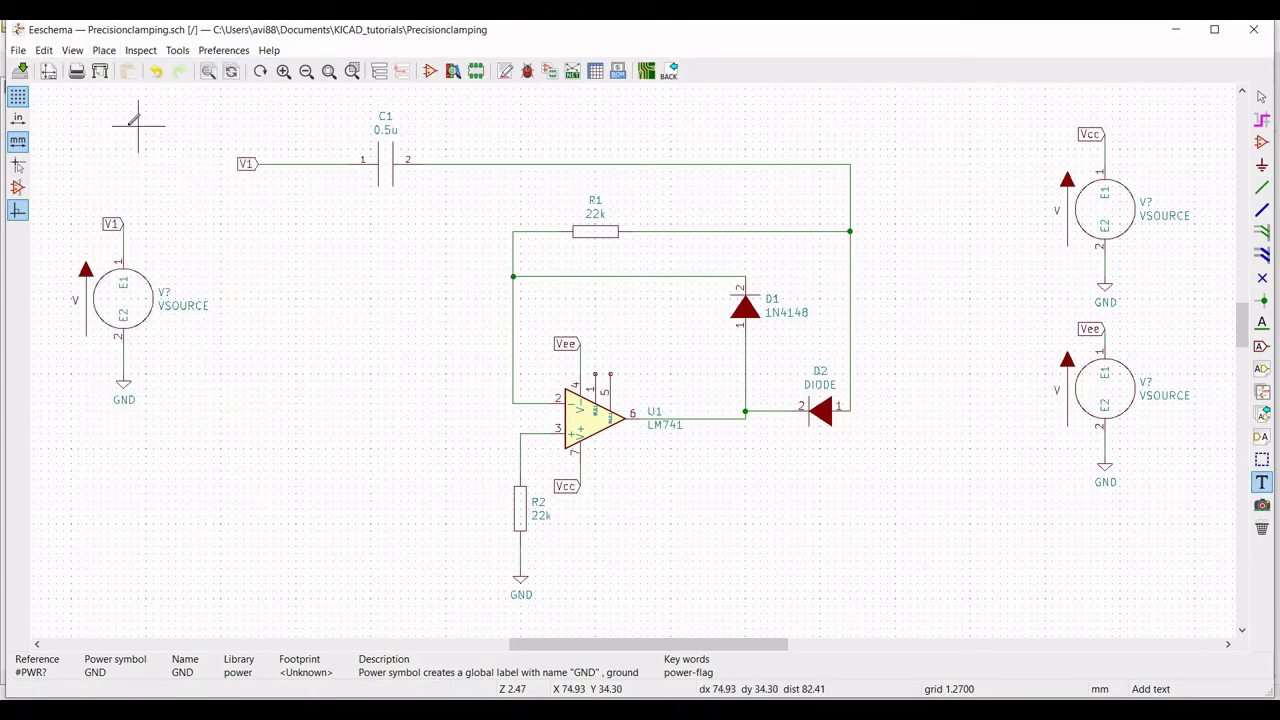
left_click(130, 465)
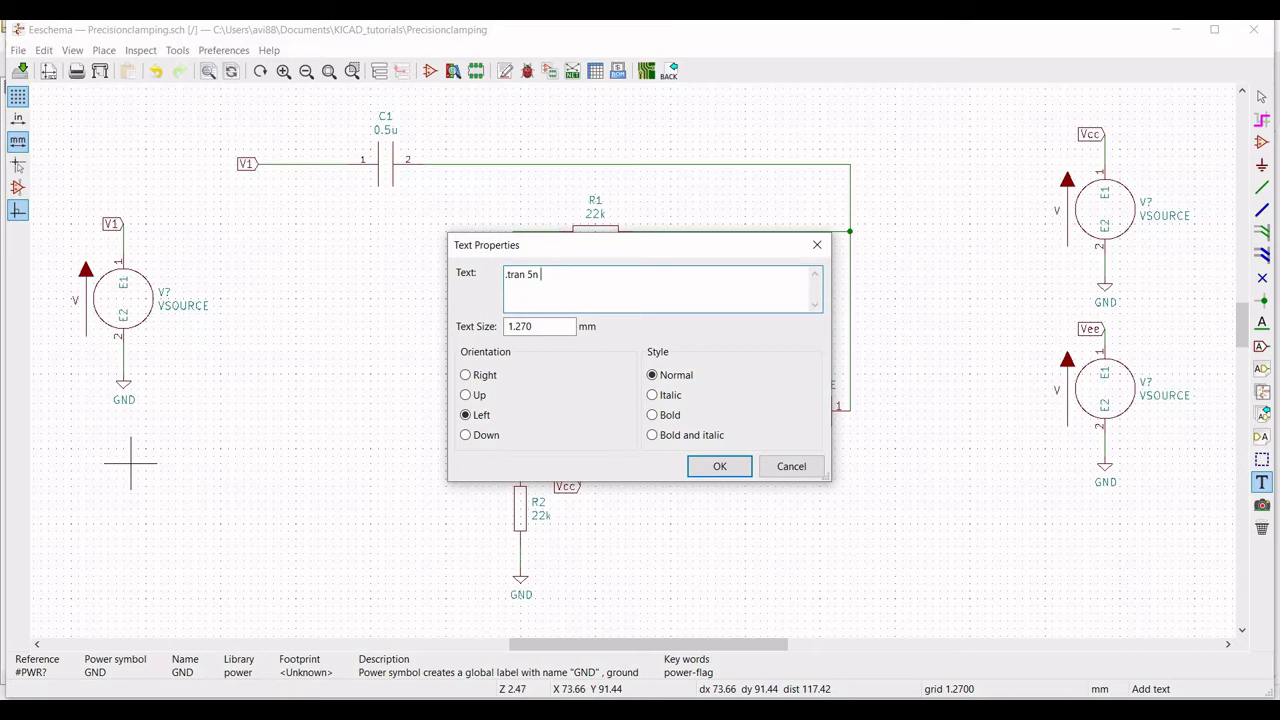
left_click(719, 466)
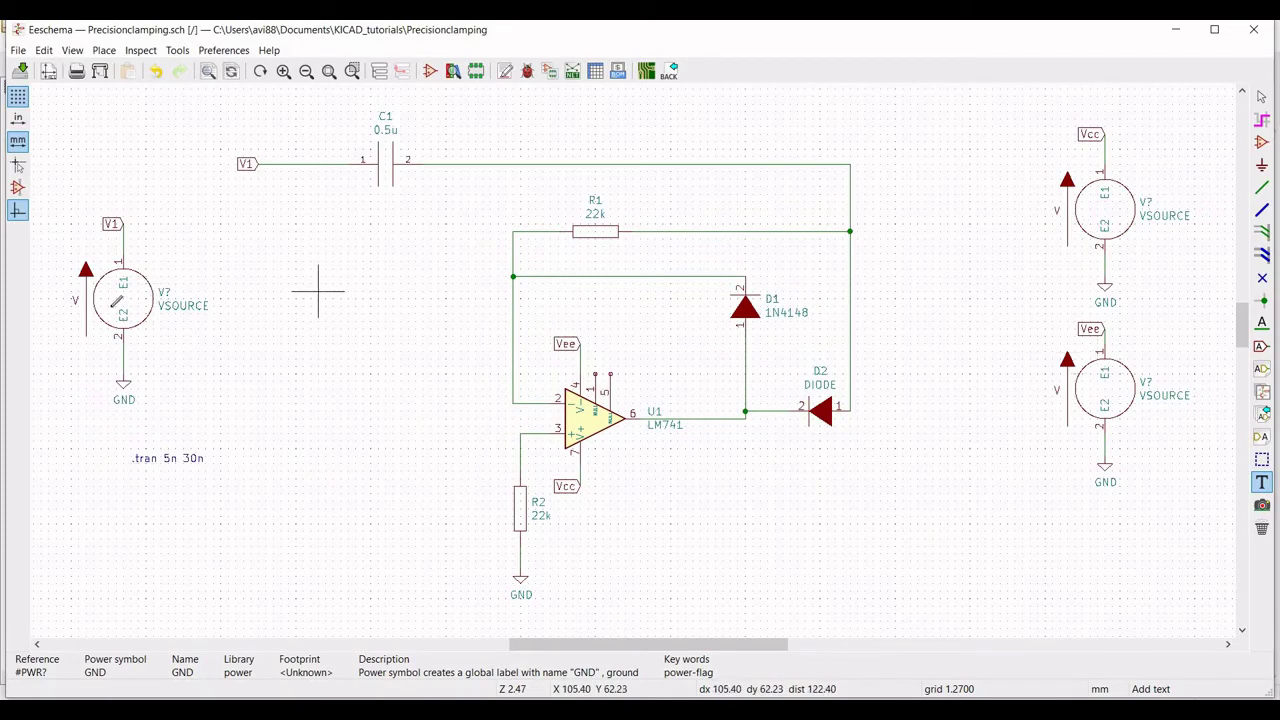
Set the reference of the voltage source under the Vcc label to Vcc and its value to 0.
right_click(1101, 203)
mouse_move(1128, 308)
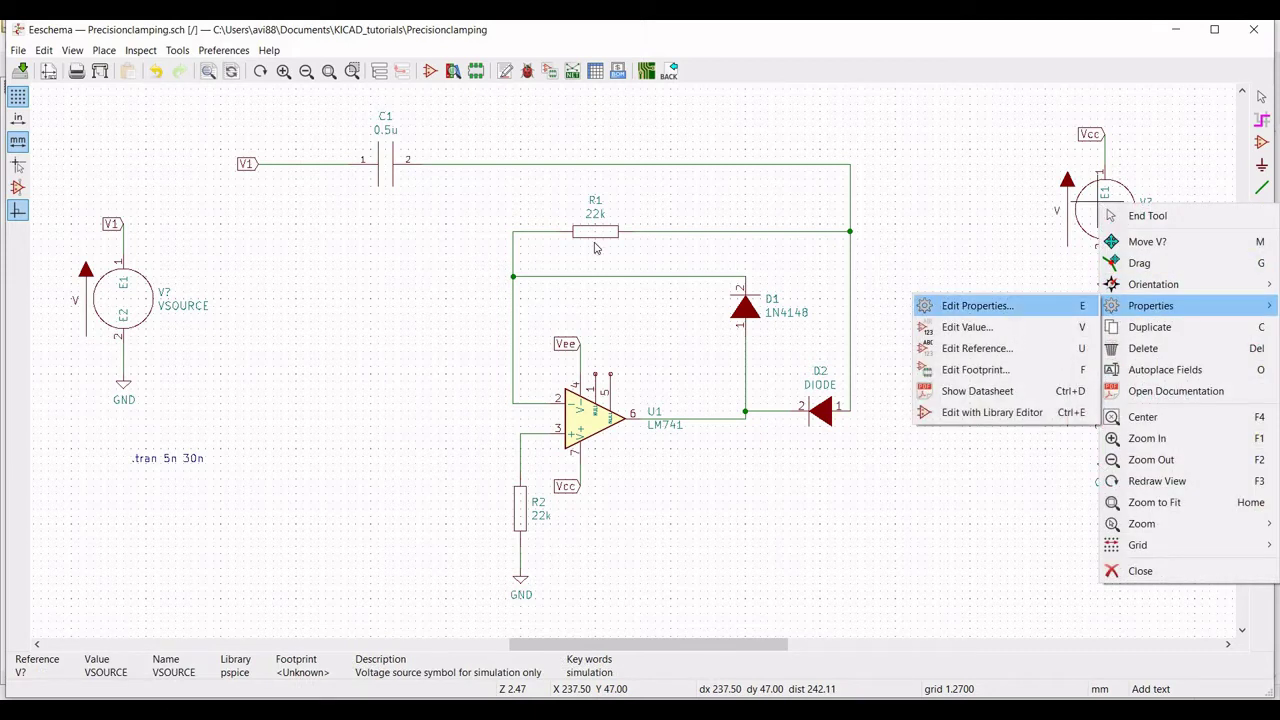
left_click(1000, 307)
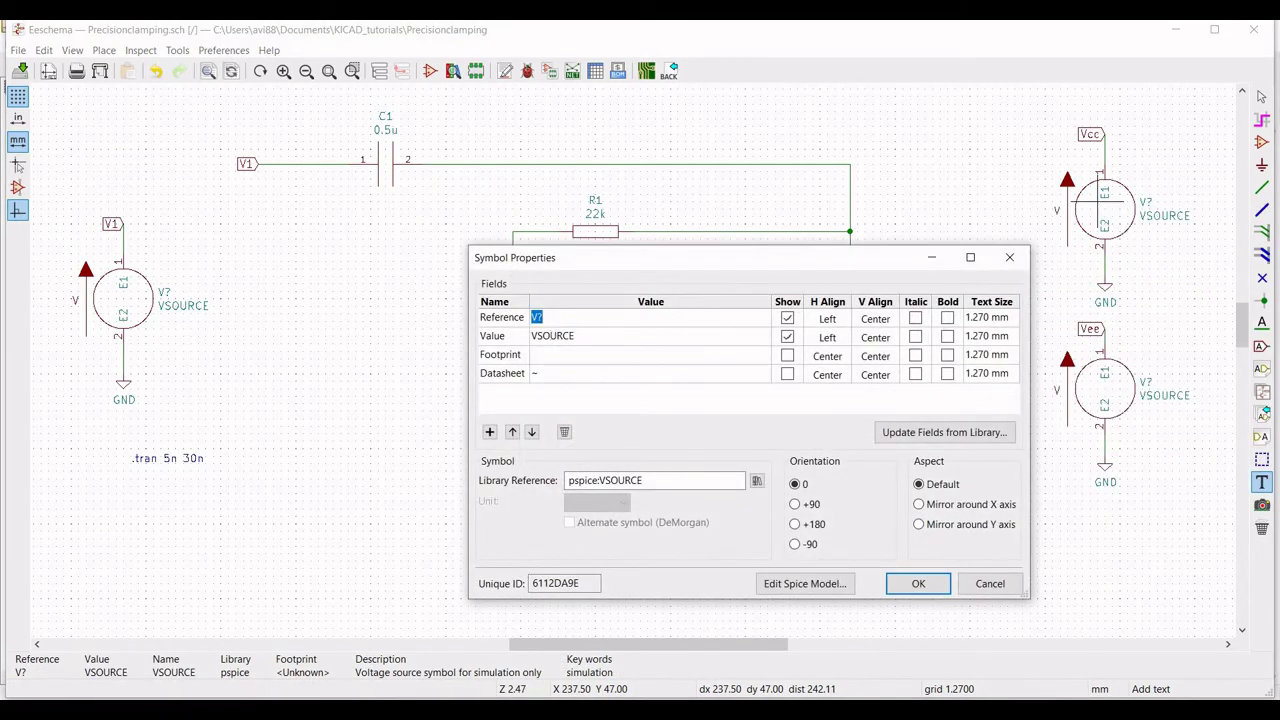
type("Vcc")
key("Tab")
Give the Vcc source a DC voltage of 15 V in its Spice model and apply the symbol properties.
left_click(790, 584)
left_click(535, 175)
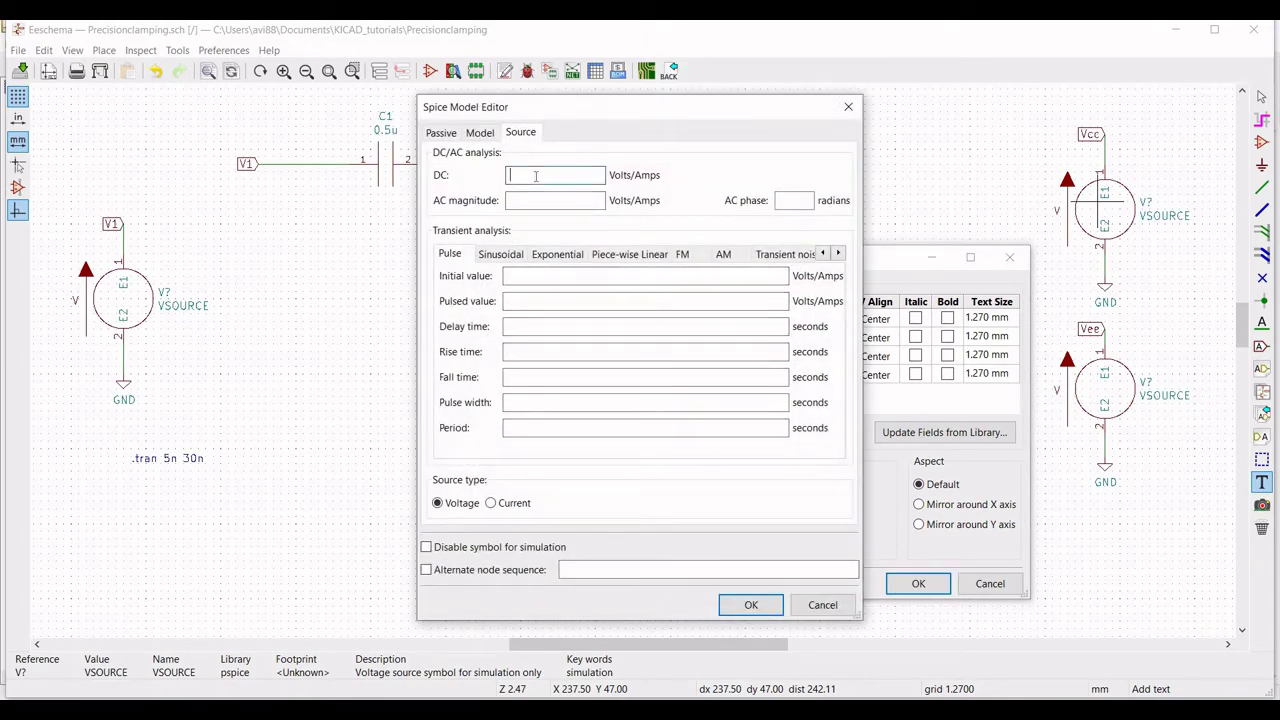
type("15")
left_click(745, 603)
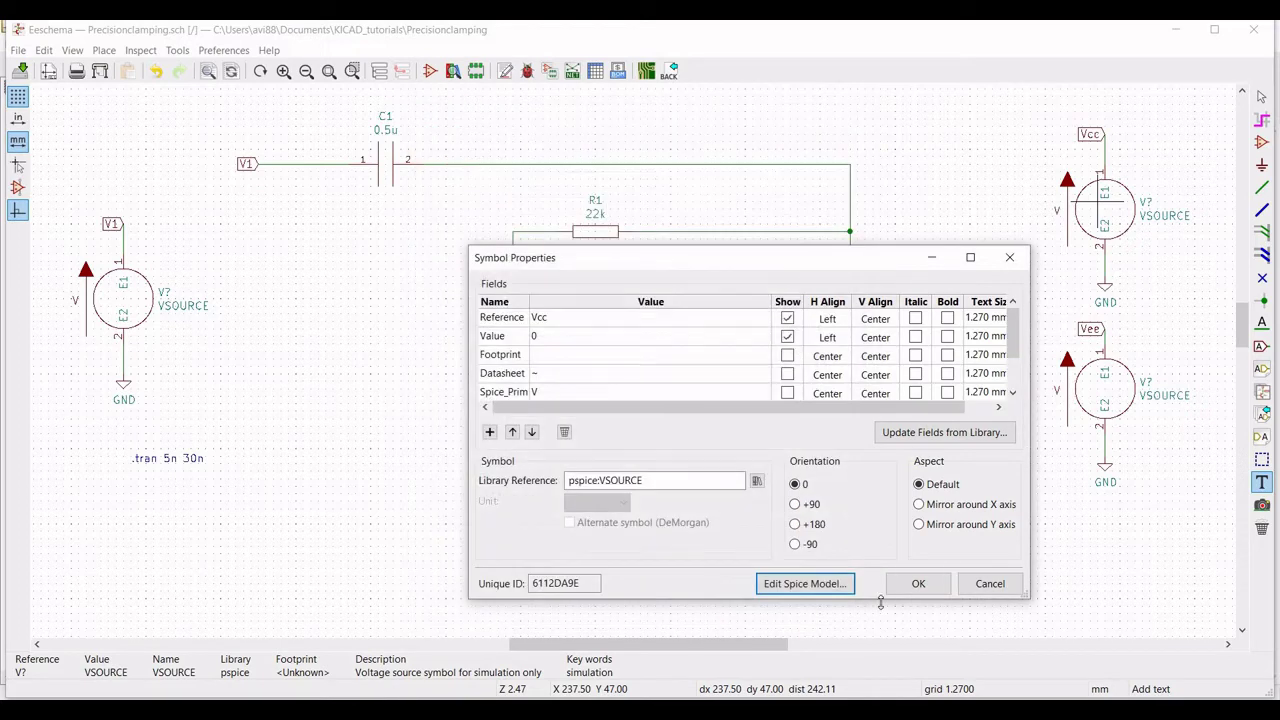
left_click(928, 586)
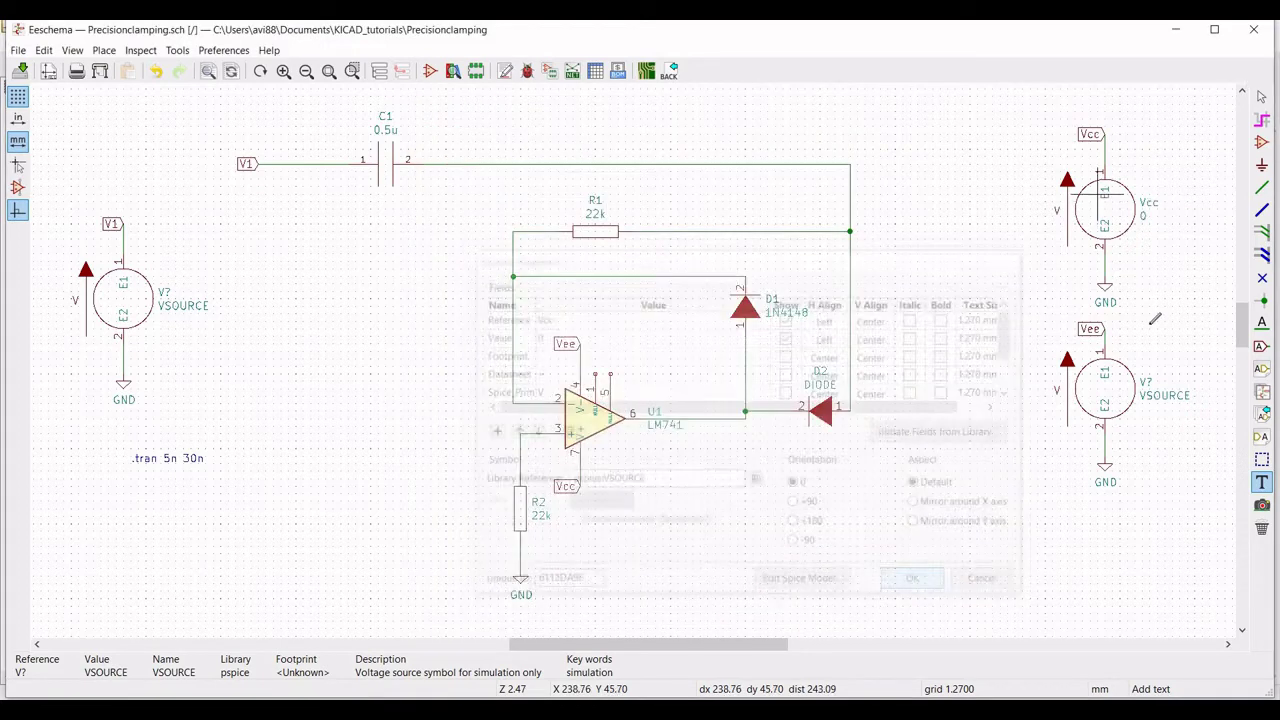
Set the reference of the voltage source under the Vee label to Vee and its value to 0.
right_click(1102, 392)
mouse_move(1145, 425)
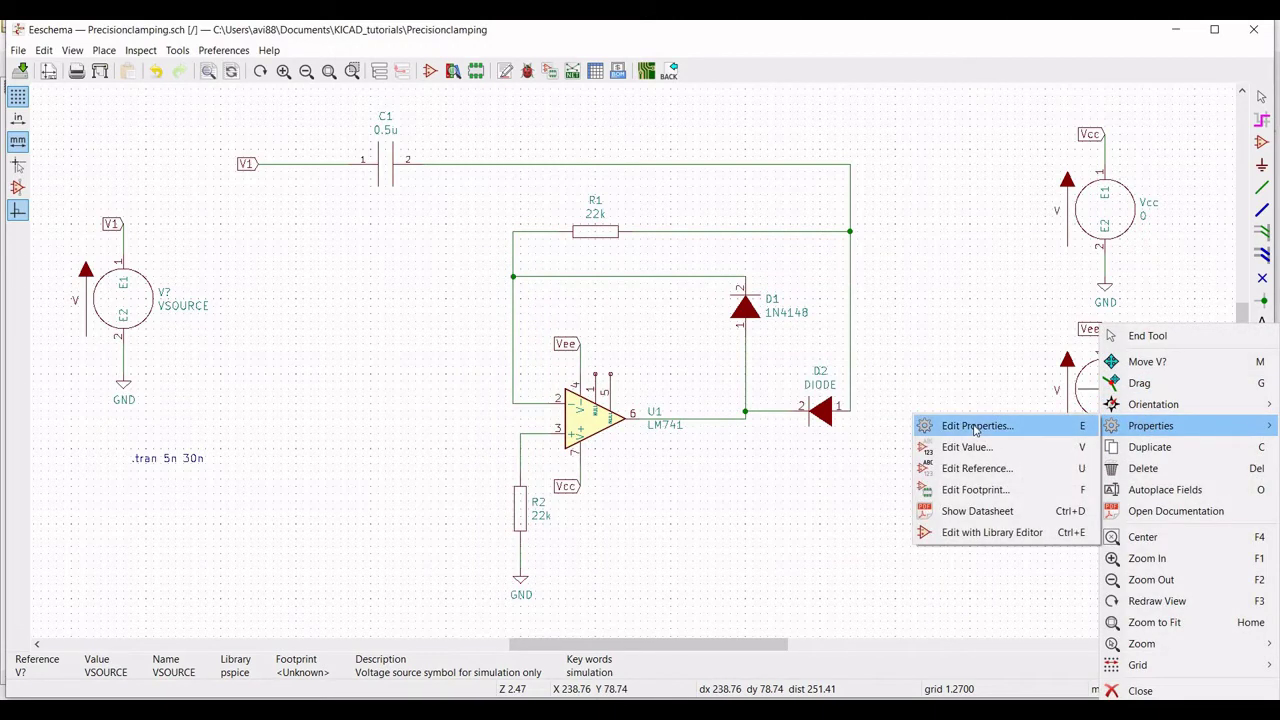
left_click(975, 427)
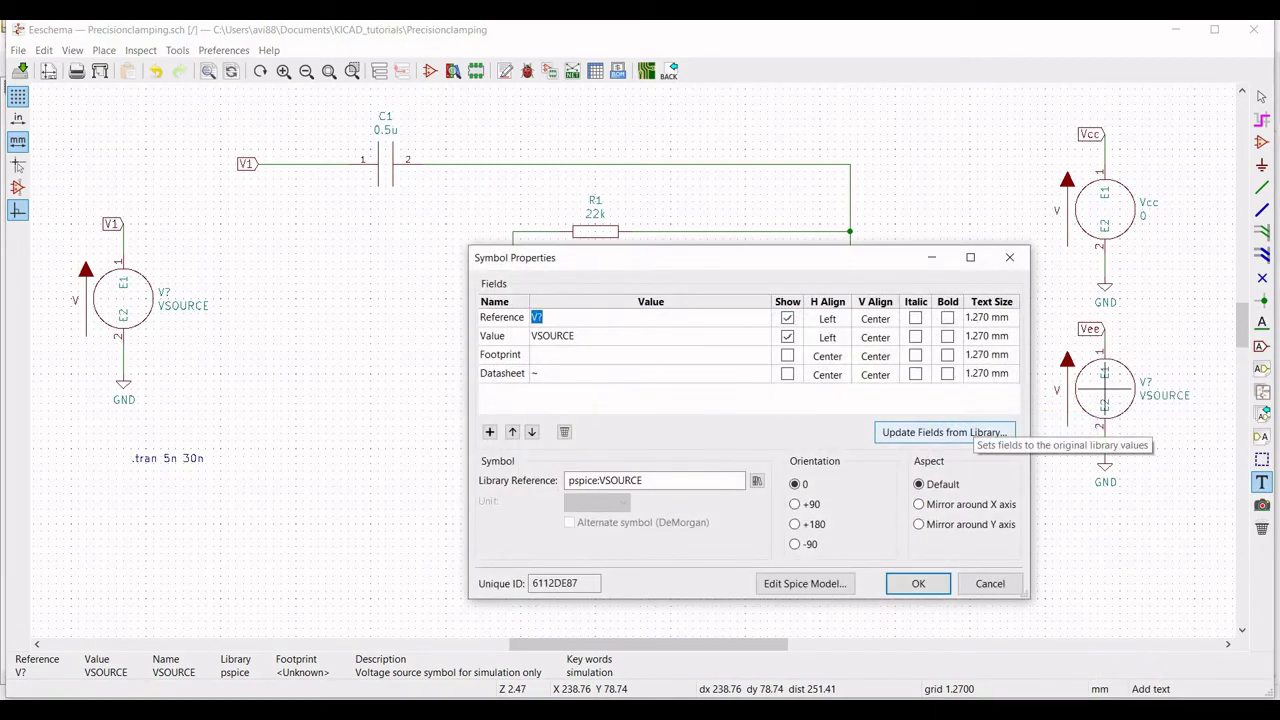
type("Vee")
left_click(620, 338)
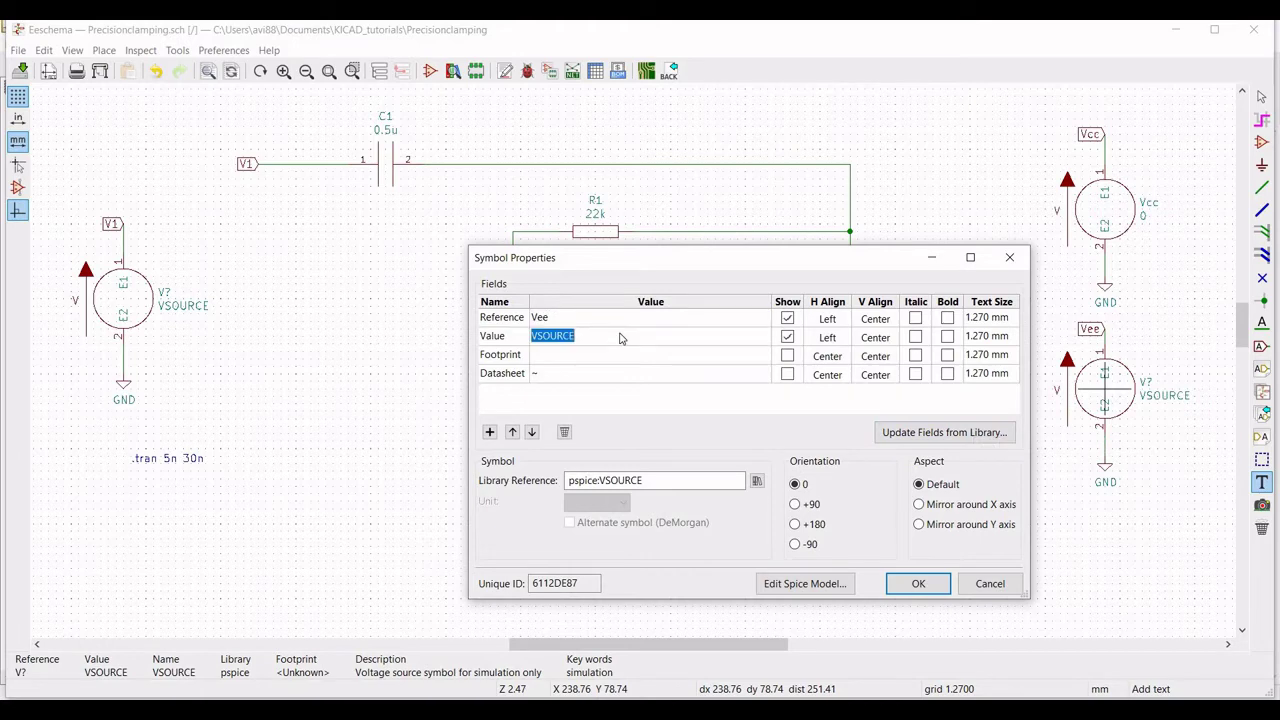
type("0")
key("Tab")
key("Tab")
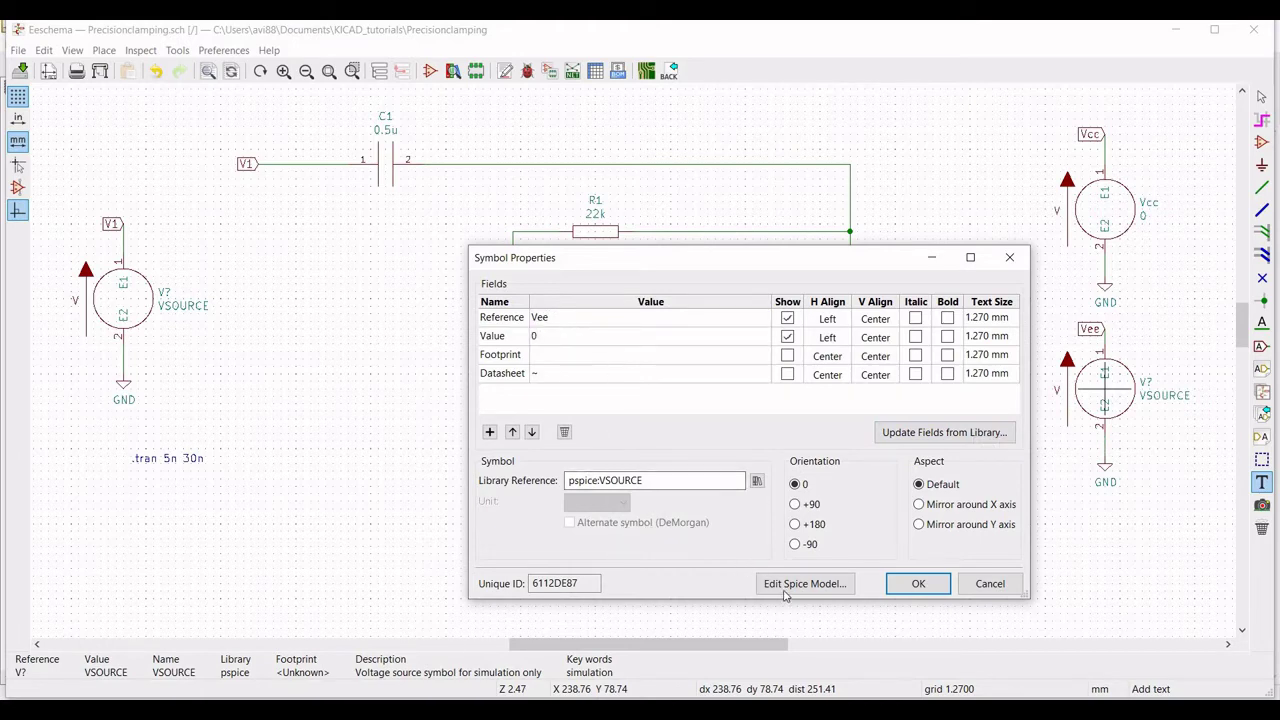
Give the Vee source a DC voltage of -15 V in its Spice model and apply the symbol properties.
key("Return")
left_click(540, 178)
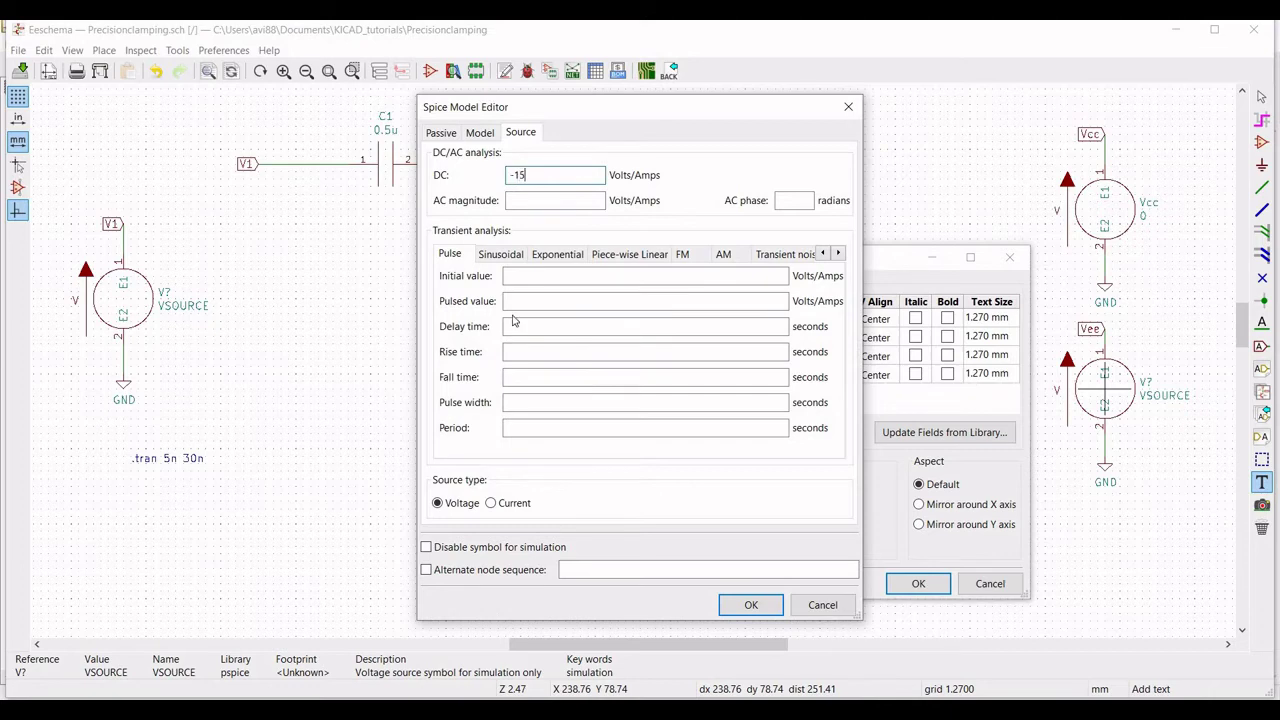
type("-15")
left_click(745, 604)
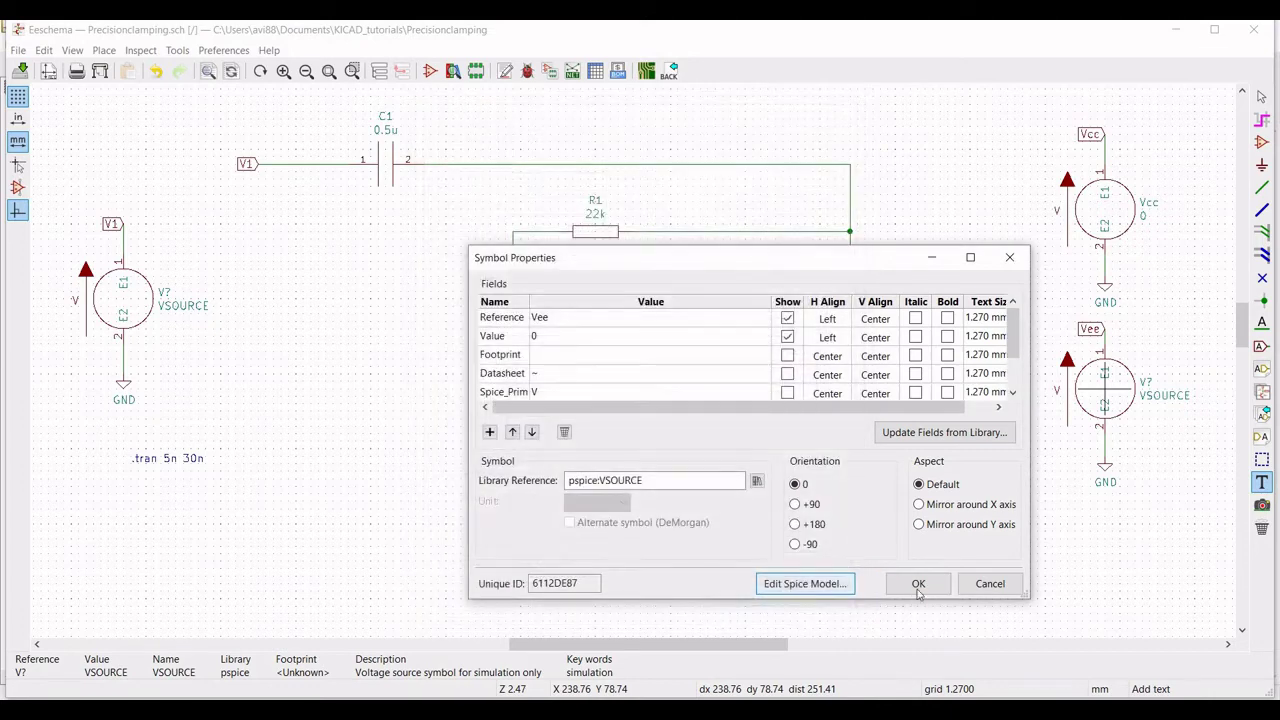
left_click(918, 590)
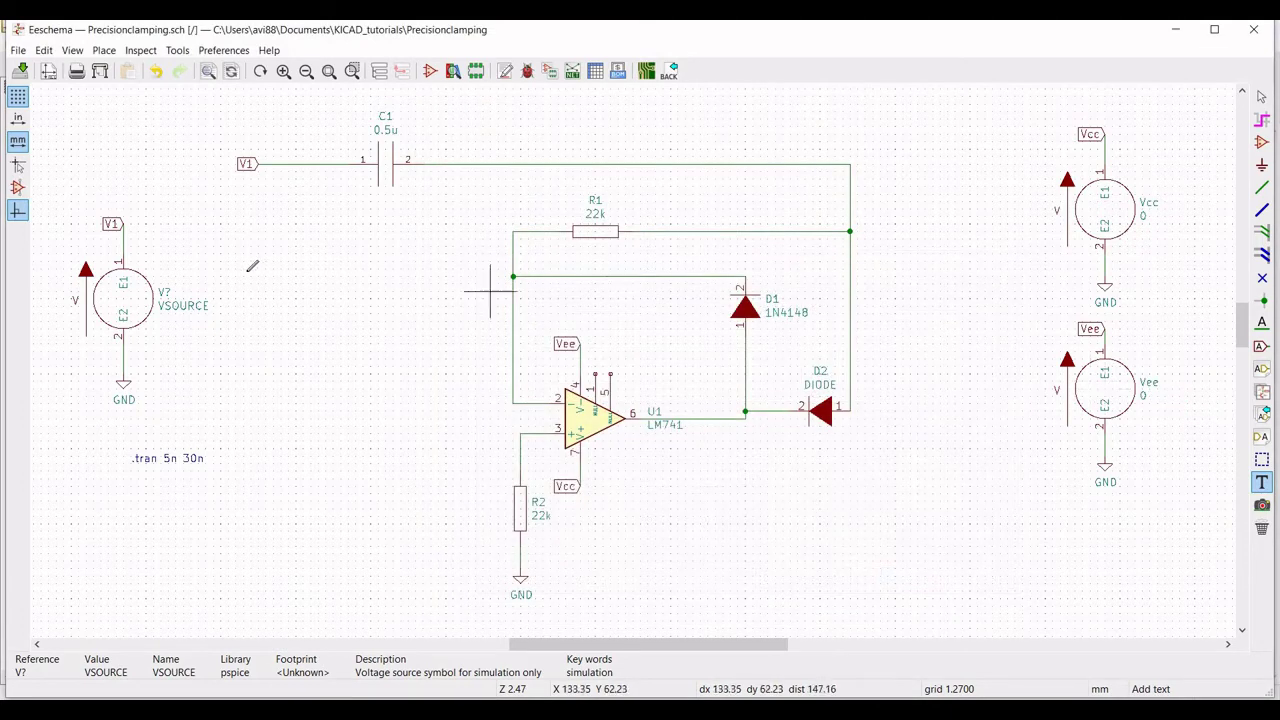
Set the reference of the voltage source under the V1 label to V1 and its value to 0.
right_click(138, 296)
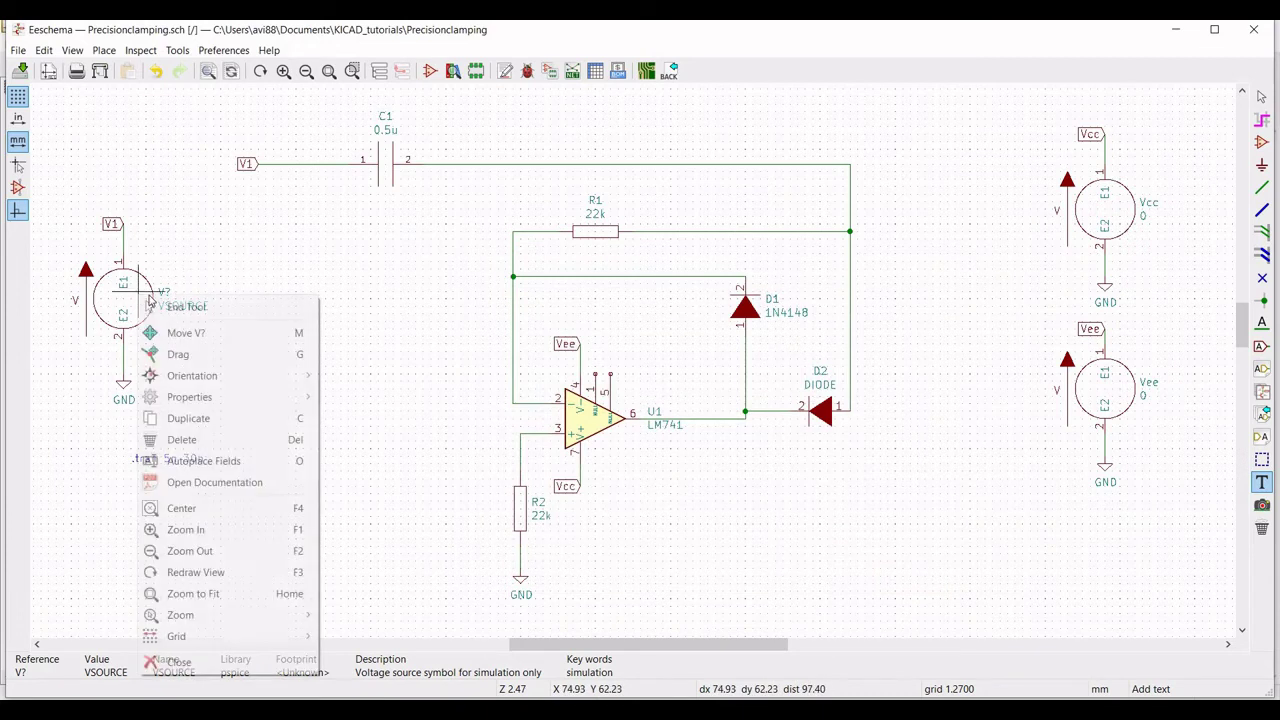
left_click(340, 398)
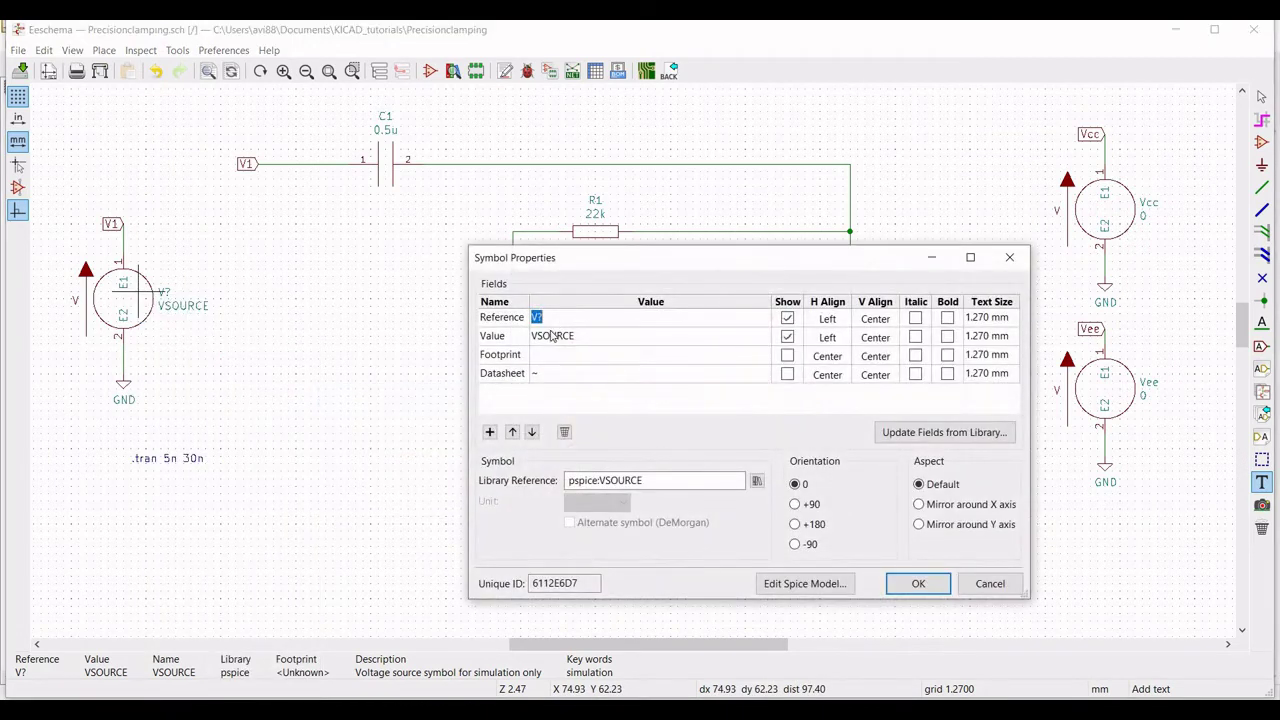
type("V1")
left_click(563, 346)
type("0")
Define a pulse in V1's Spice model with an initial value of -5 V and a pulsed value of 5 V.
left_click(781, 590)
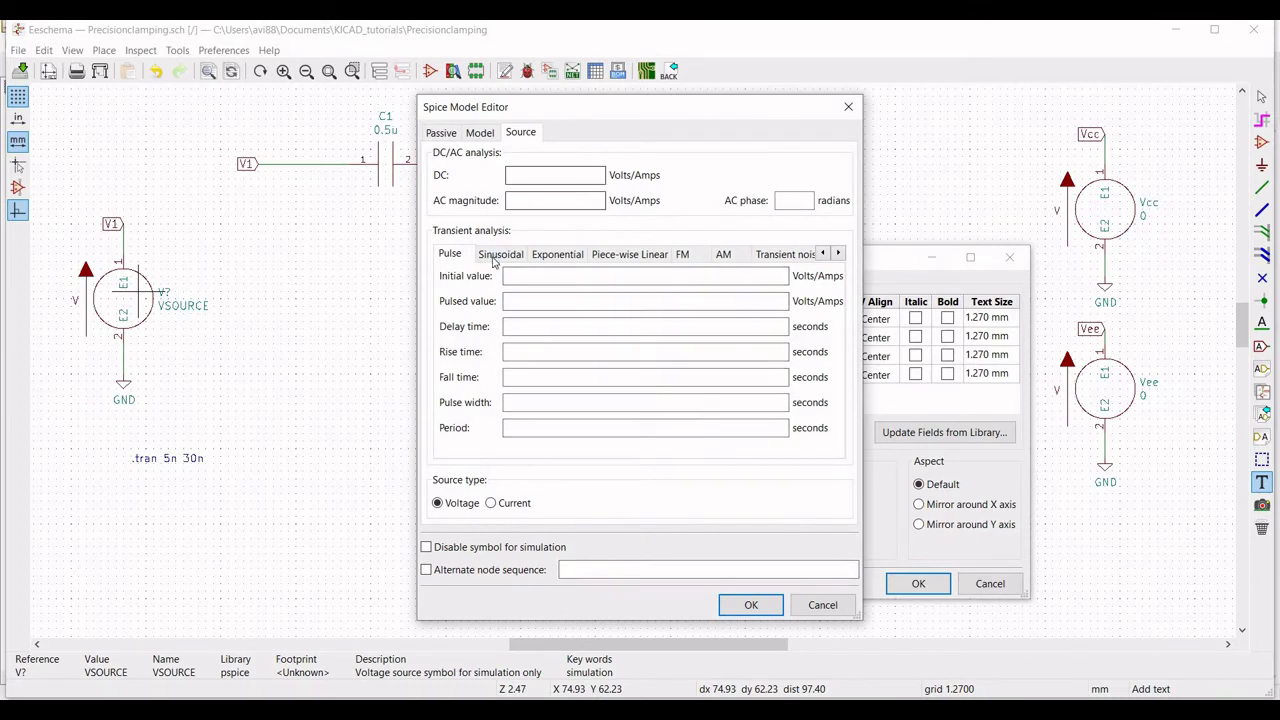
left_click(526, 280)
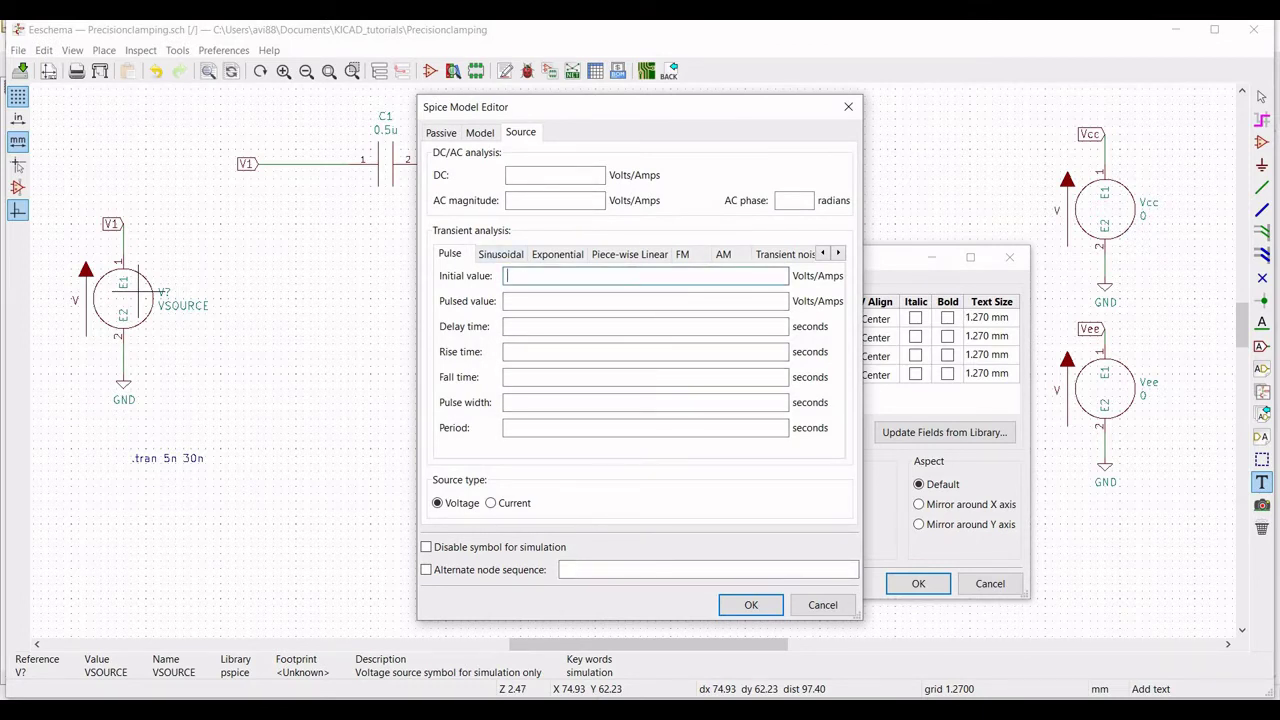
type("-5")
left_click(523, 300)
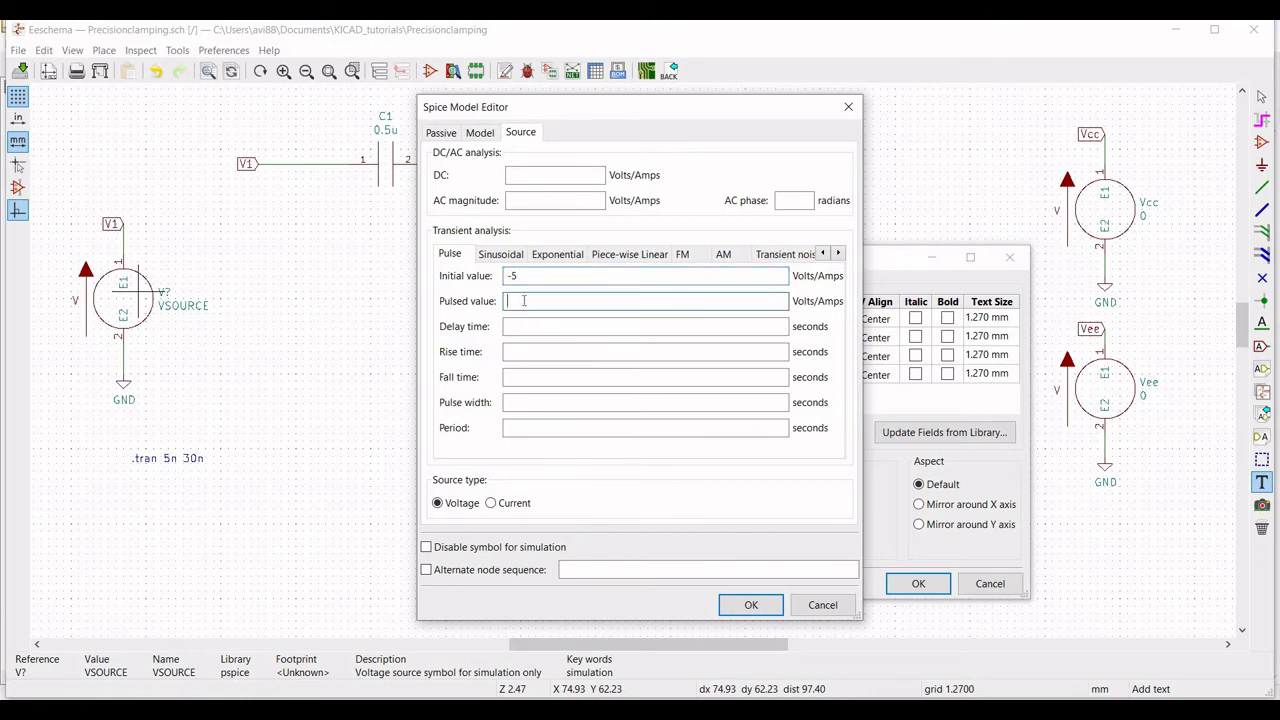
type("5")
Set V1's pulse delay to 0, rise and fall times to 10p, pulse width to 1n and period to 2n, and apply the properties.
left_click(516, 326)
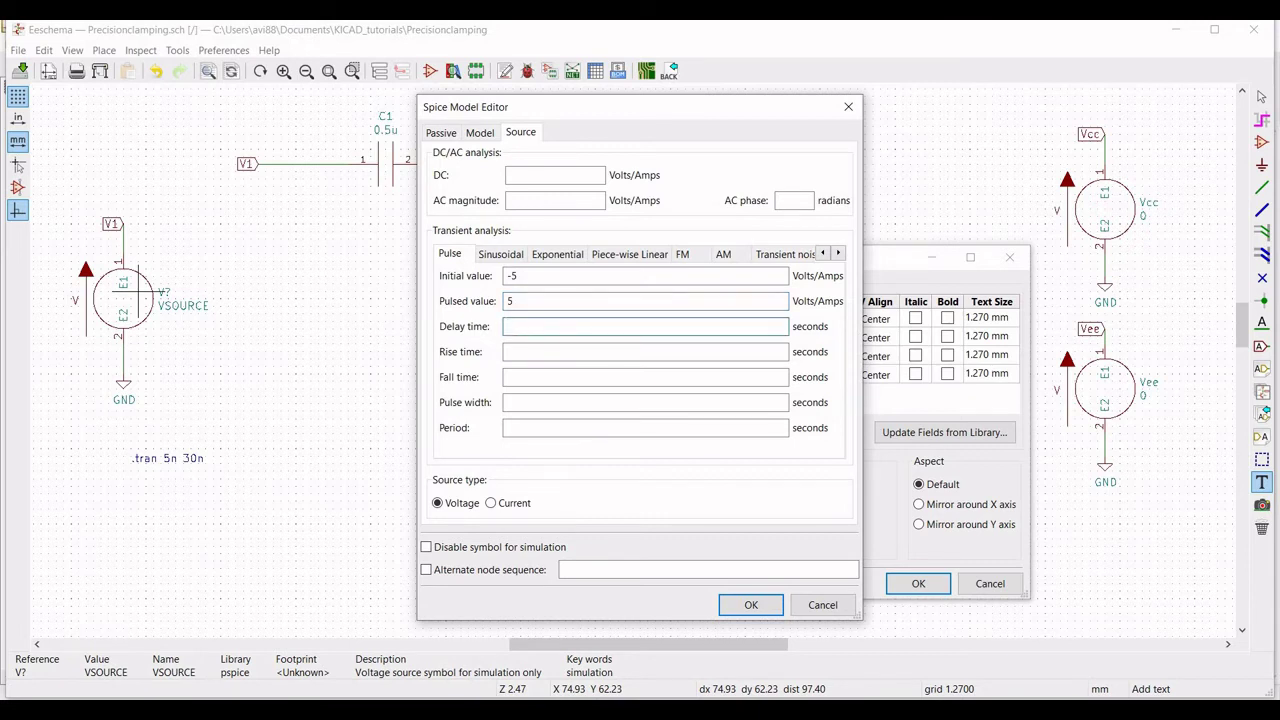
left_click(511, 351)
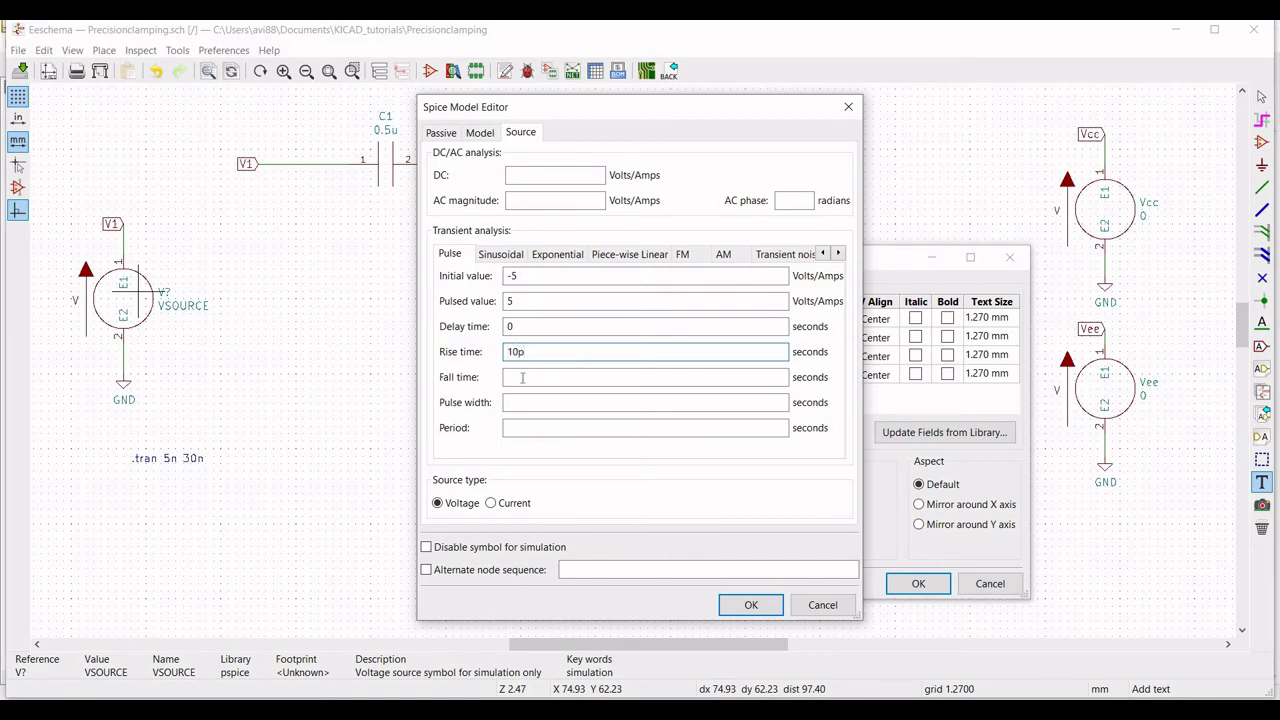
left_click(522, 377)
type("10")
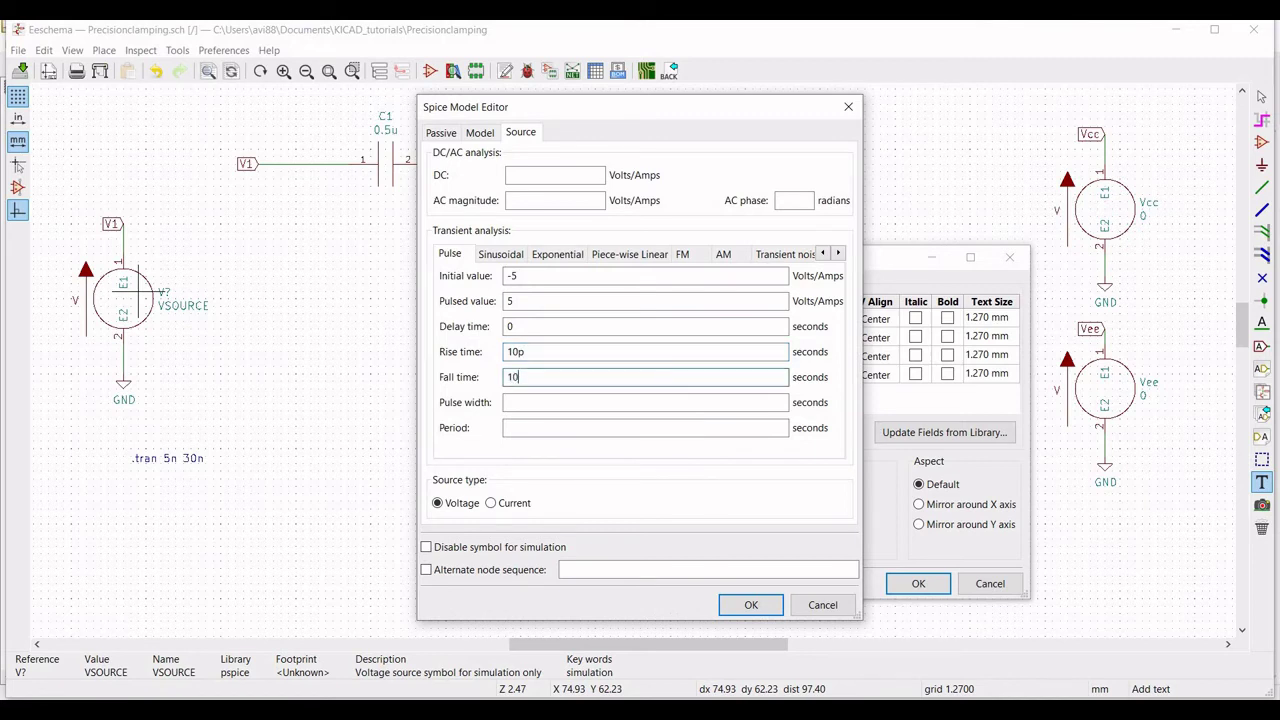
type("p")
left_click(520, 401)
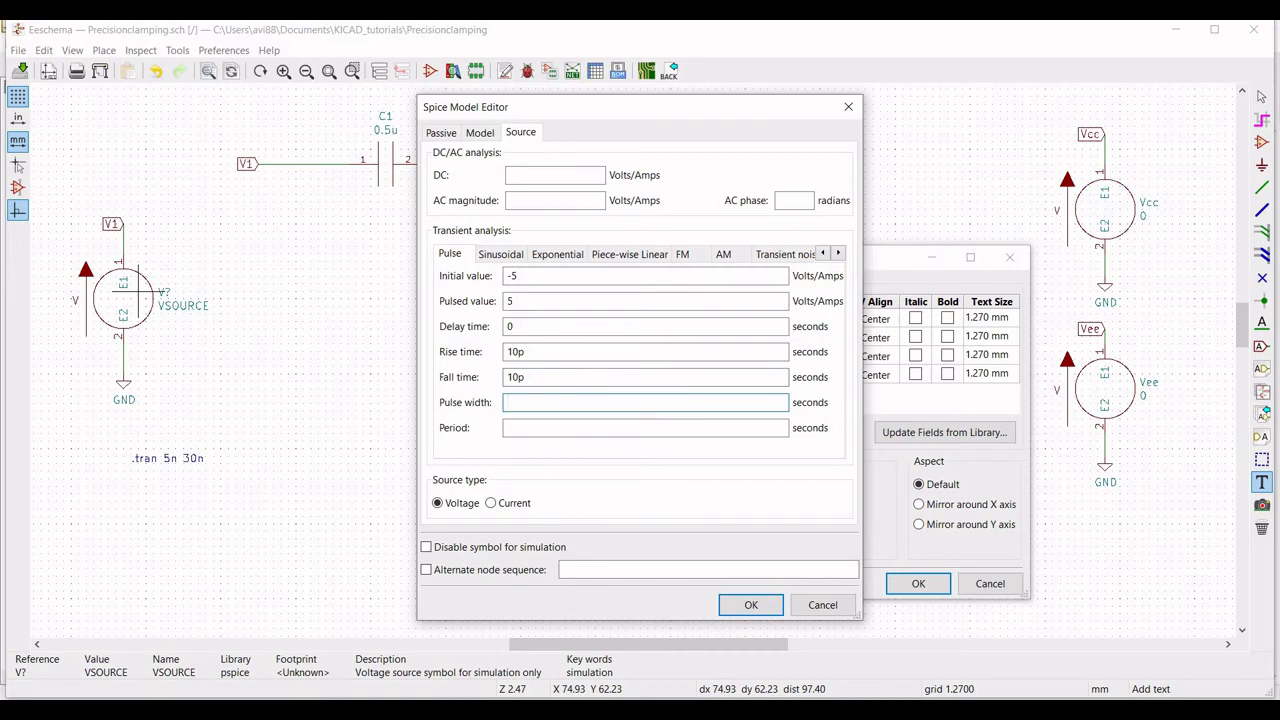
left_click(515, 425)
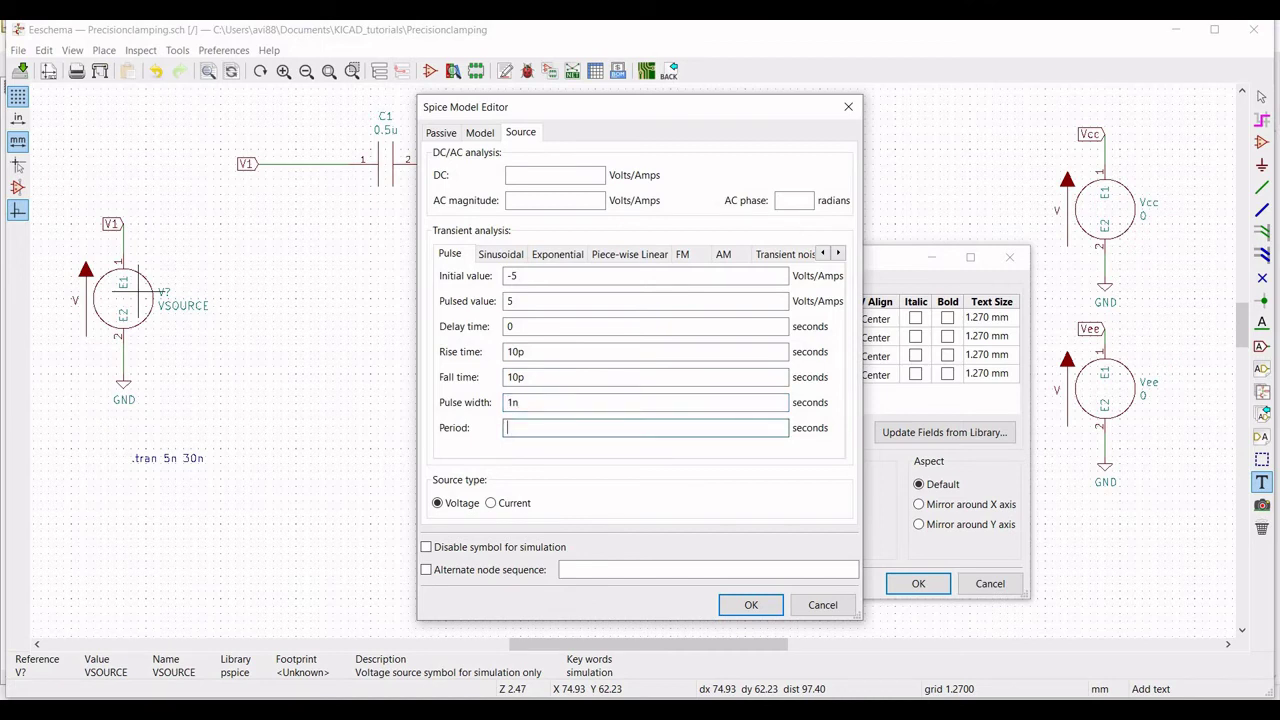
type("2n")
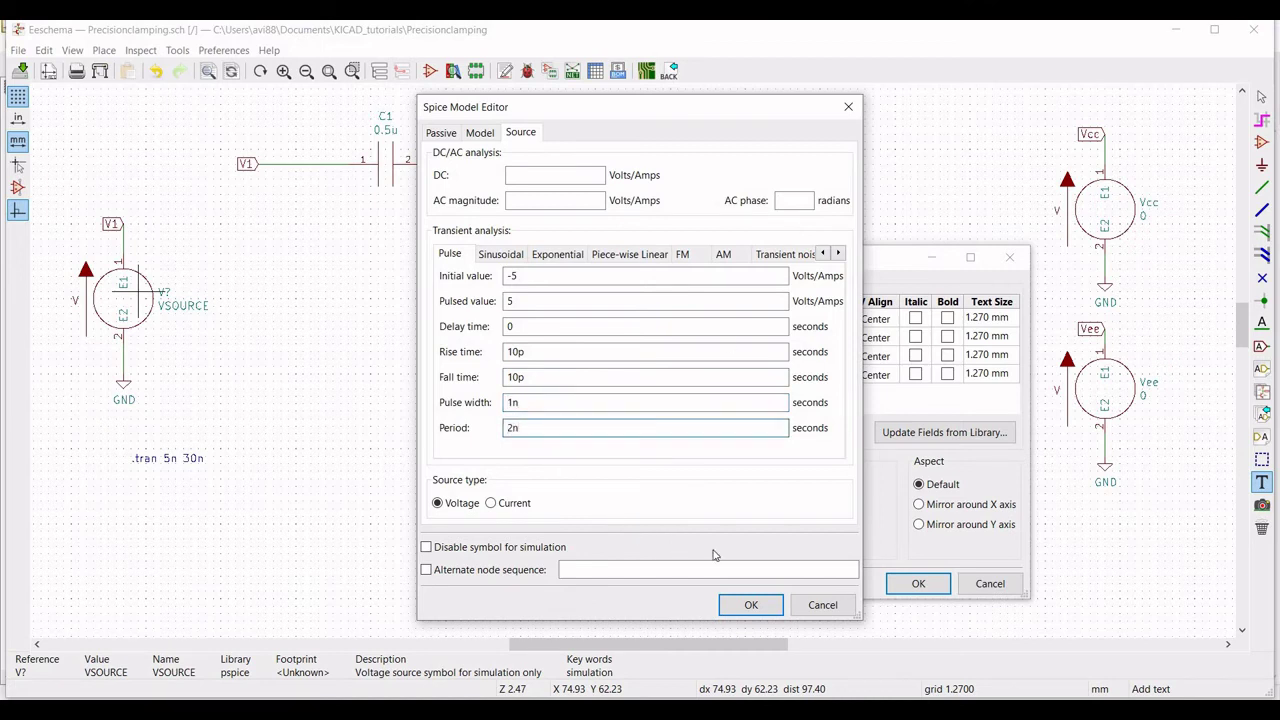
left_click(751, 605)
key("Return")
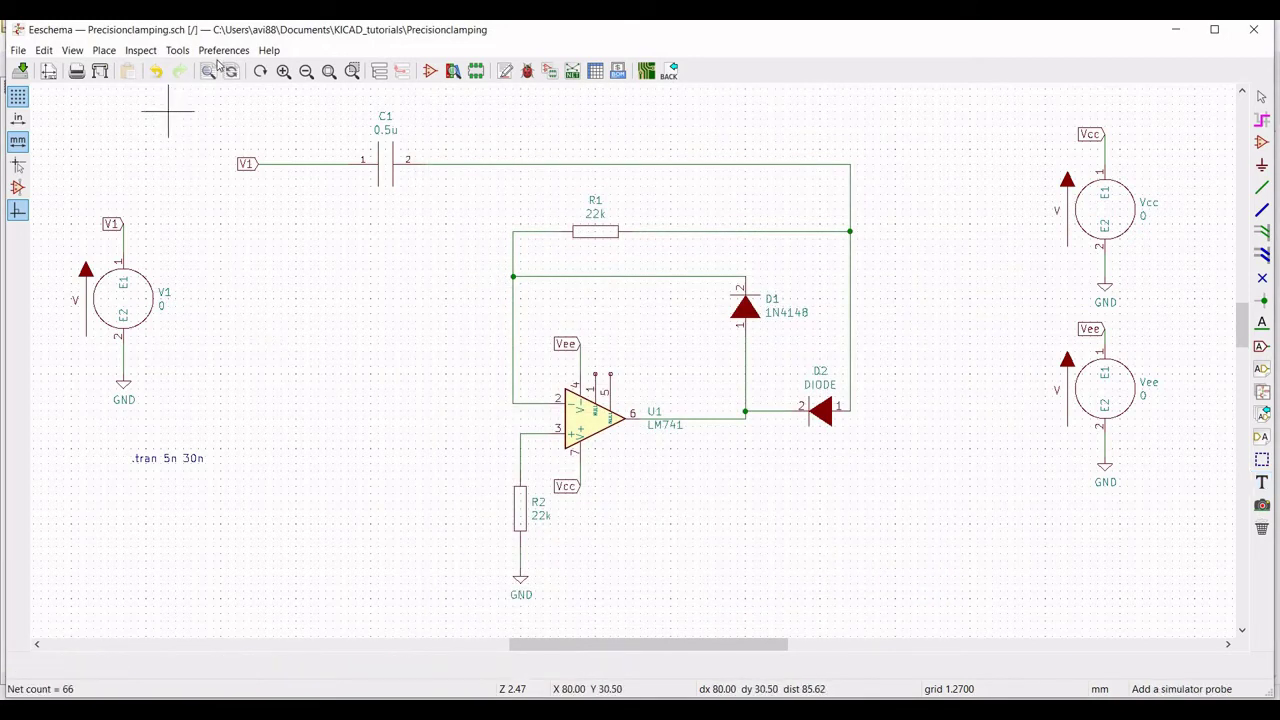
Run the circuit in the Spice simulator and probe the V1 input net to plot its voltage.
left_click(177, 50)
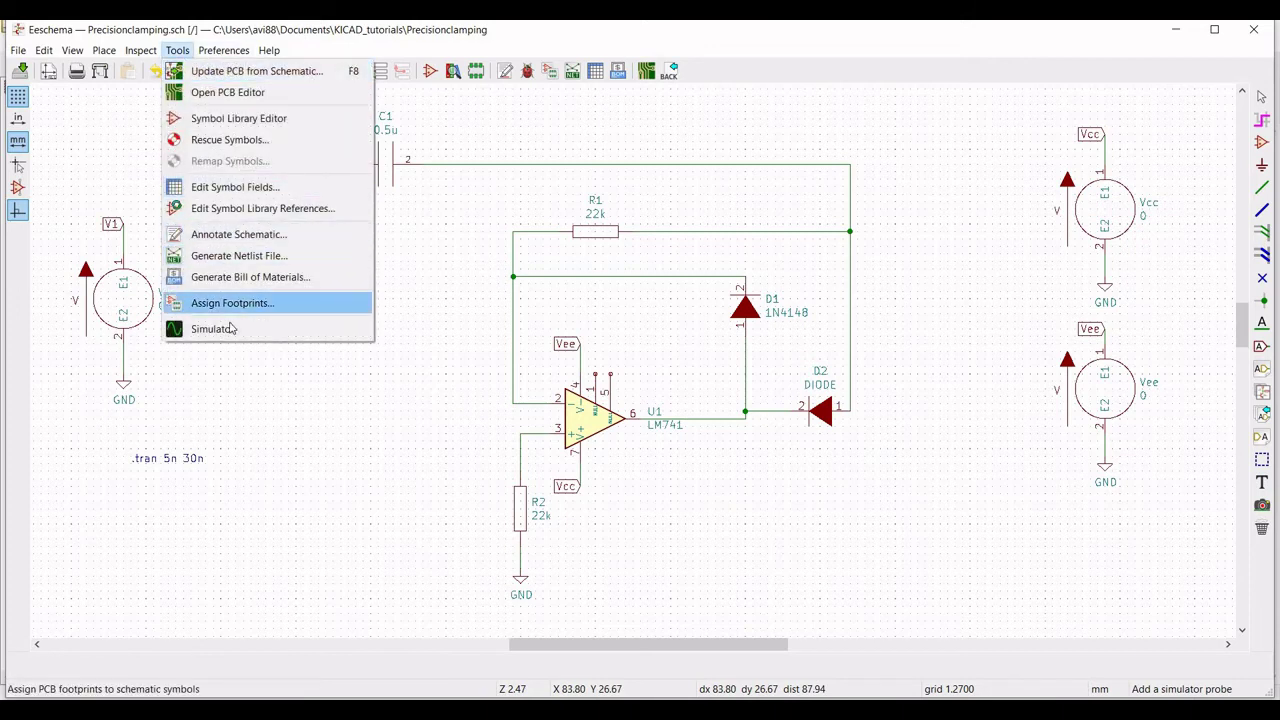
left_click(210, 326)
left_click(52, 80)
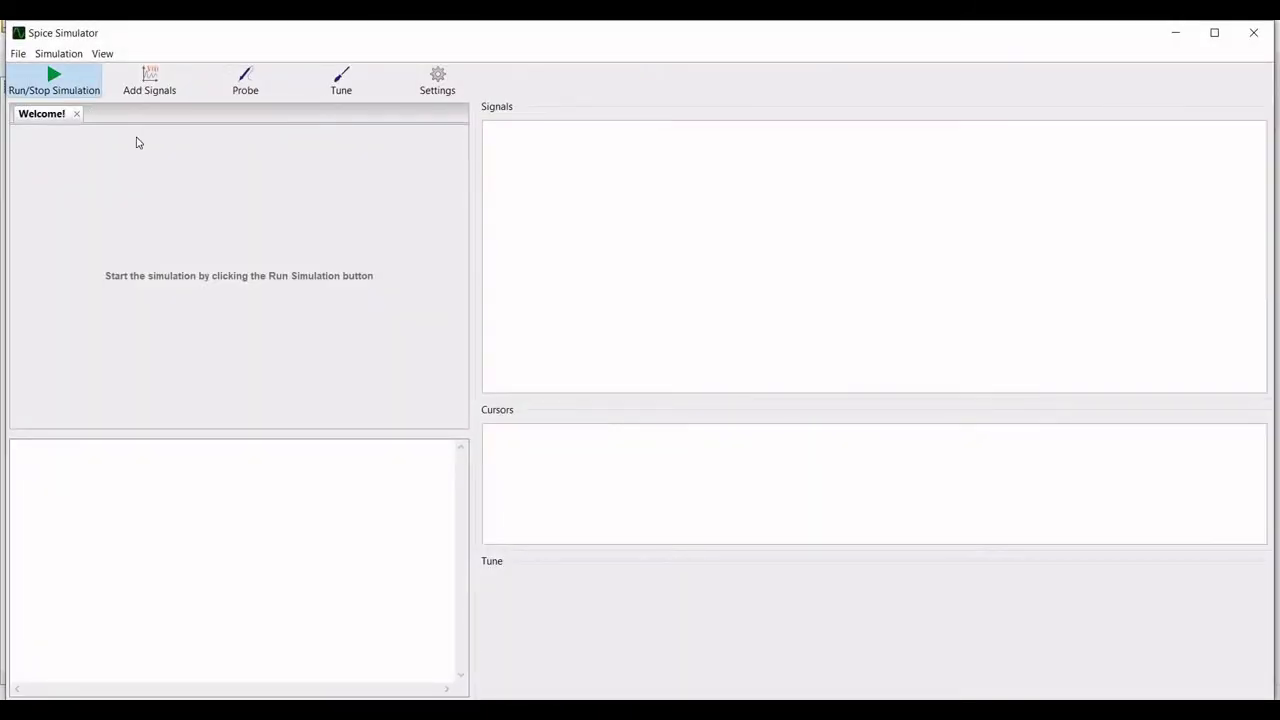
left_click(240, 84)
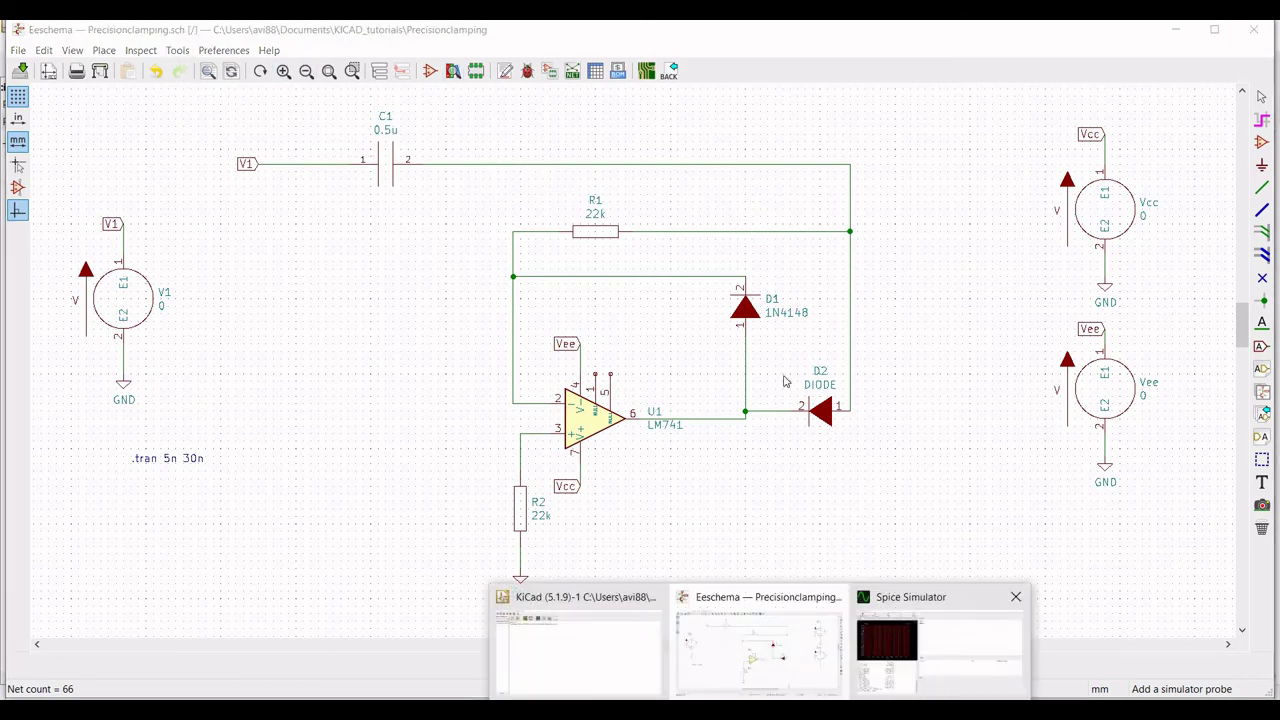
left_click(940, 650)
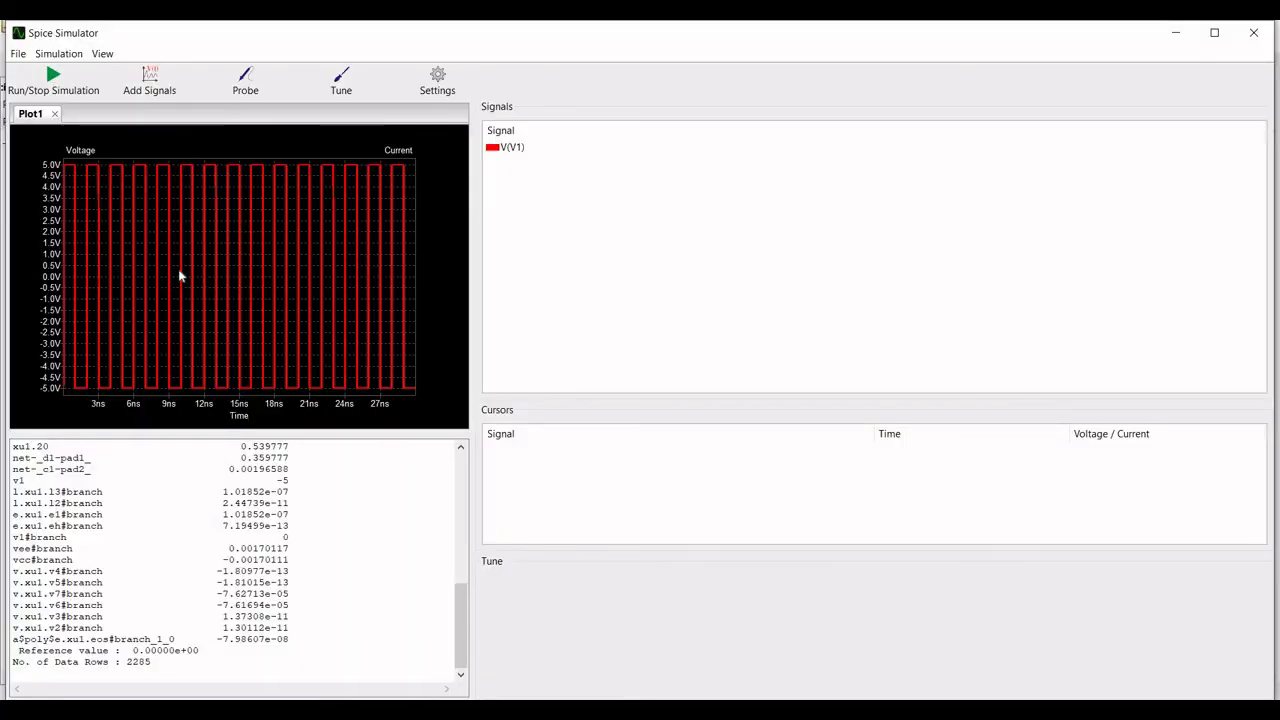
Probe the vertical wire at pin 1 of diode D2 to add the output voltage to the simulation plot.
left_click(245, 80)
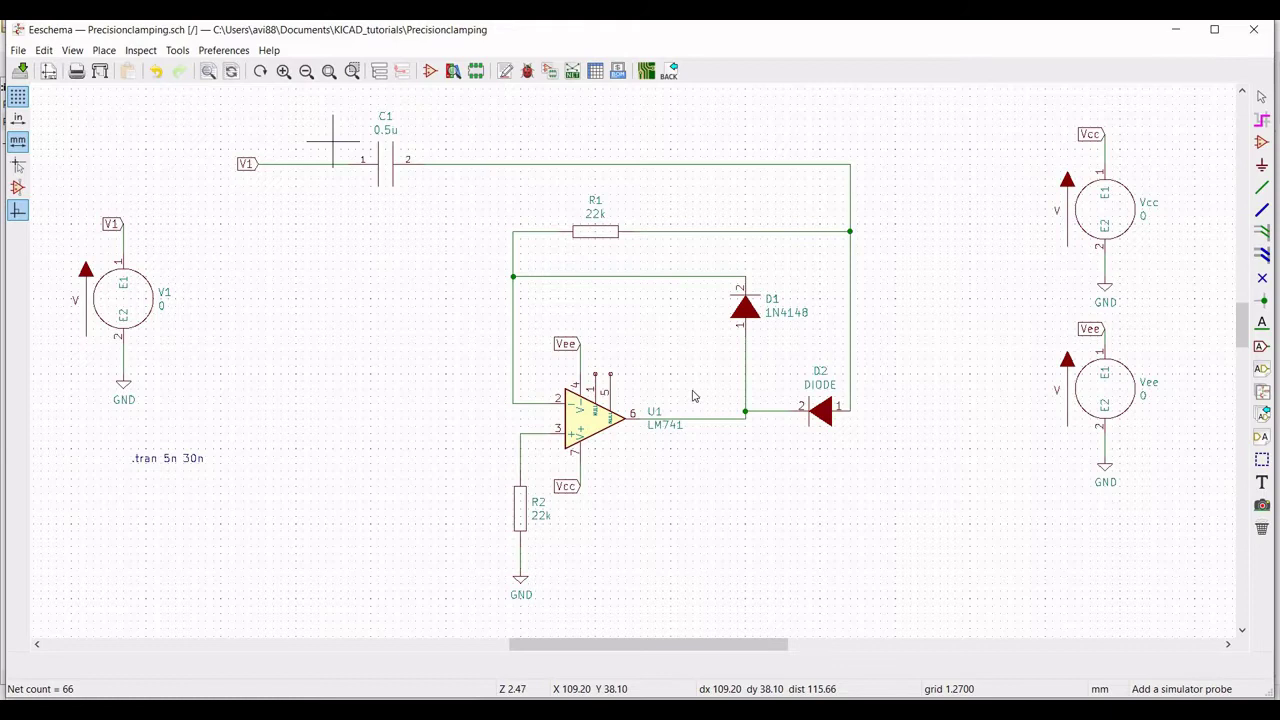
left_click(851, 412)
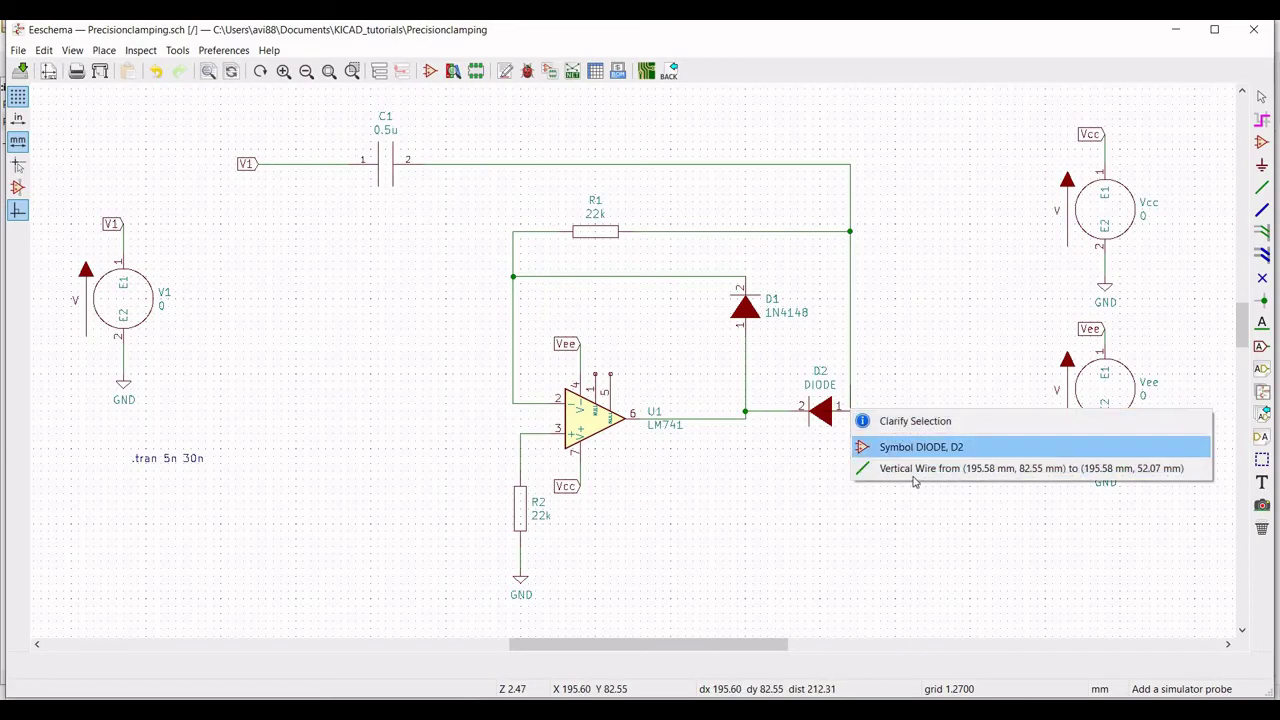
left_click(913, 468)
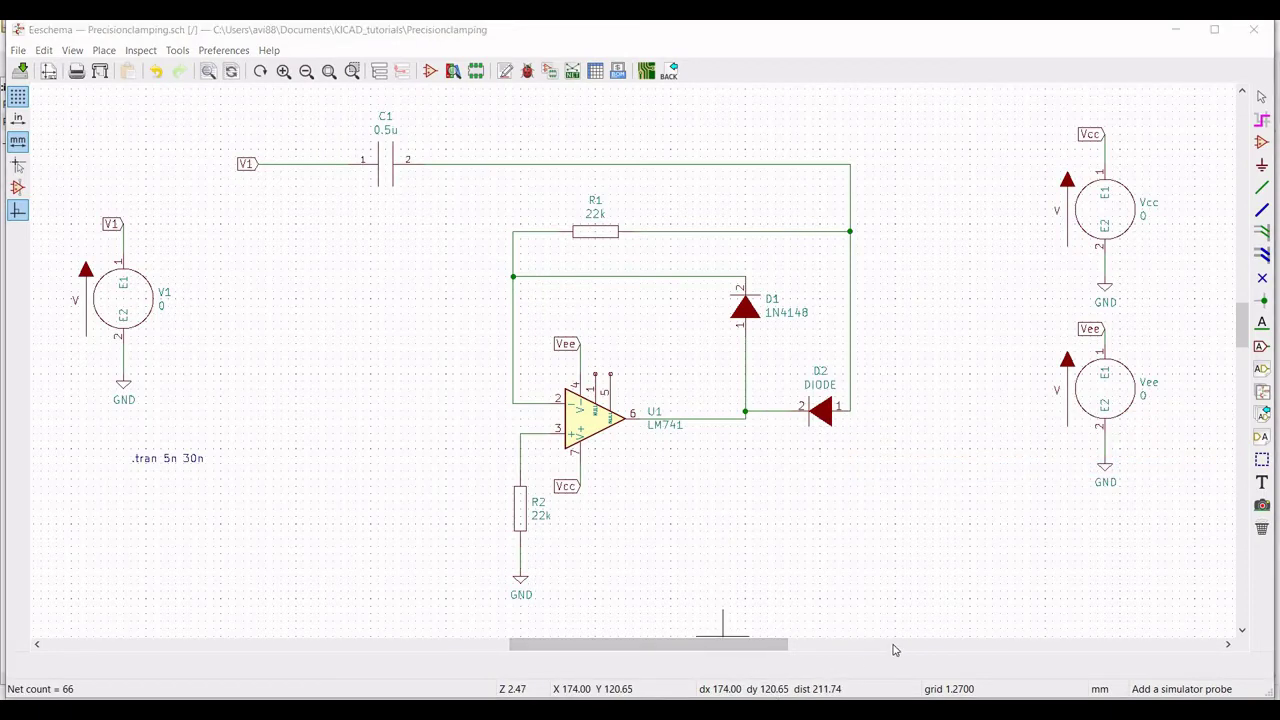
left_click(940, 655)
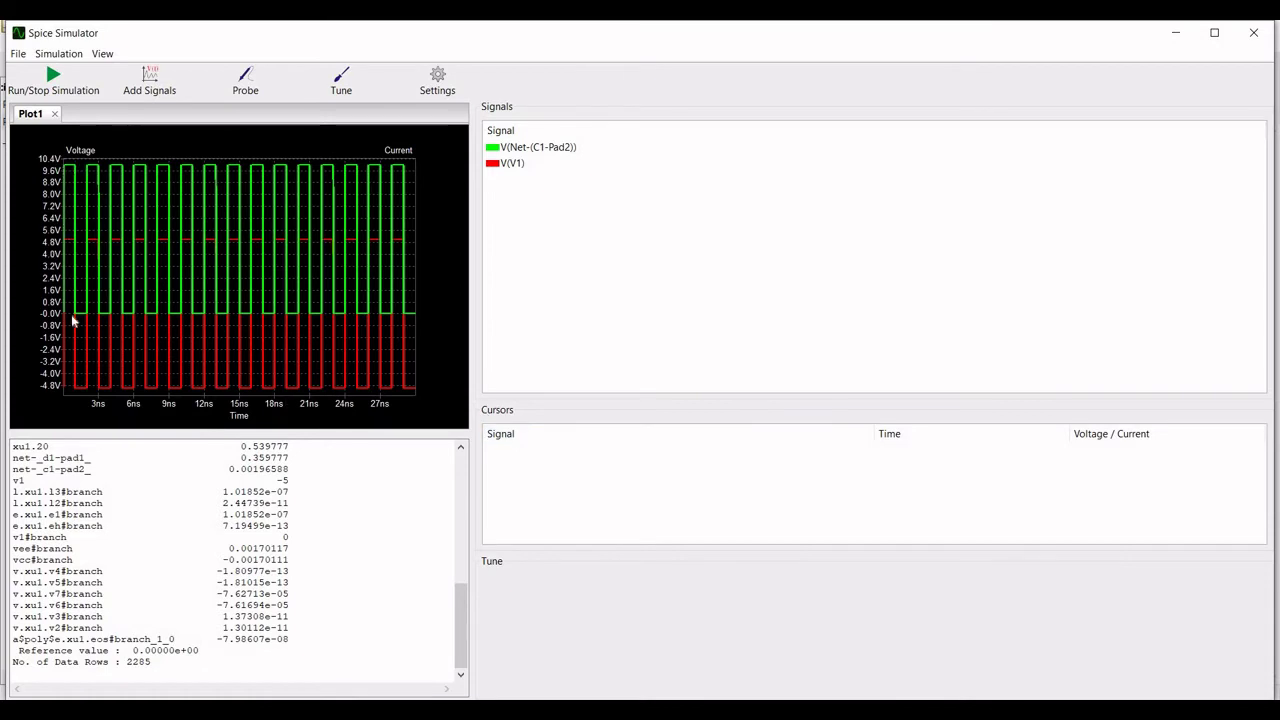
Remove the V(V1) trace from the plot, and add V(V1) back from the list of available signals.
double_click(514, 164)
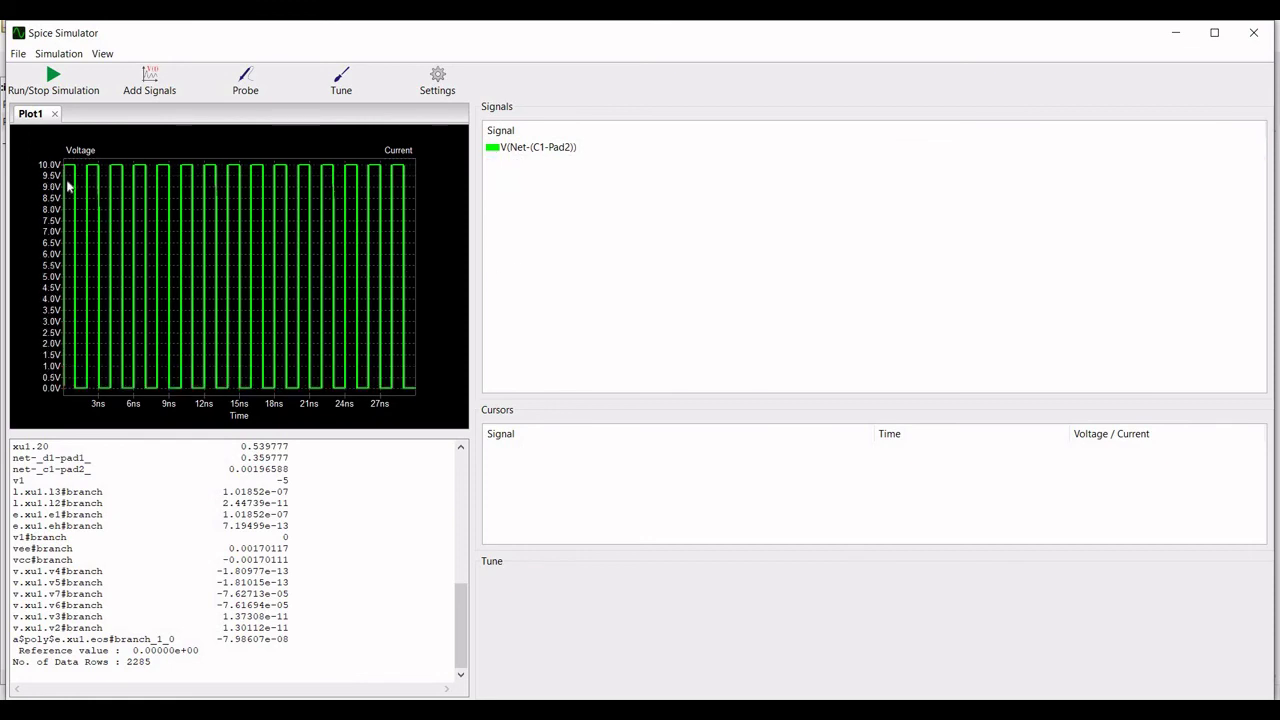
left_click(156, 88)
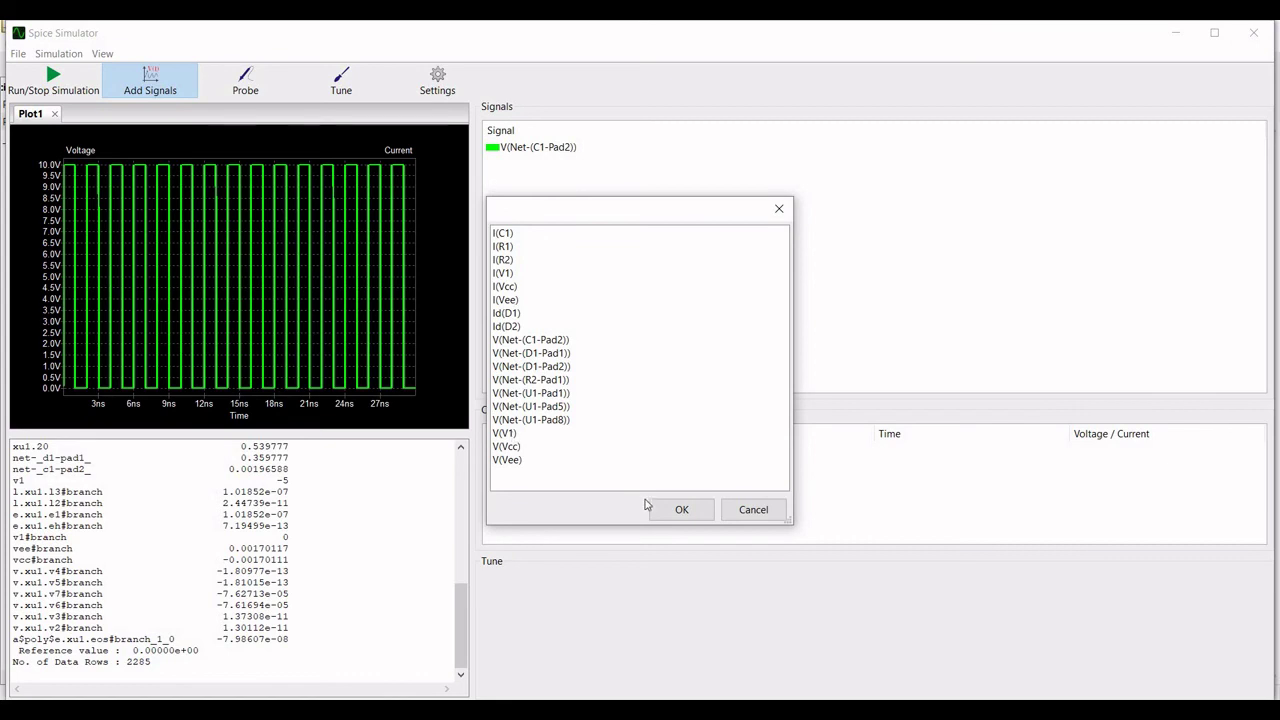
left_click(505, 433)
left_click(681, 509)
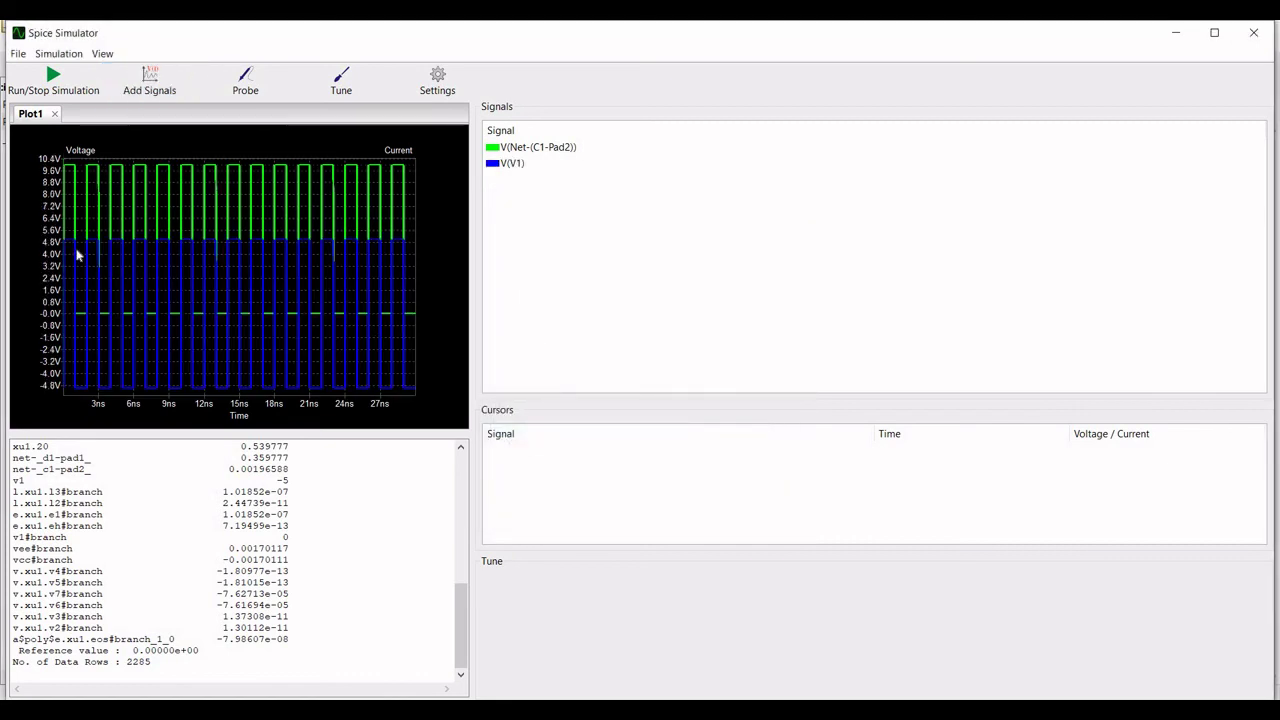